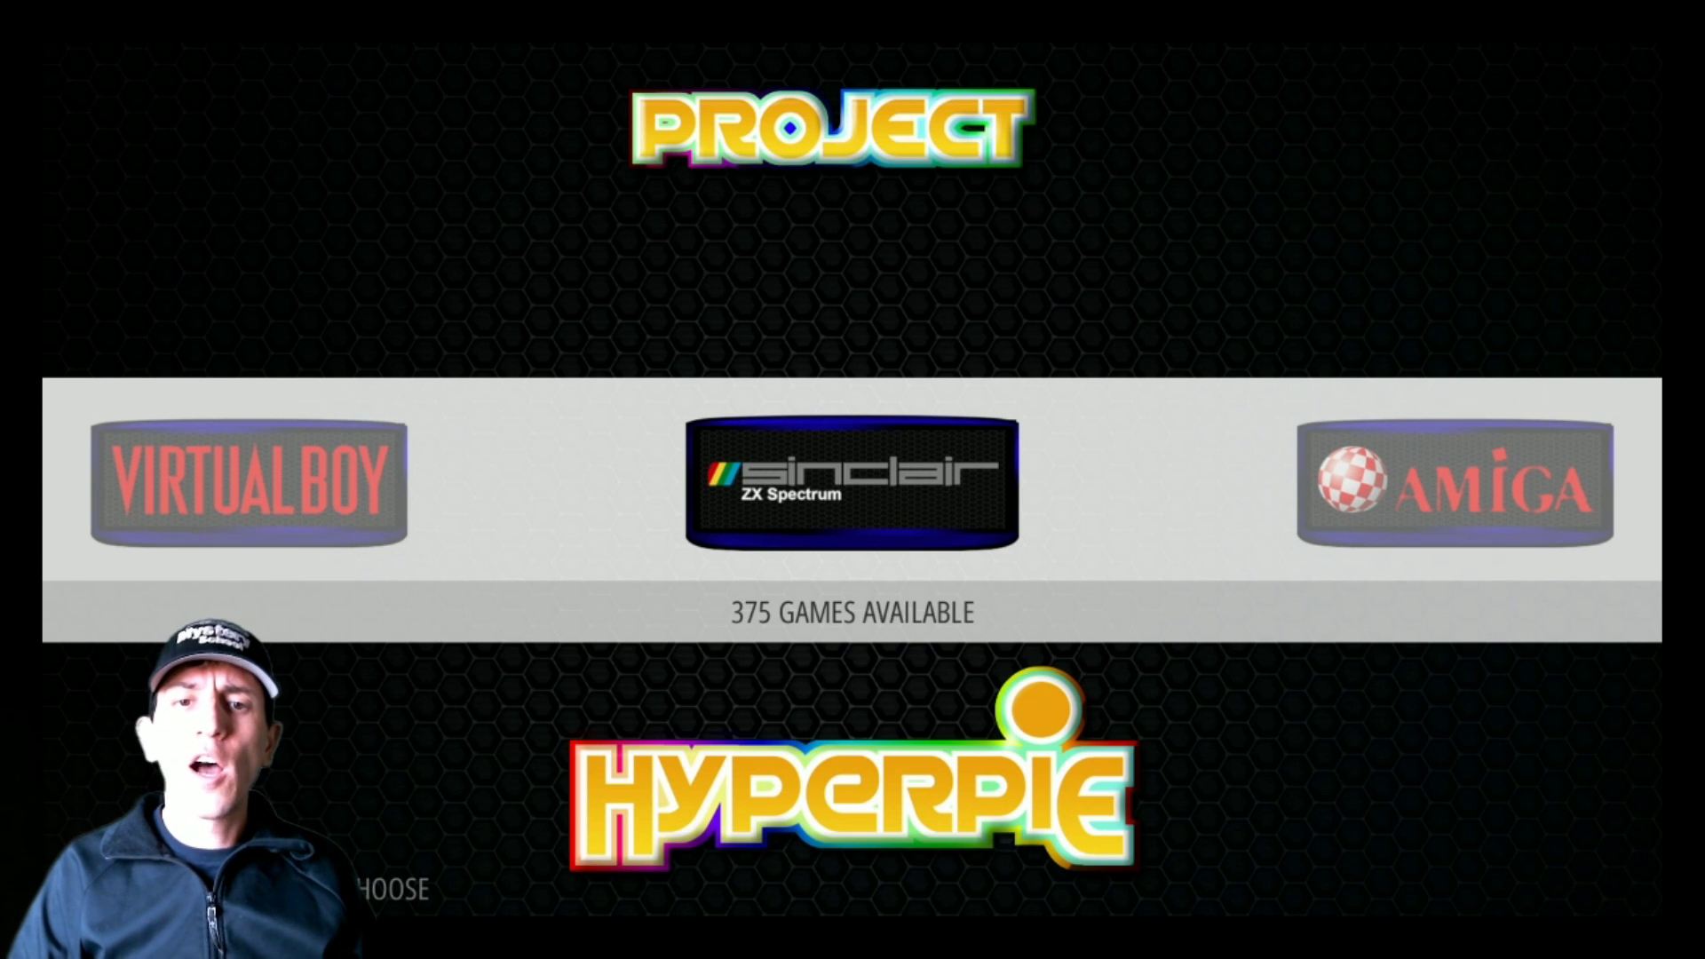
# Switch to the Atari 2600 system and open the options for its game list
pyautogui.press('Right')
pyautogui.press('Right')
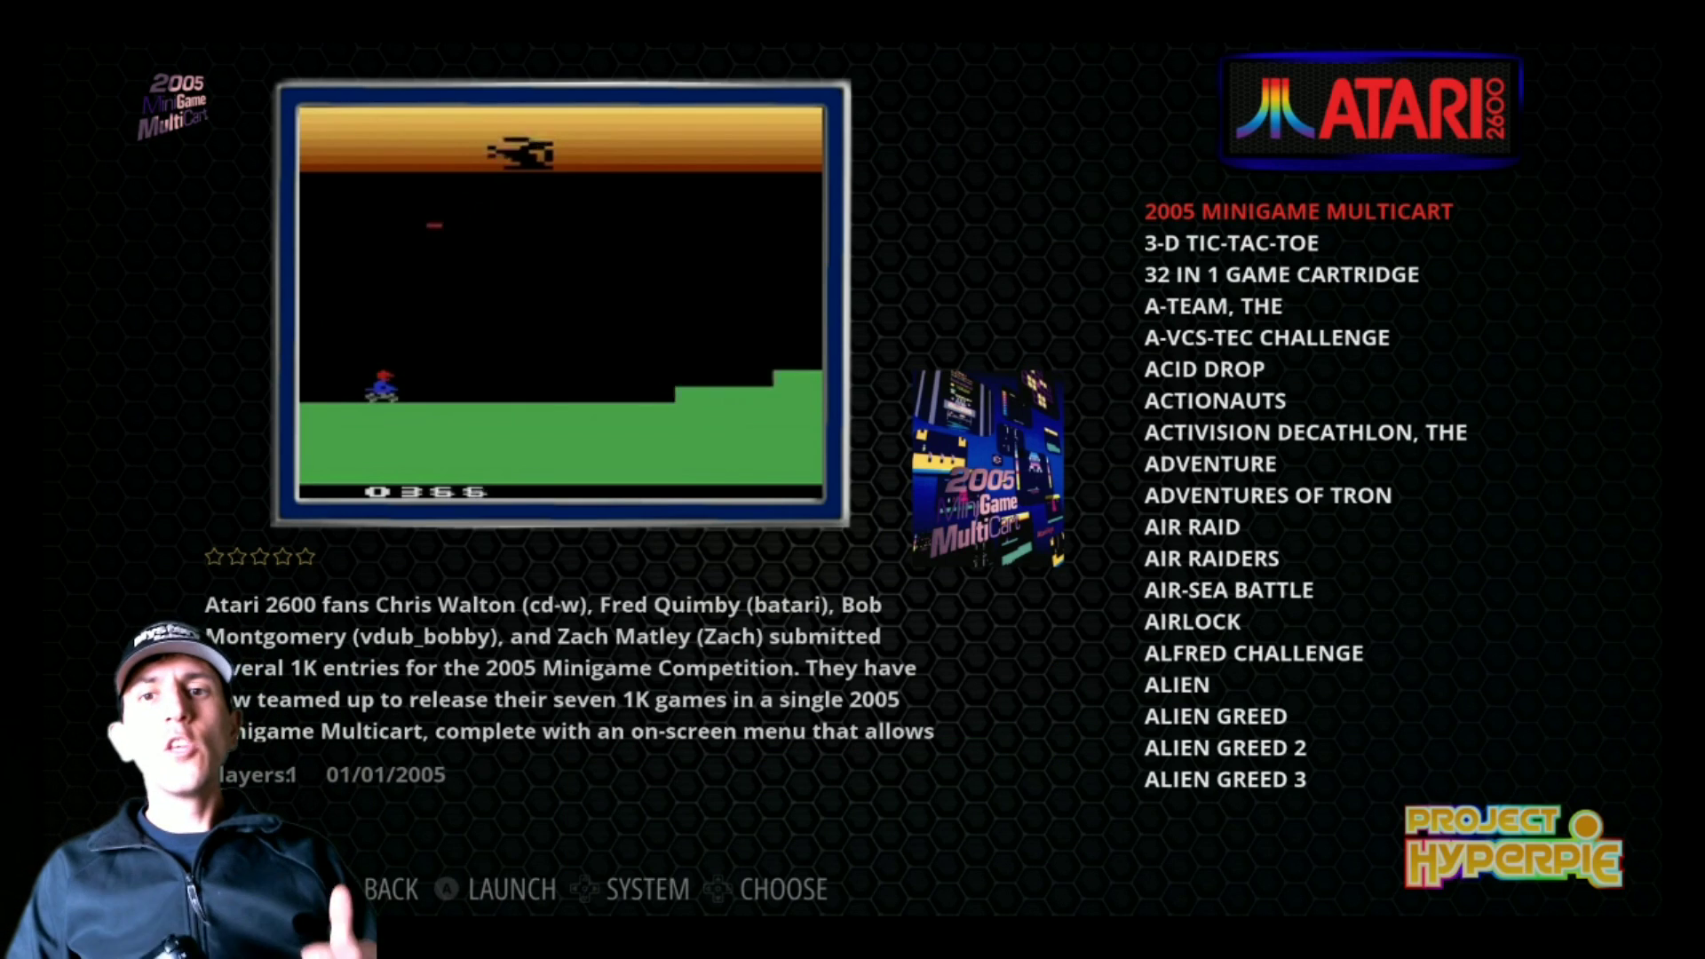
pyautogui.press('space')
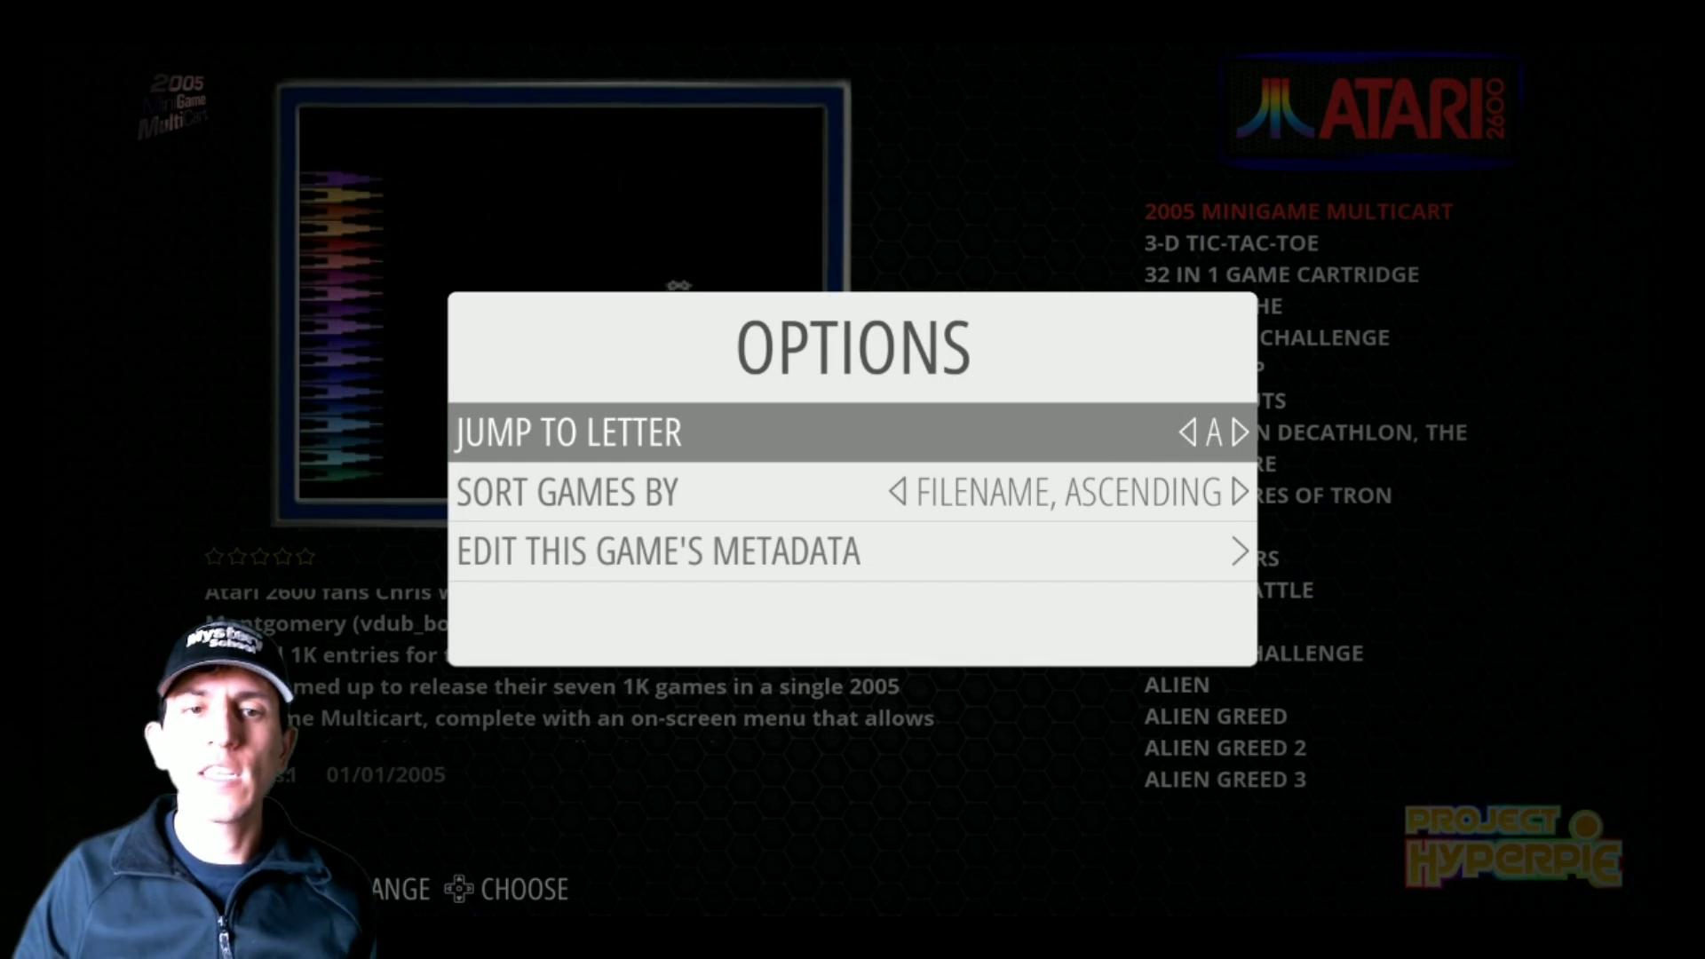
# Examine the game list options for jumping to a letter, sorting games and editing metadata, and leave without applying anything
pyautogui.press('Right')
pyautogui.press('Right')
pyautogui.press('Right')
pyautogui.press('Right')
pyautogui.press('Right')
pyautogui.press('Right')
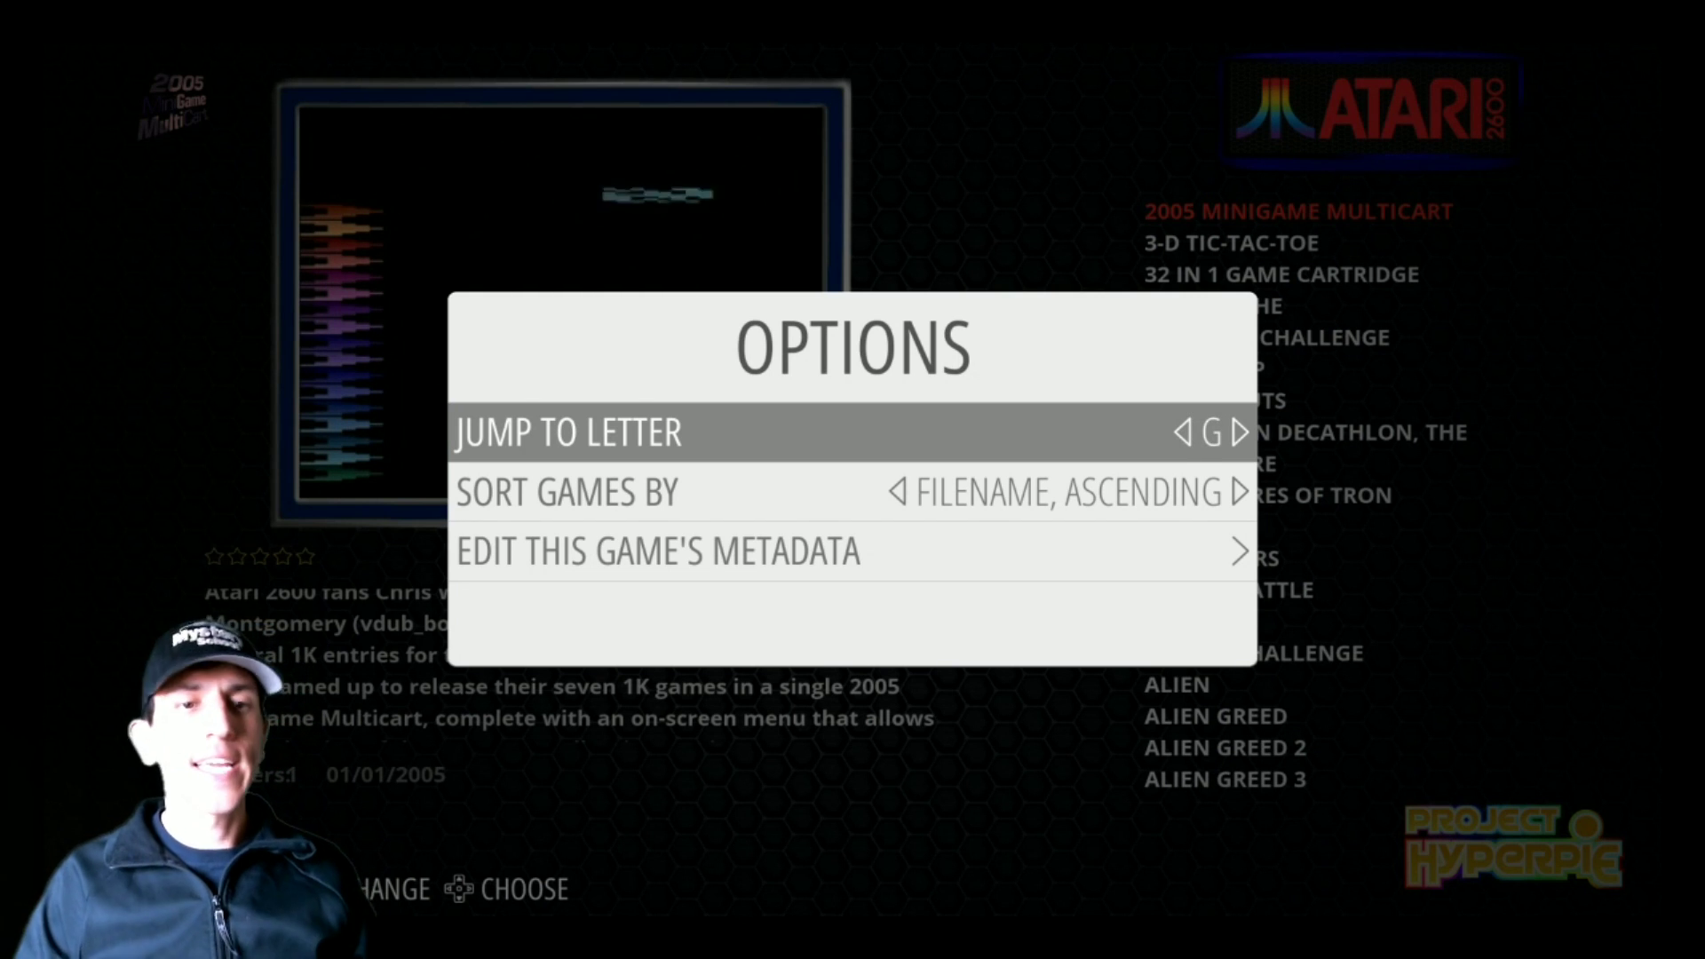
pyautogui.press('Down')
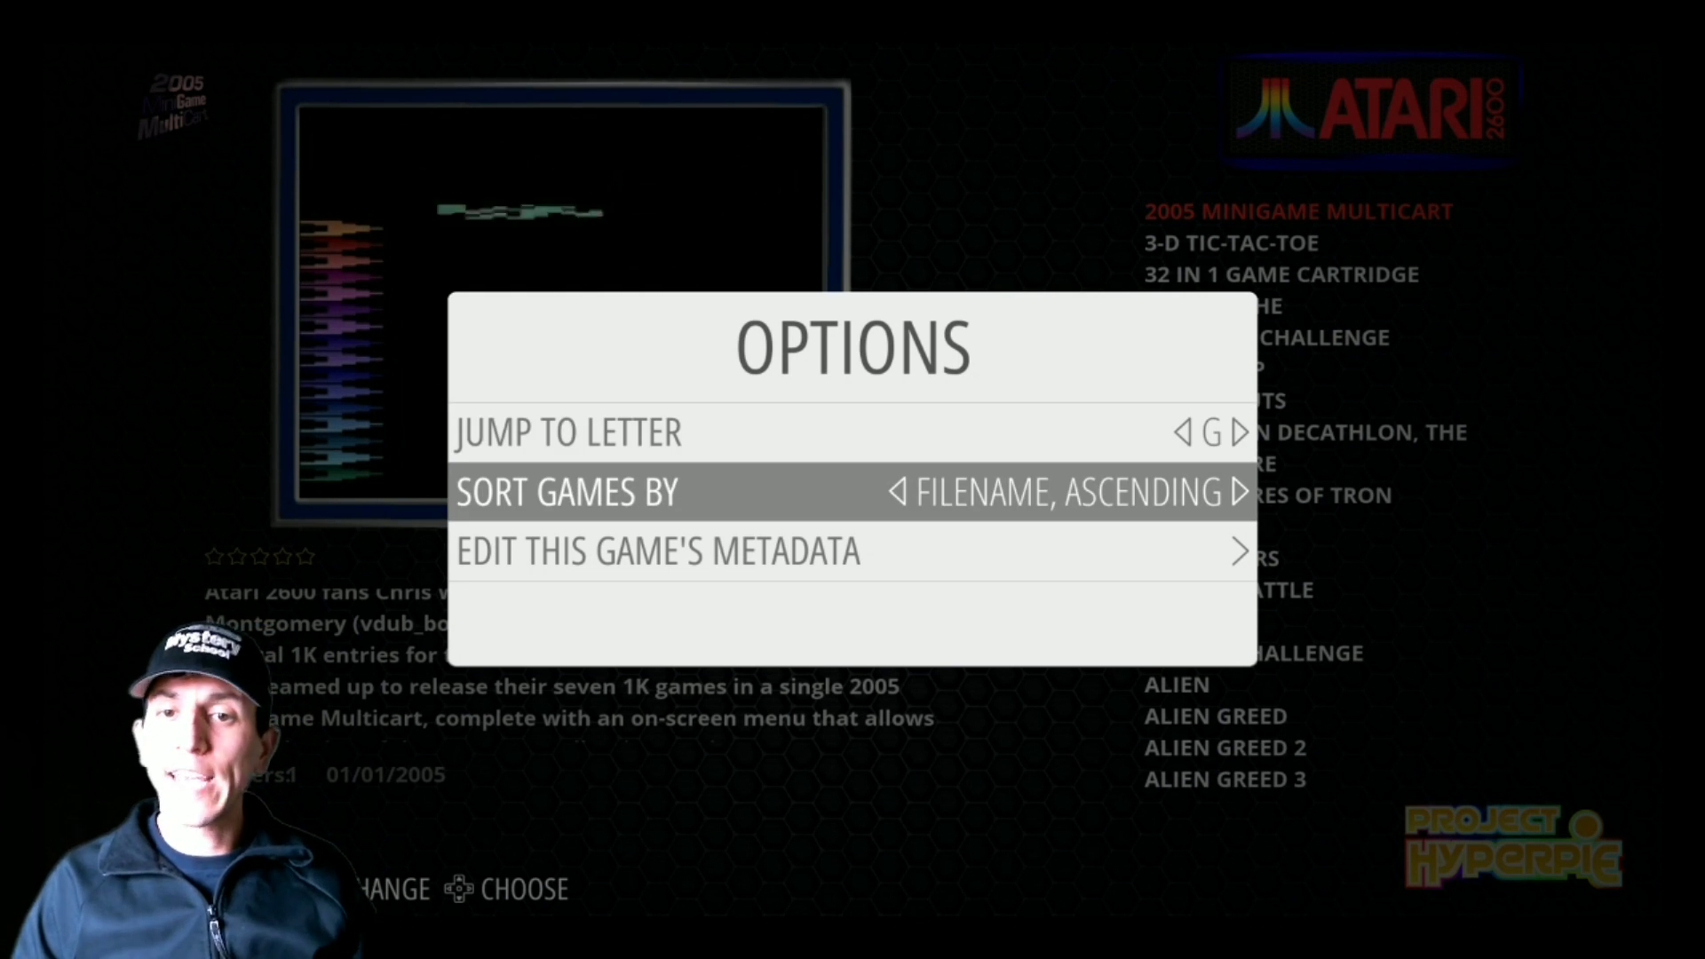
pyautogui.press('Right')
pyautogui.press('Left')
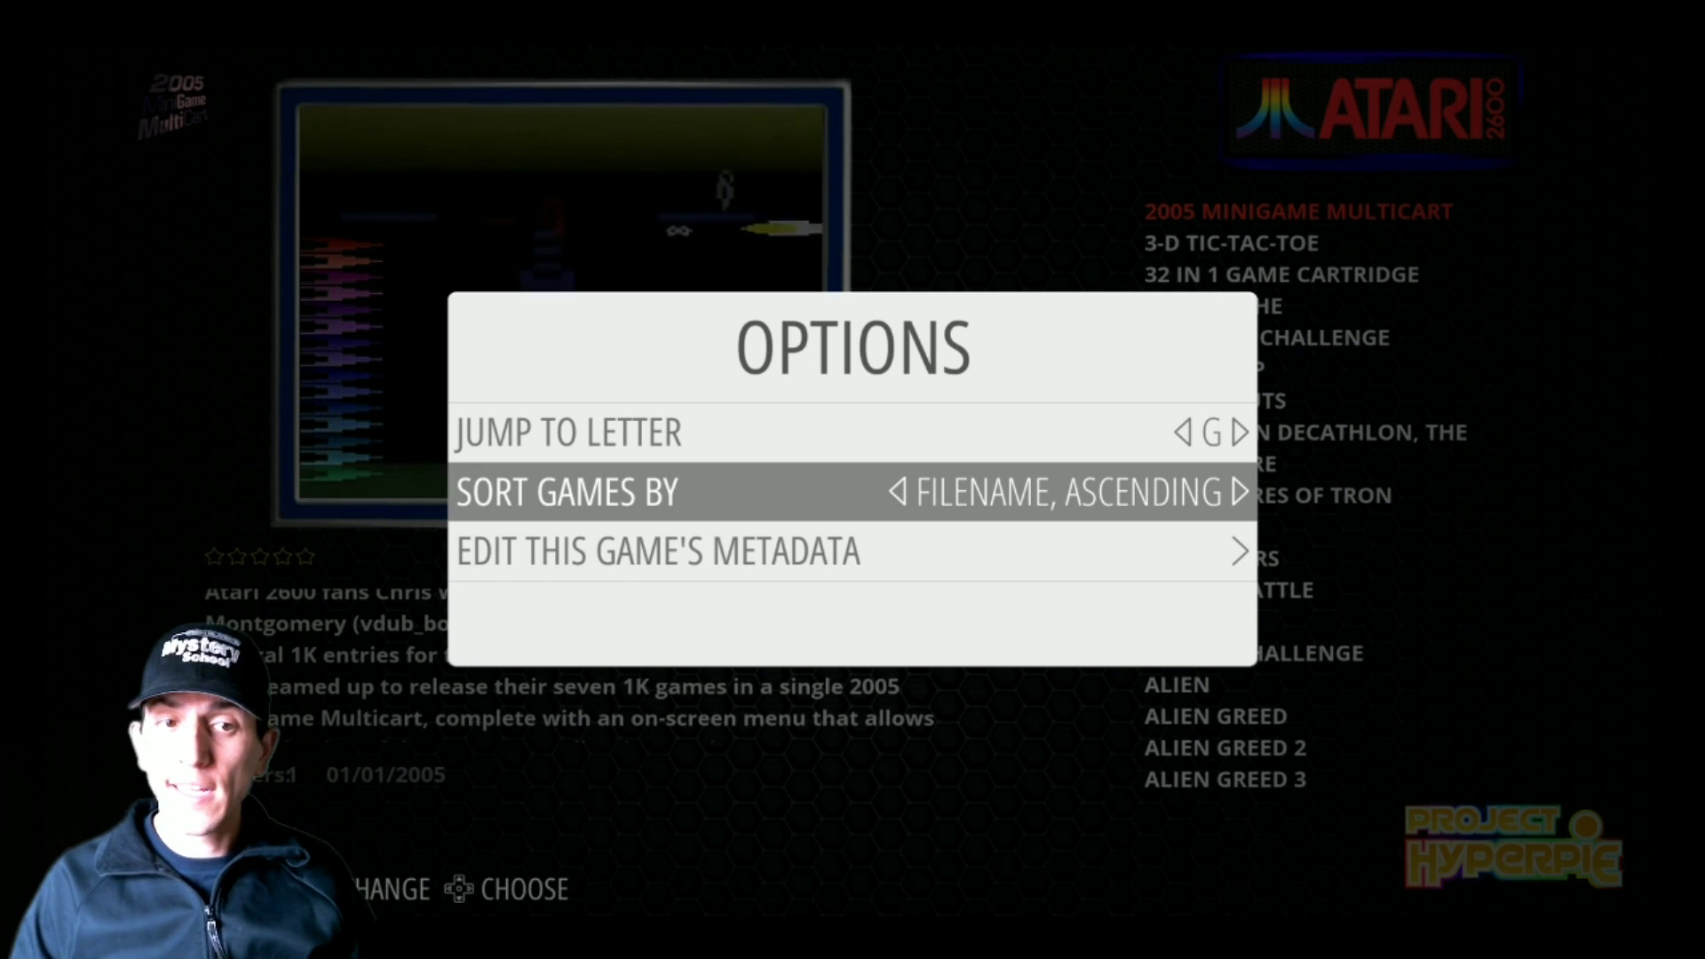
pyautogui.press('Down')
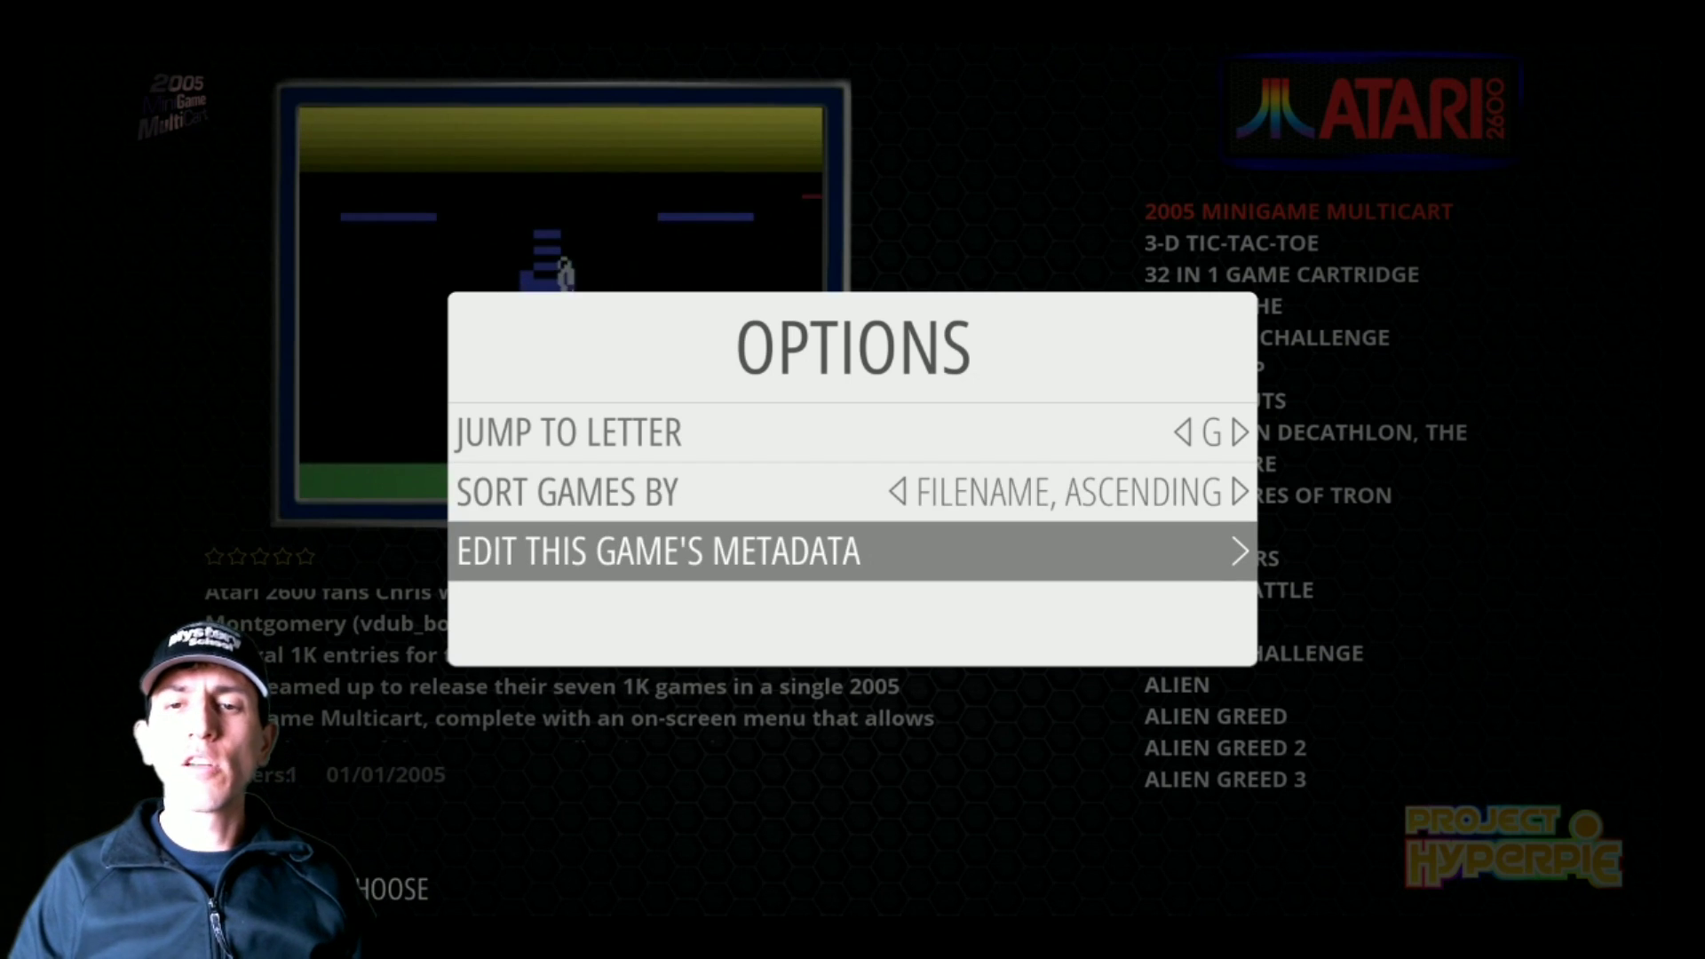
pyautogui.press('Escape')
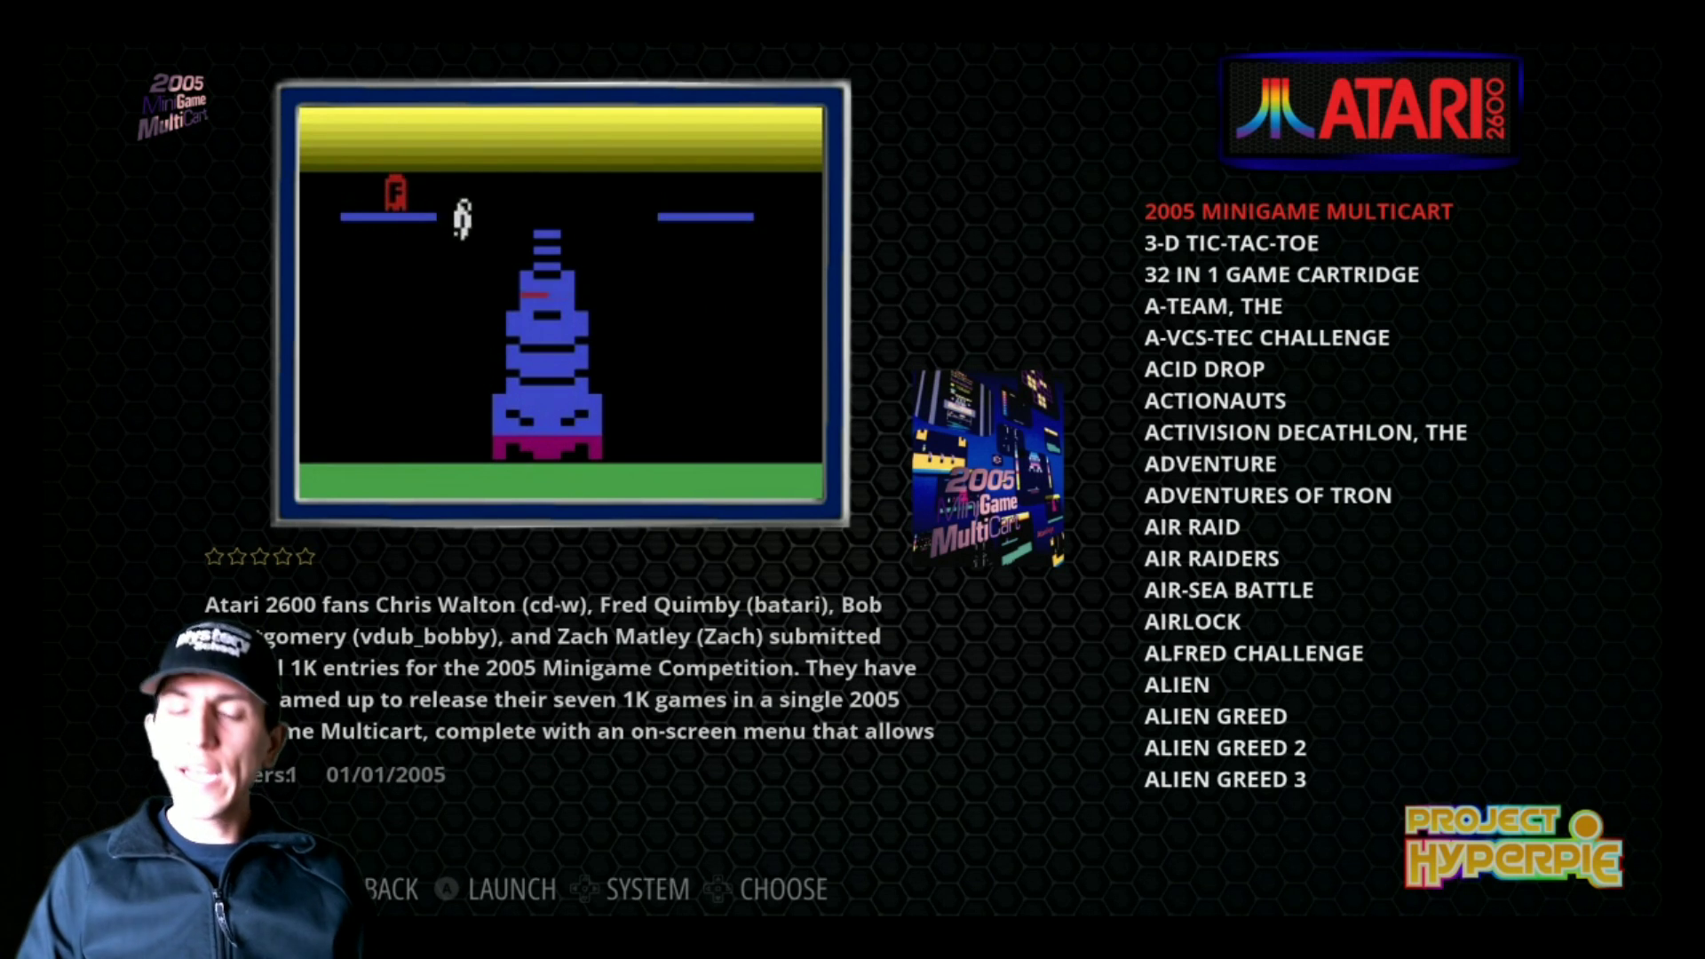
# Return to the system selection and review the main menu's sound settings for system volume and enabled sounds
pyautogui.press('Escape')
pyautogui.press('Return')
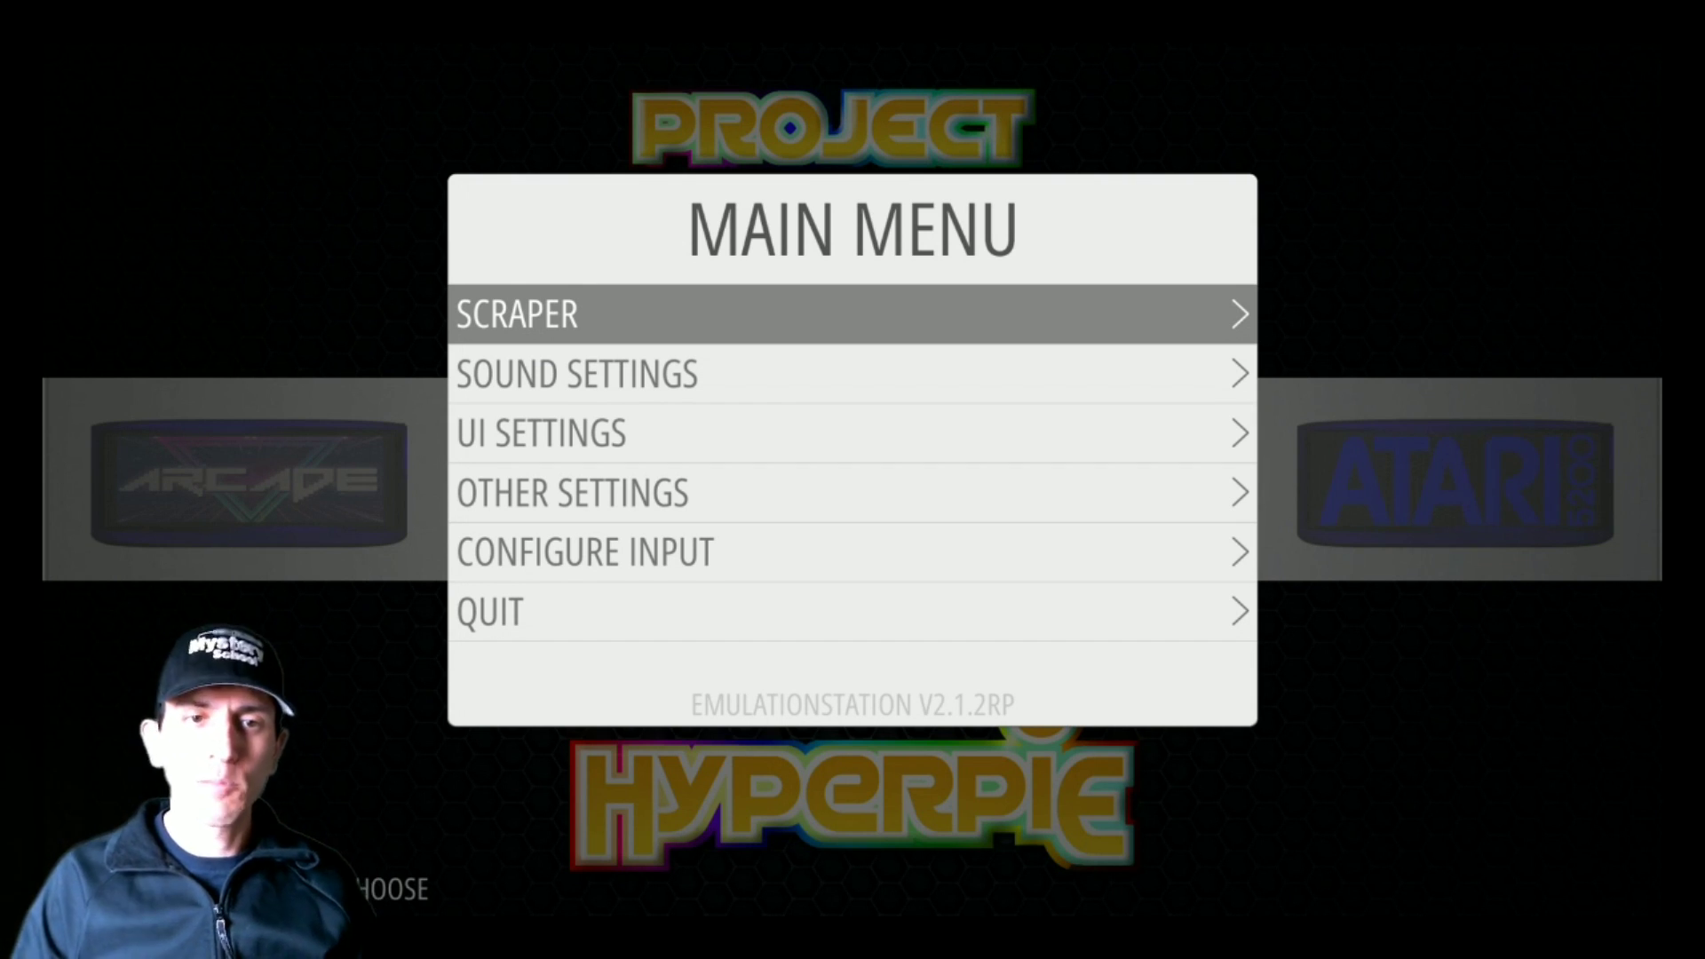
pyautogui.press('Down')
pyautogui.press('Return')
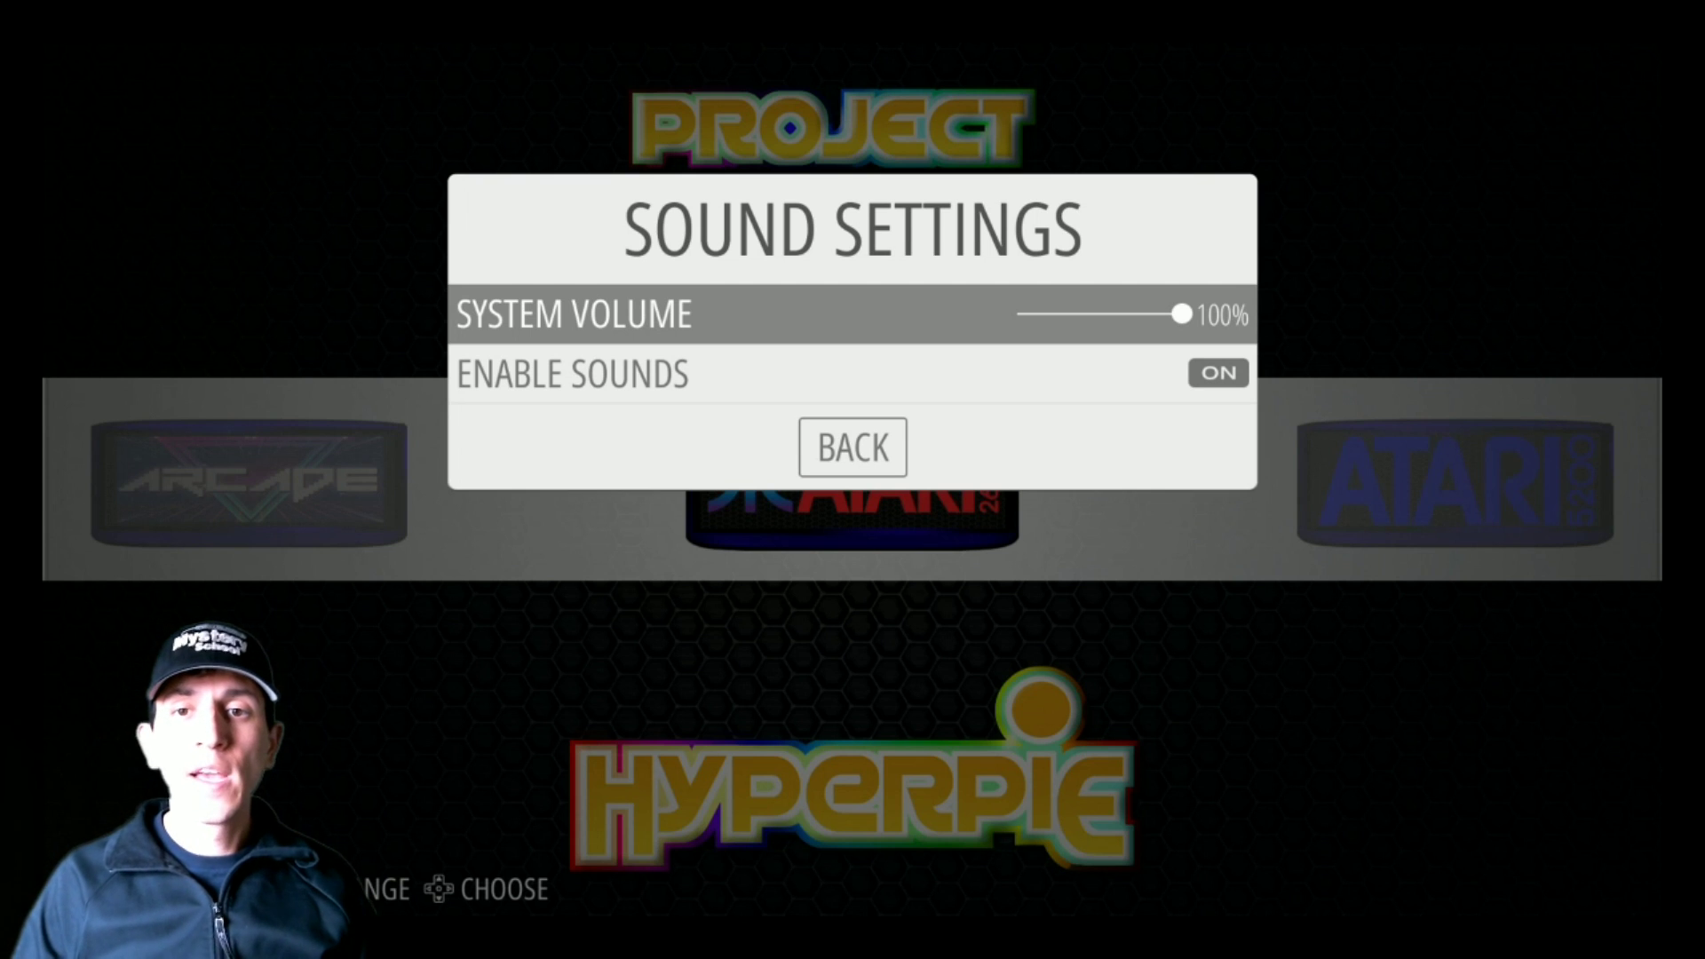
pyautogui.press('Down')
pyautogui.press('Down')
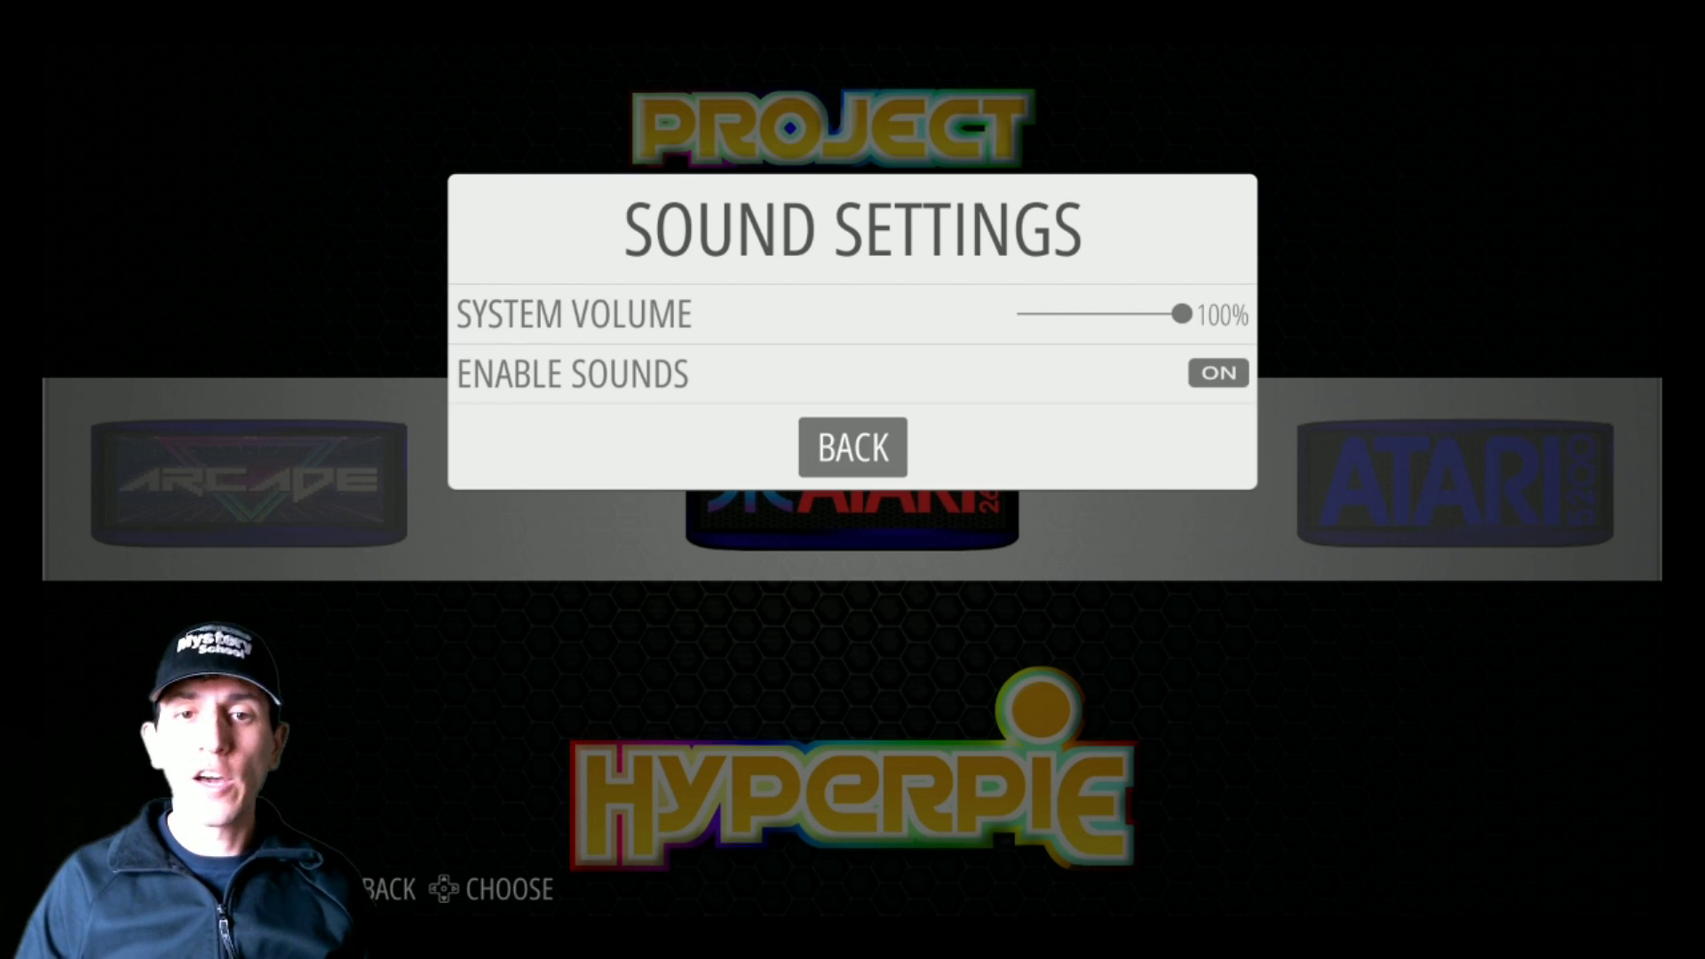
pyautogui.press('Return')
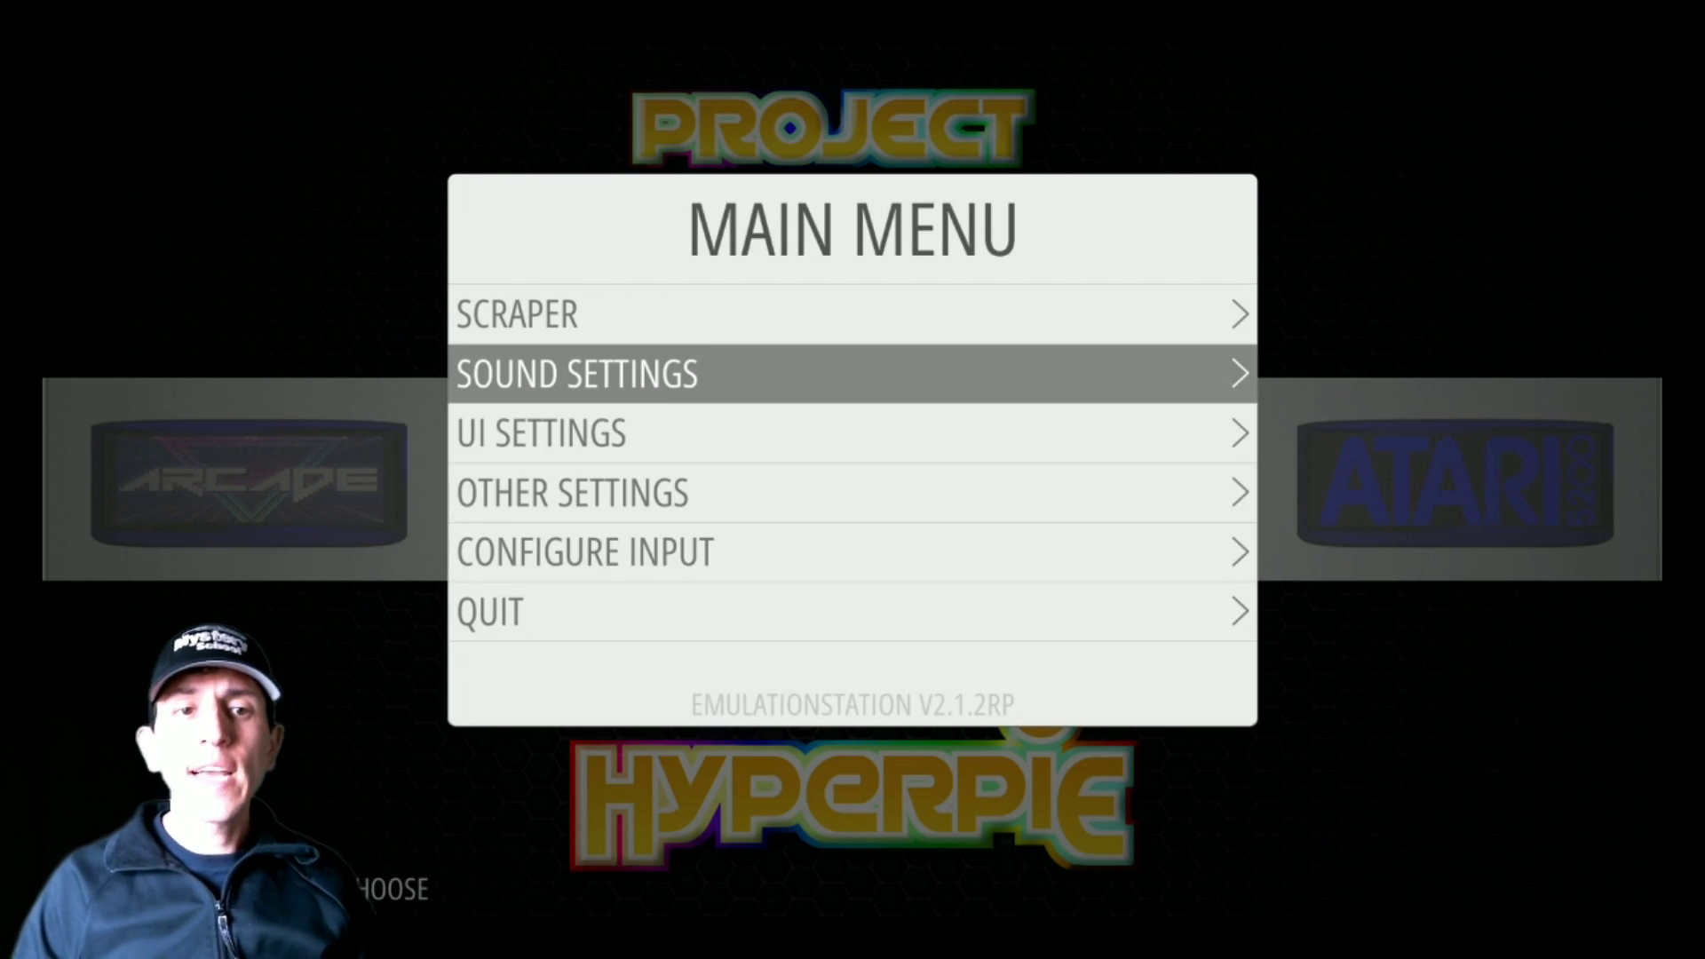
# Review the UI settings, from the screensaver options through to the theme set
pyautogui.press('Down')
pyautogui.press('Return')
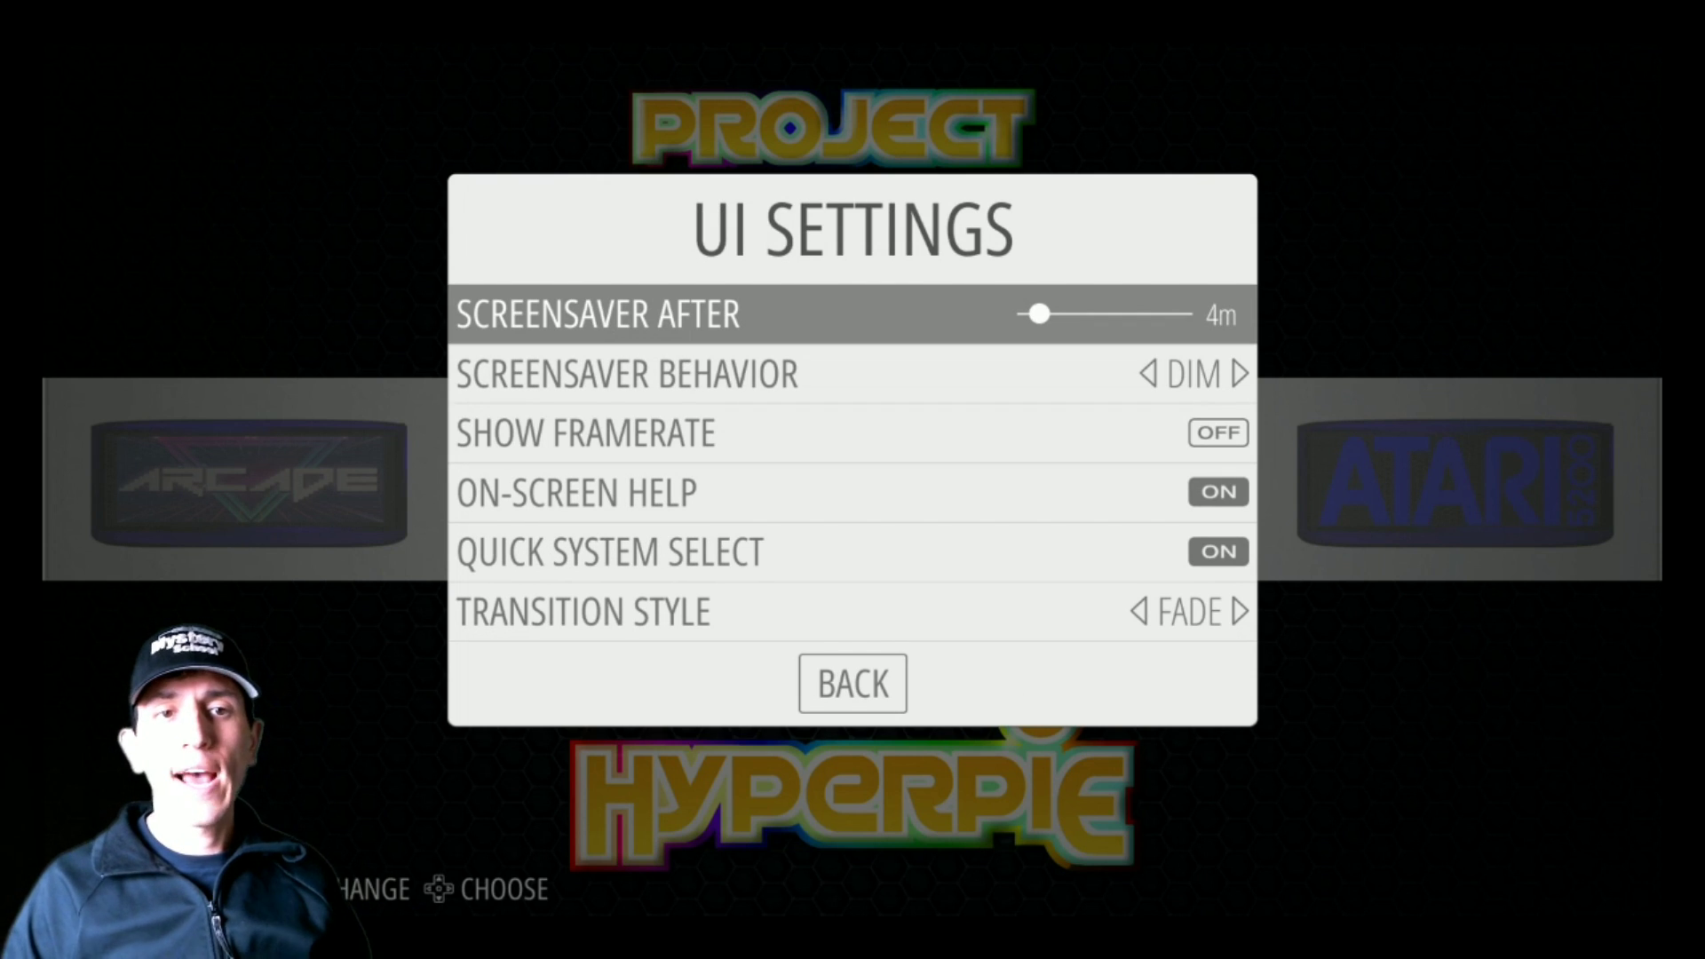
pyautogui.press('Down')
pyautogui.press('Down')
pyautogui.press('Down')
pyautogui.press('Down')
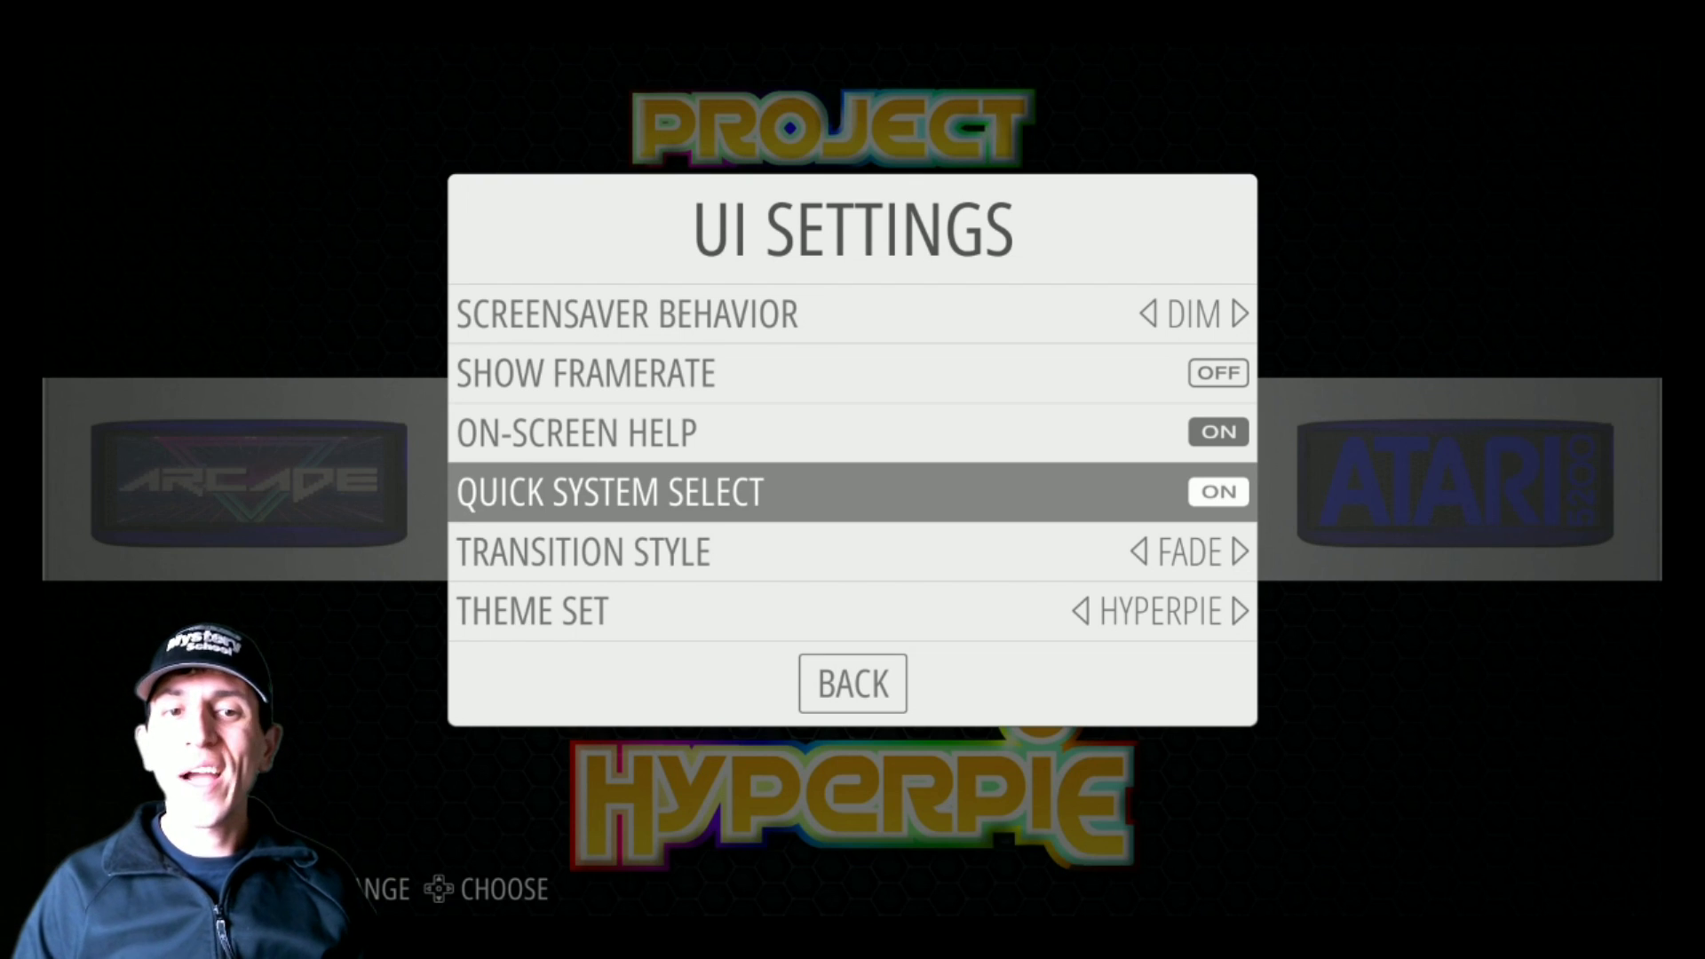
pyautogui.press('Down')
pyautogui.press('Down')
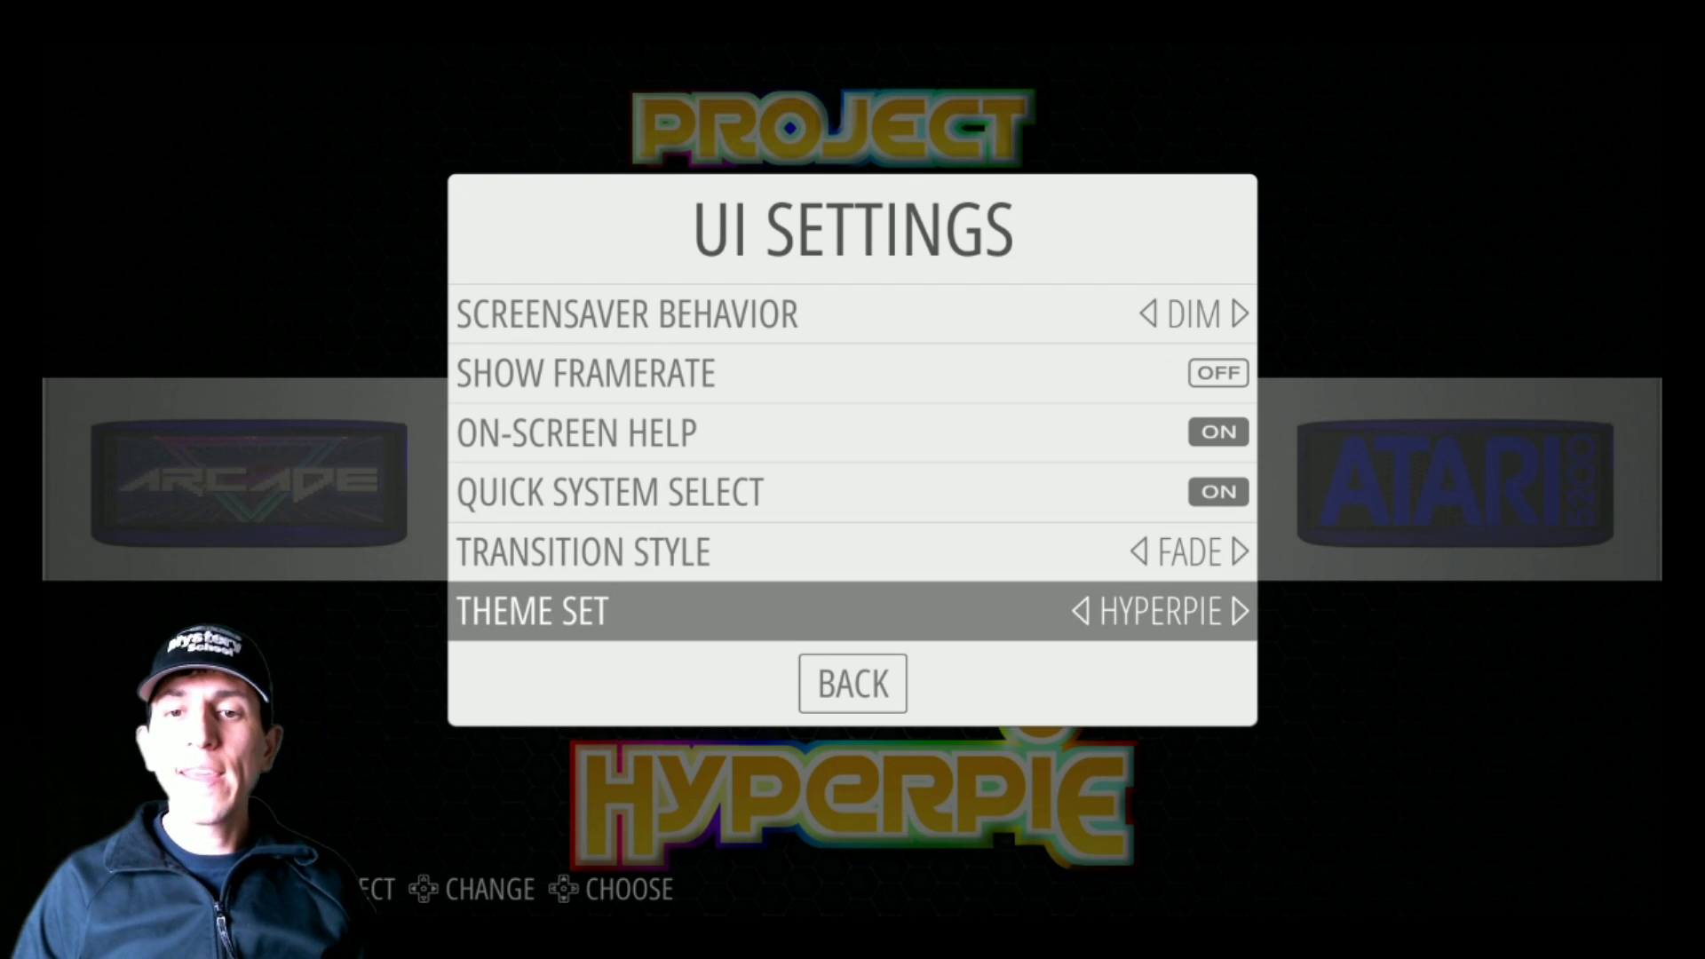
# Cycle through the available theme sets, return to HYPERPIE and leave the UI settings
pyautogui.press('Right')
pyautogui.press('Right')
pyautogui.press('Right')
pyautogui.press('Right')
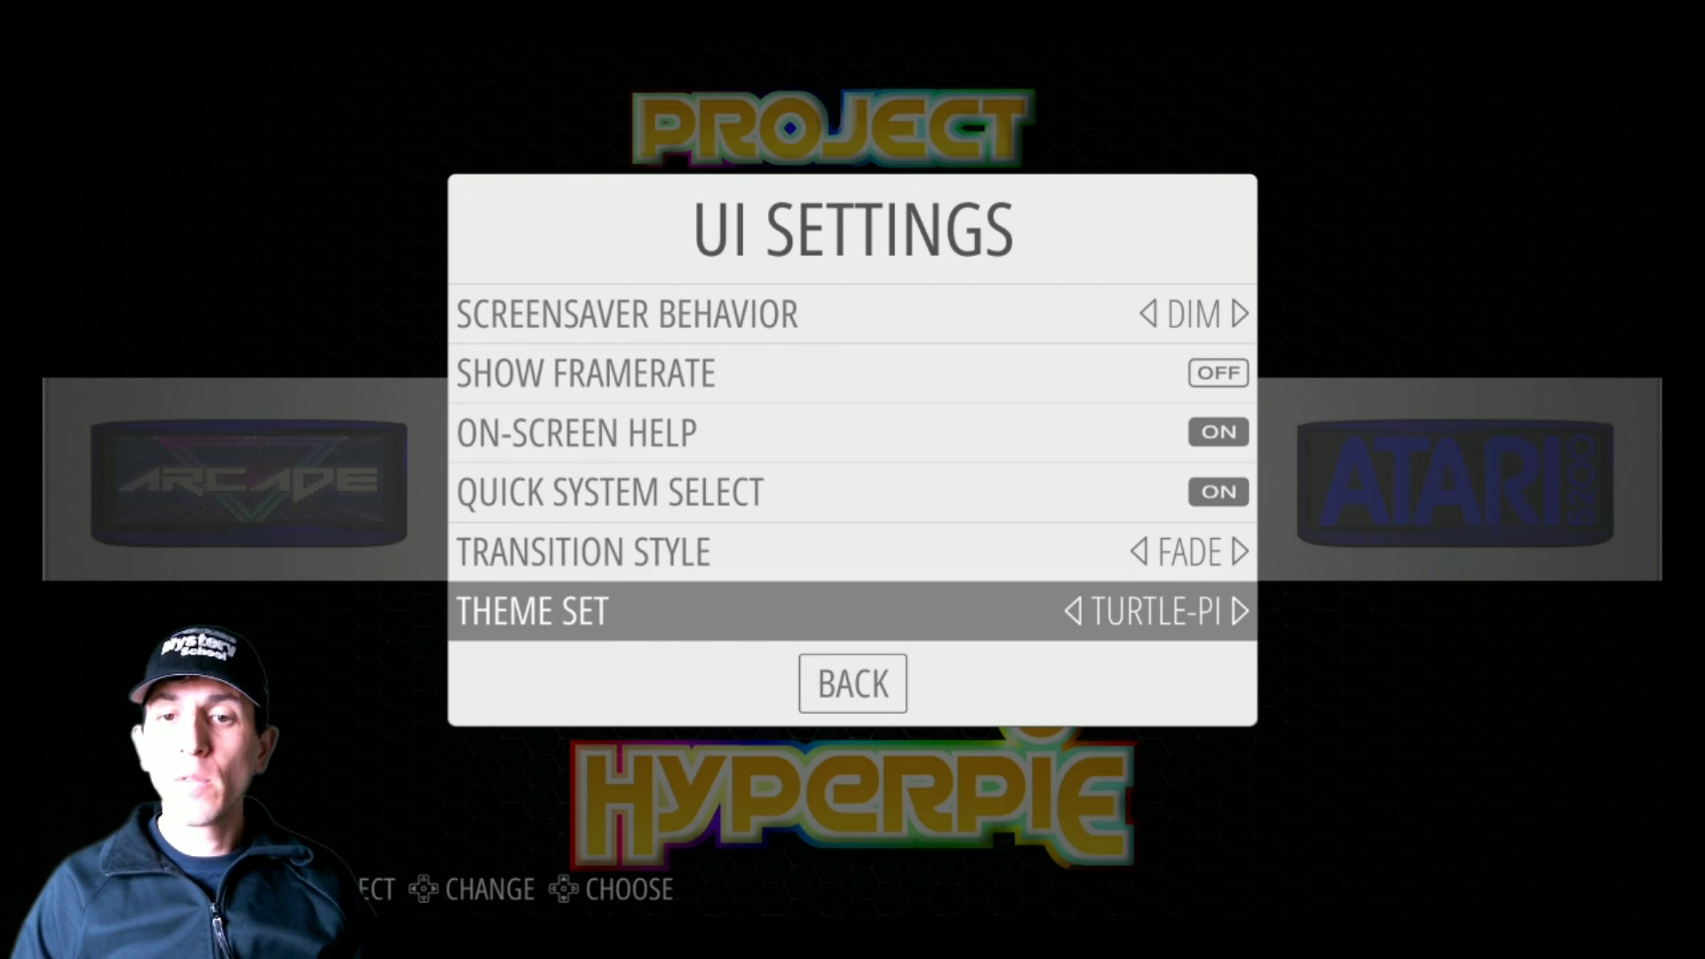
pyautogui.press('Left')
pyautogui.press('Right')
pyautogui.press('Right')
pyautogui.press('Right')
pyautogui.press('Right')
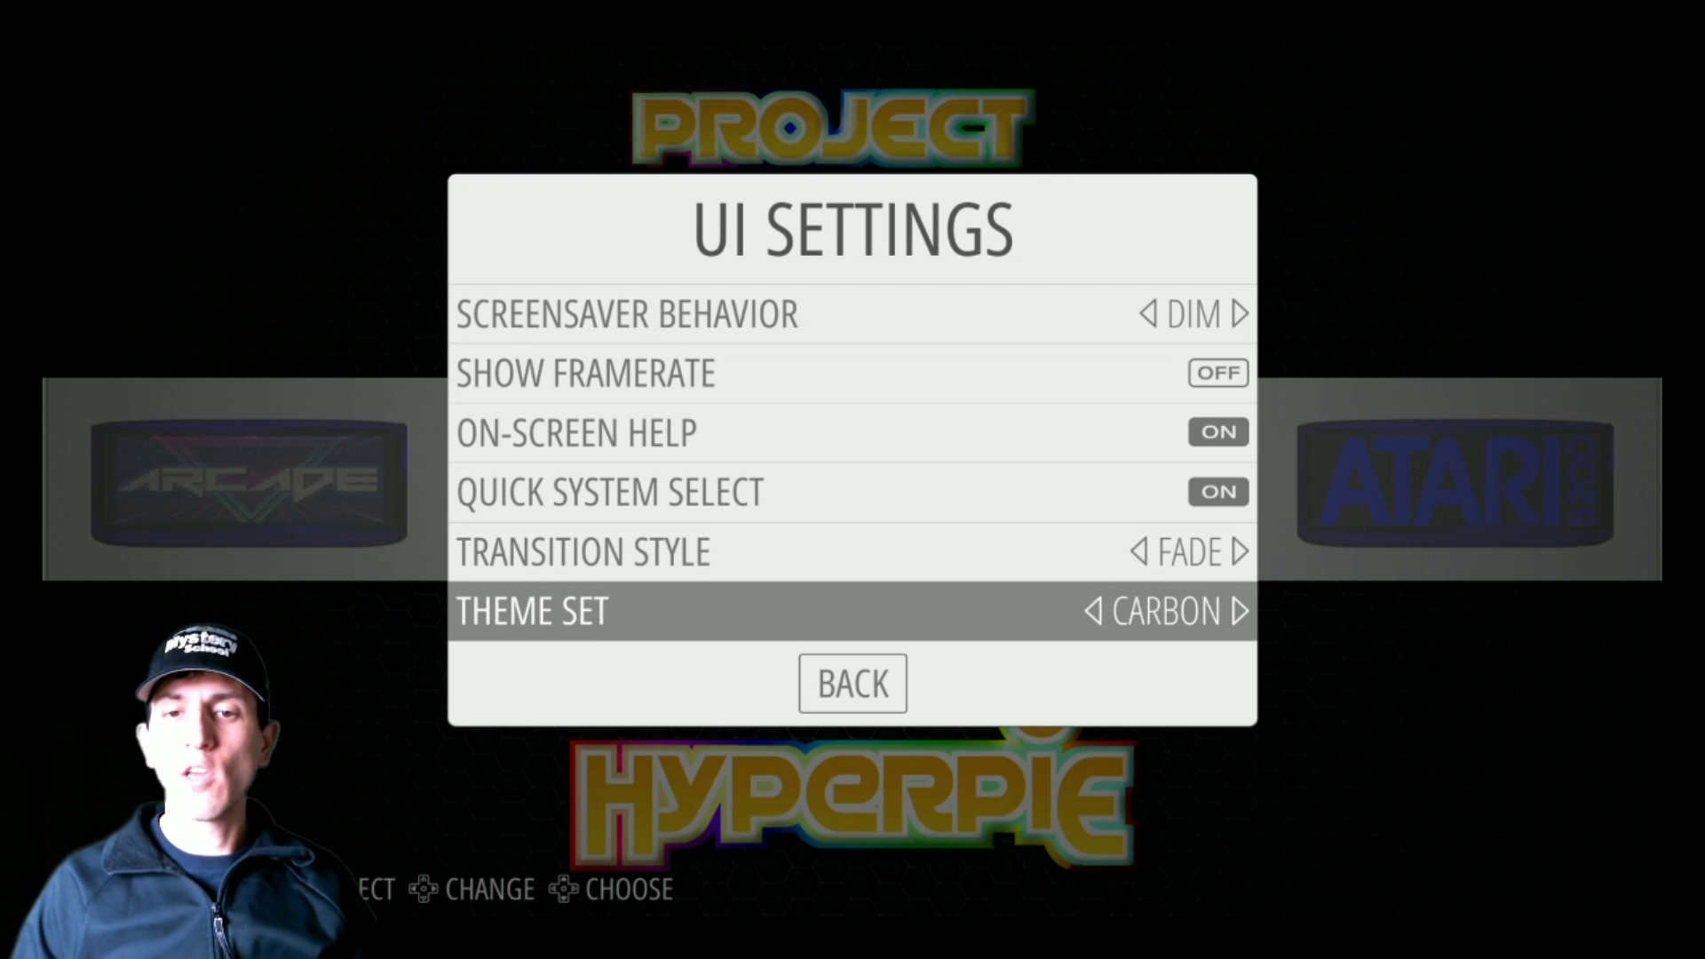
pyautogui.press('Right')
pyautogui.press('Right')
pyautogui.press('Right')
pyautogui.press('Right')
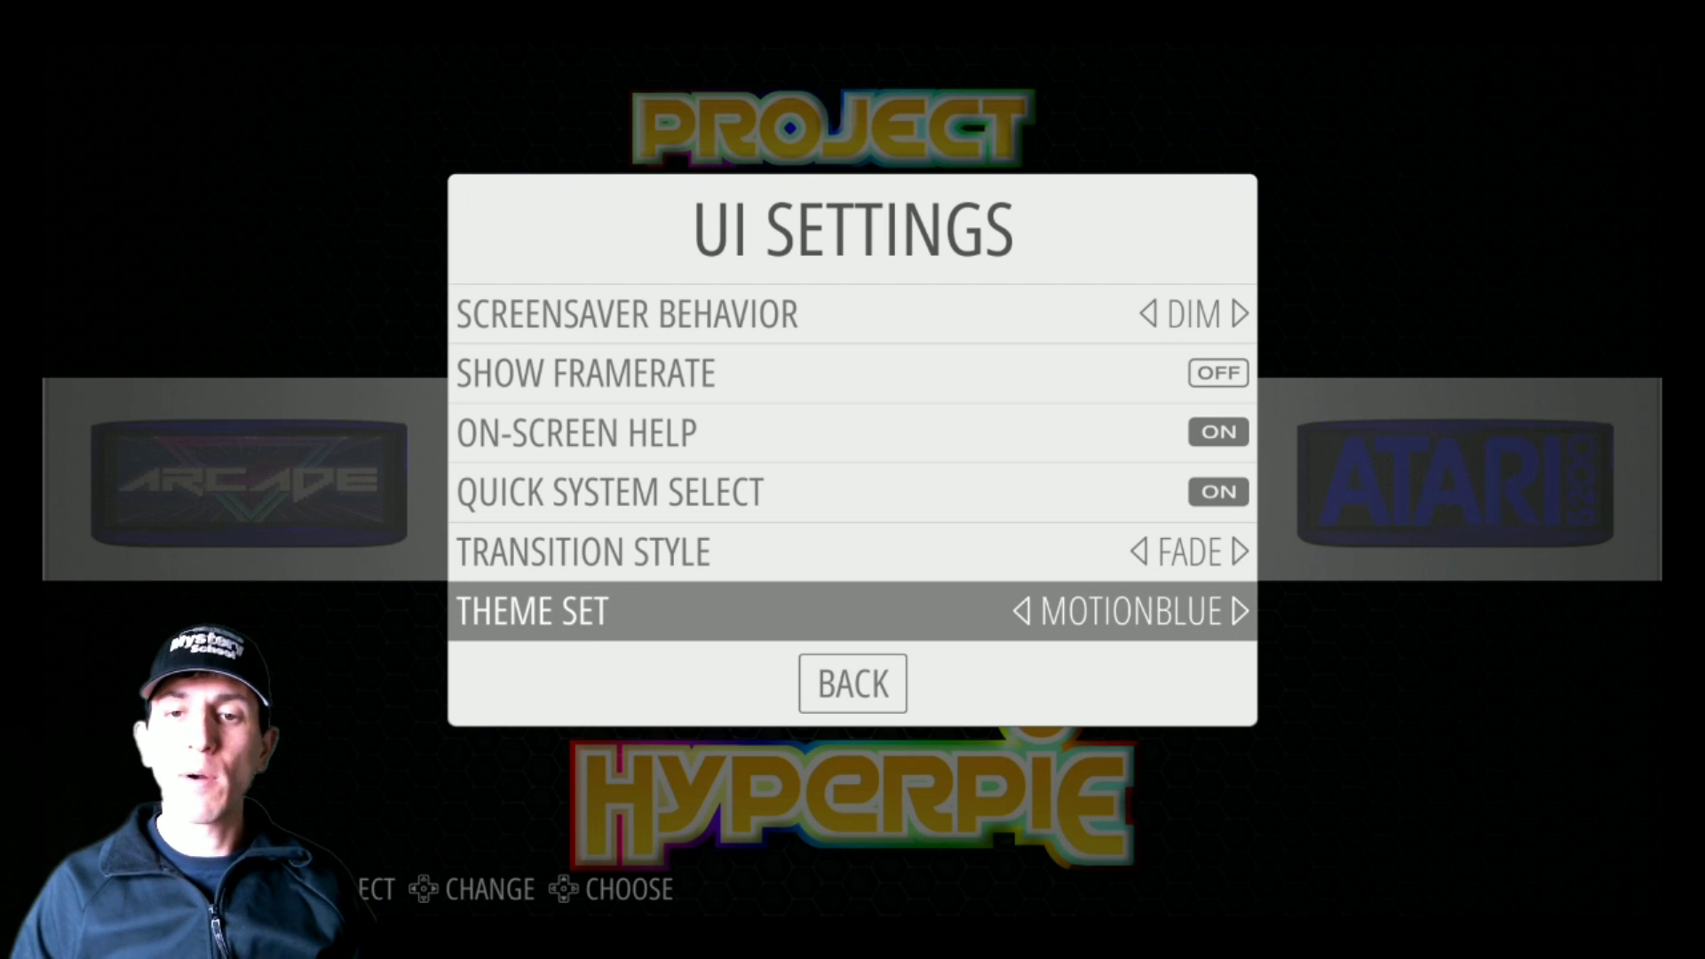
pyautogui.press('Down')
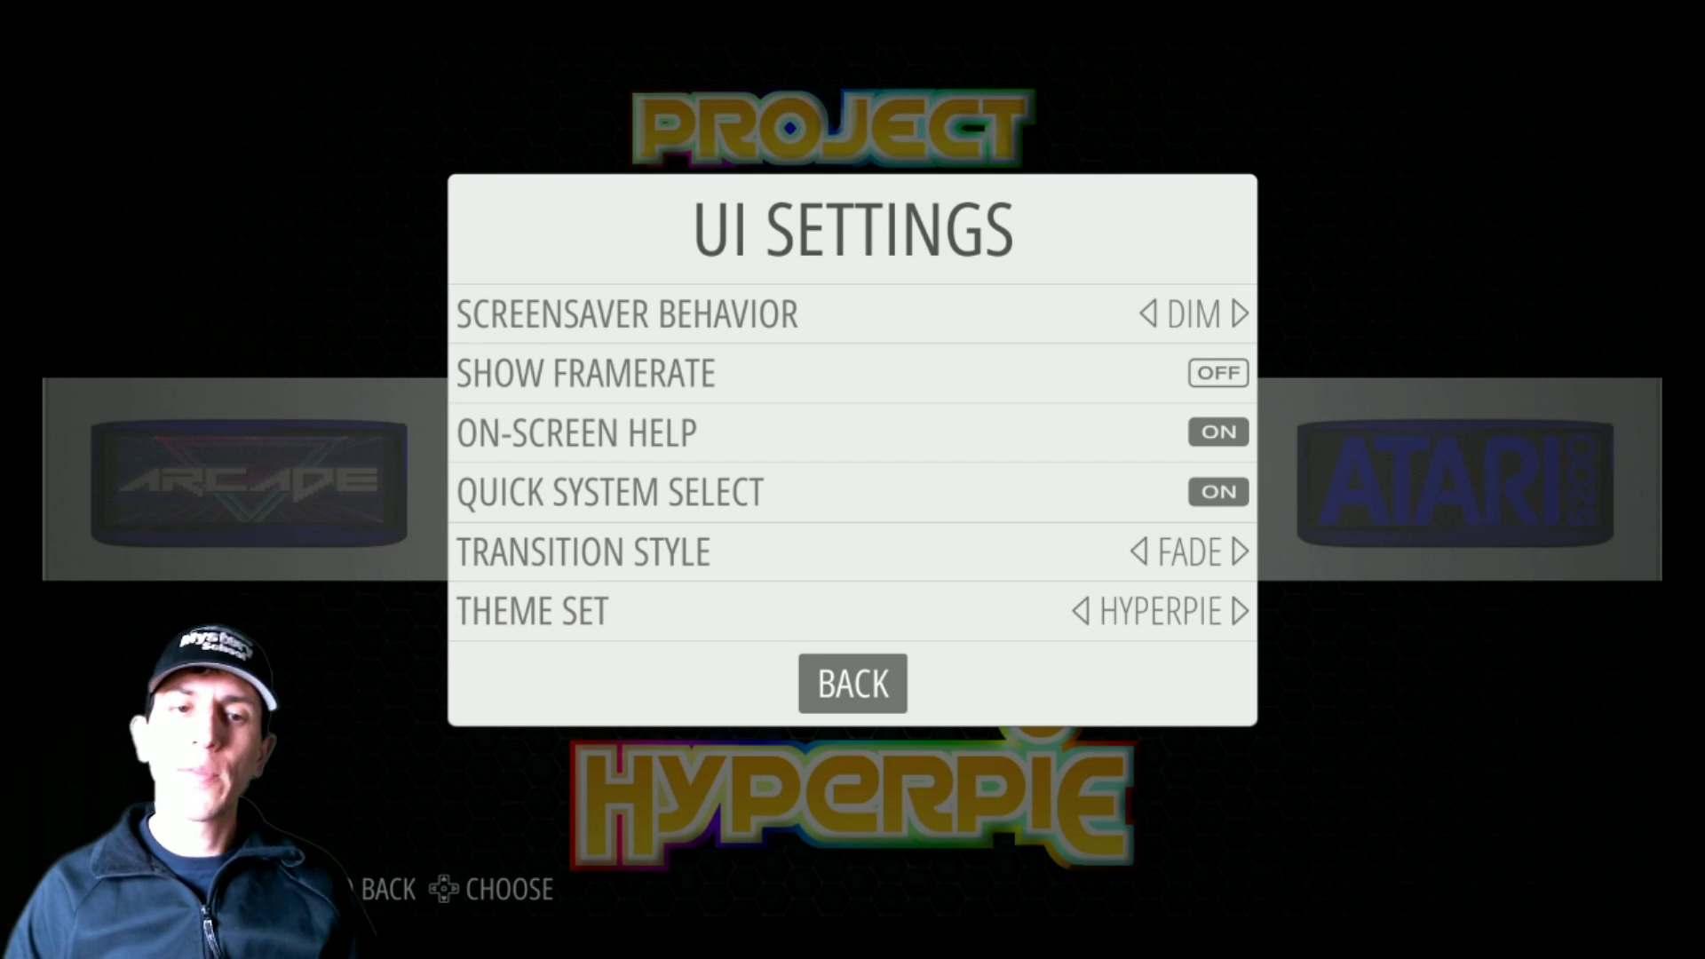
pyautogui.press('Return')
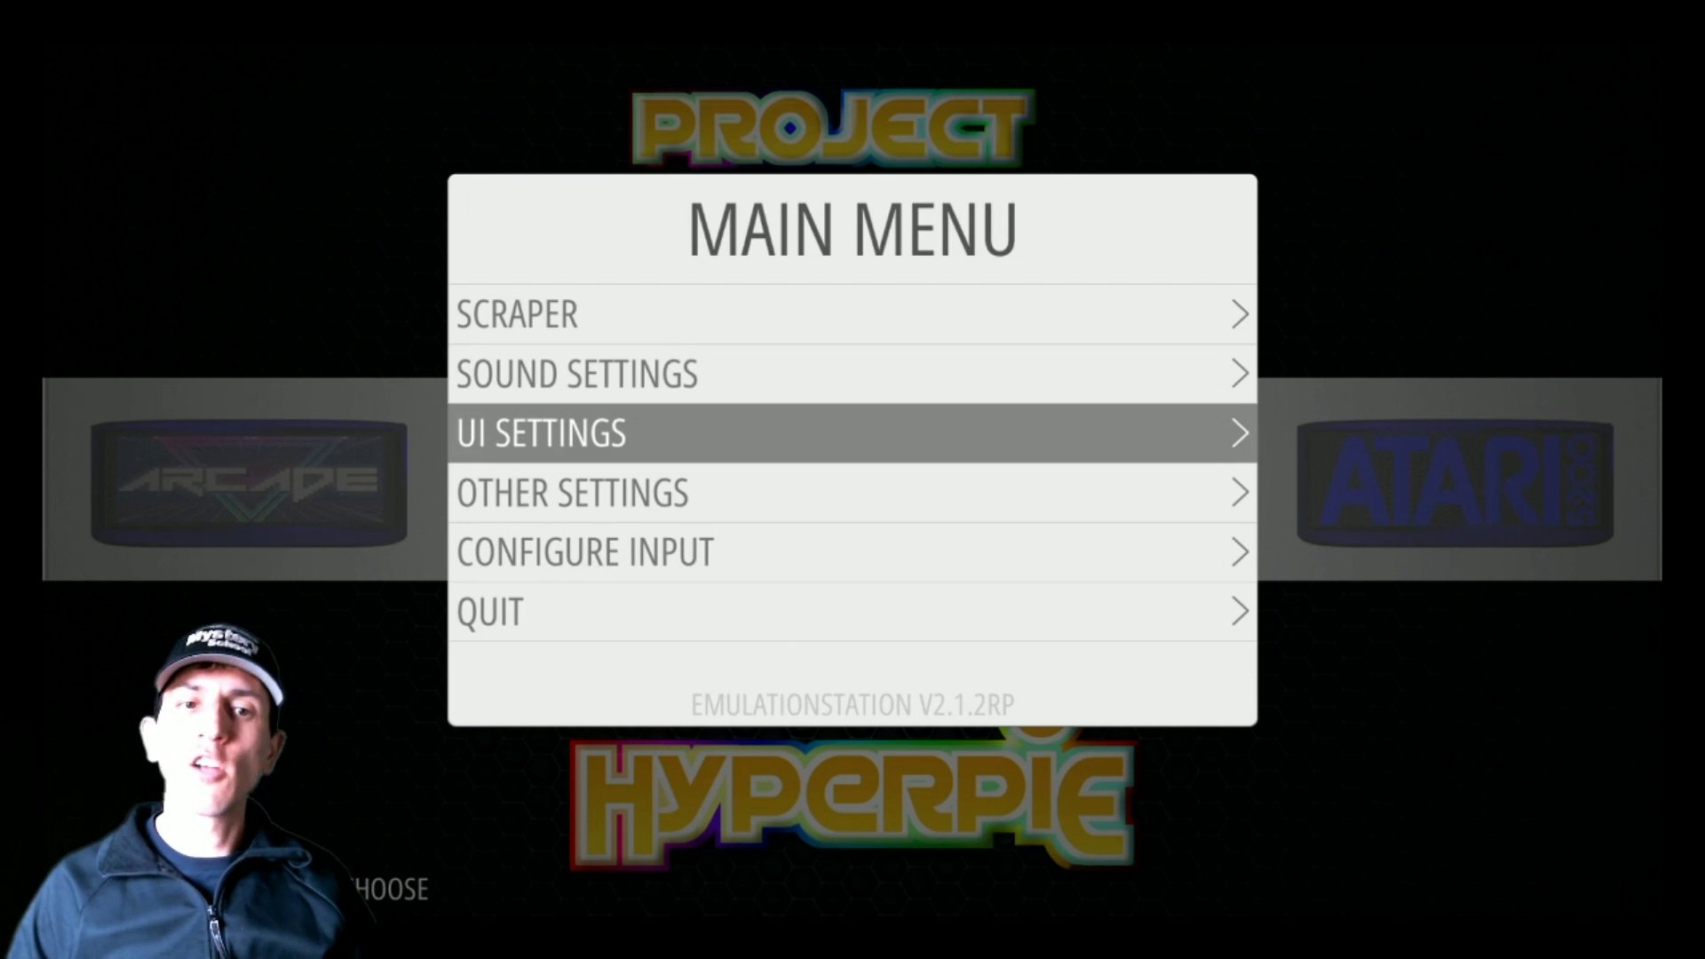
# Check the other settings for saving metadata on exit and parsing game lists only, and return to the main menu
pyautogui.press('Down')
pyautogui.press('Return')
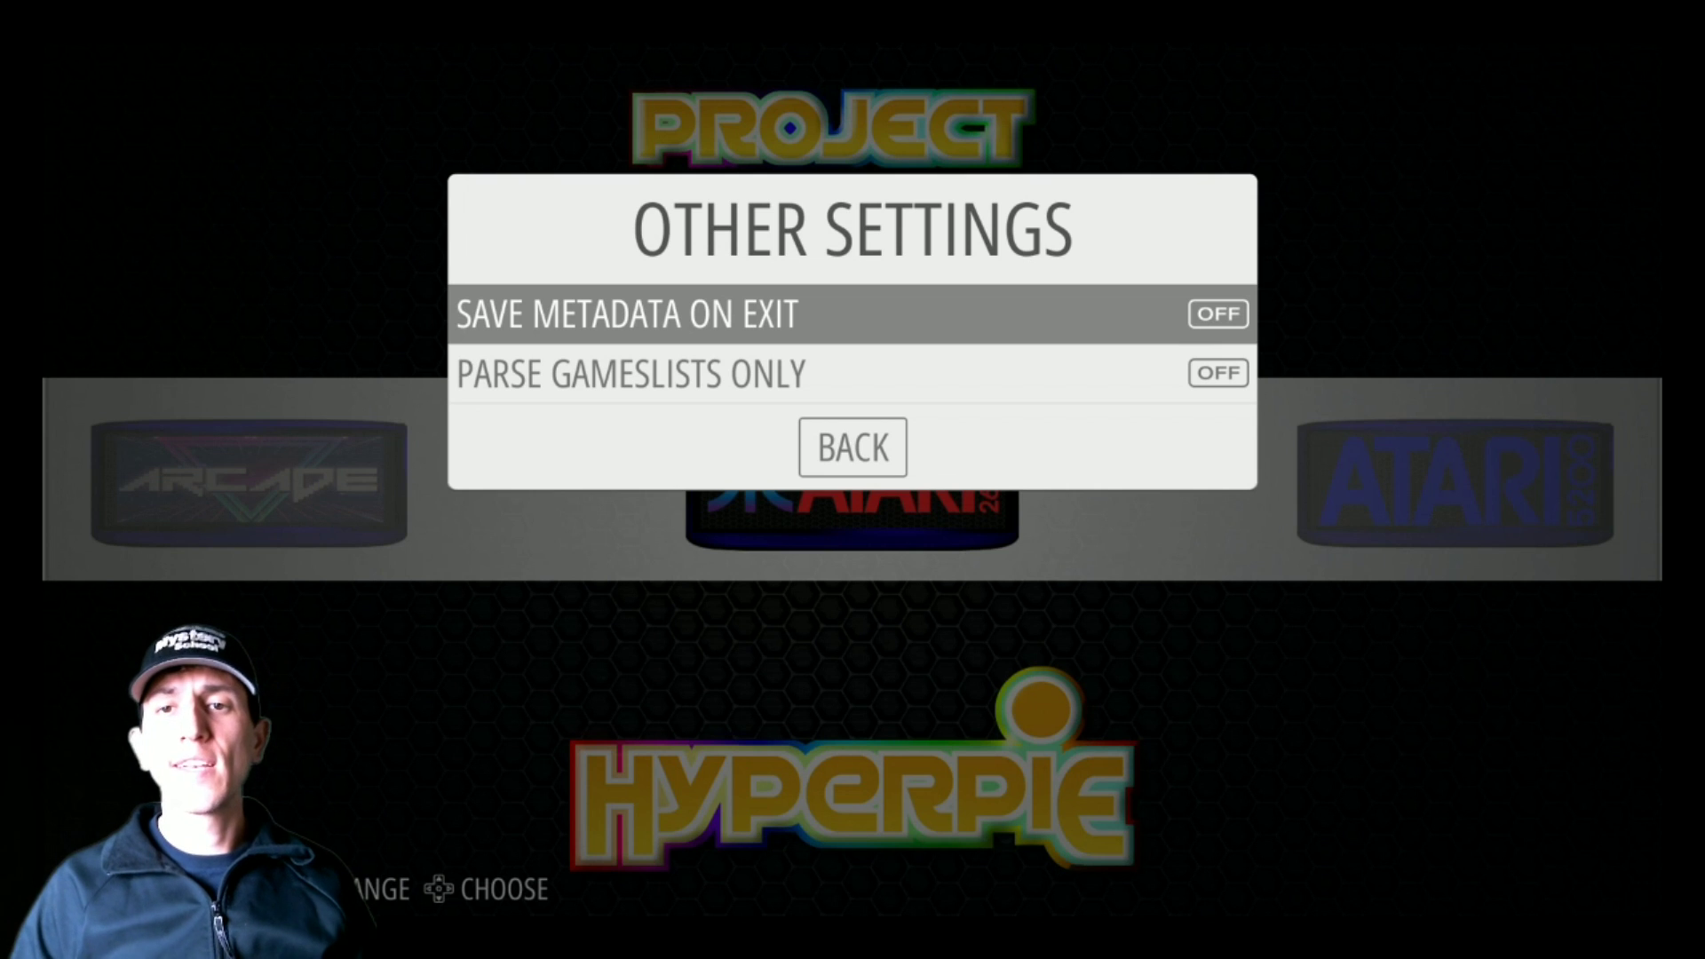
pyautogui.press('Down')
pyautogui.press('Down')
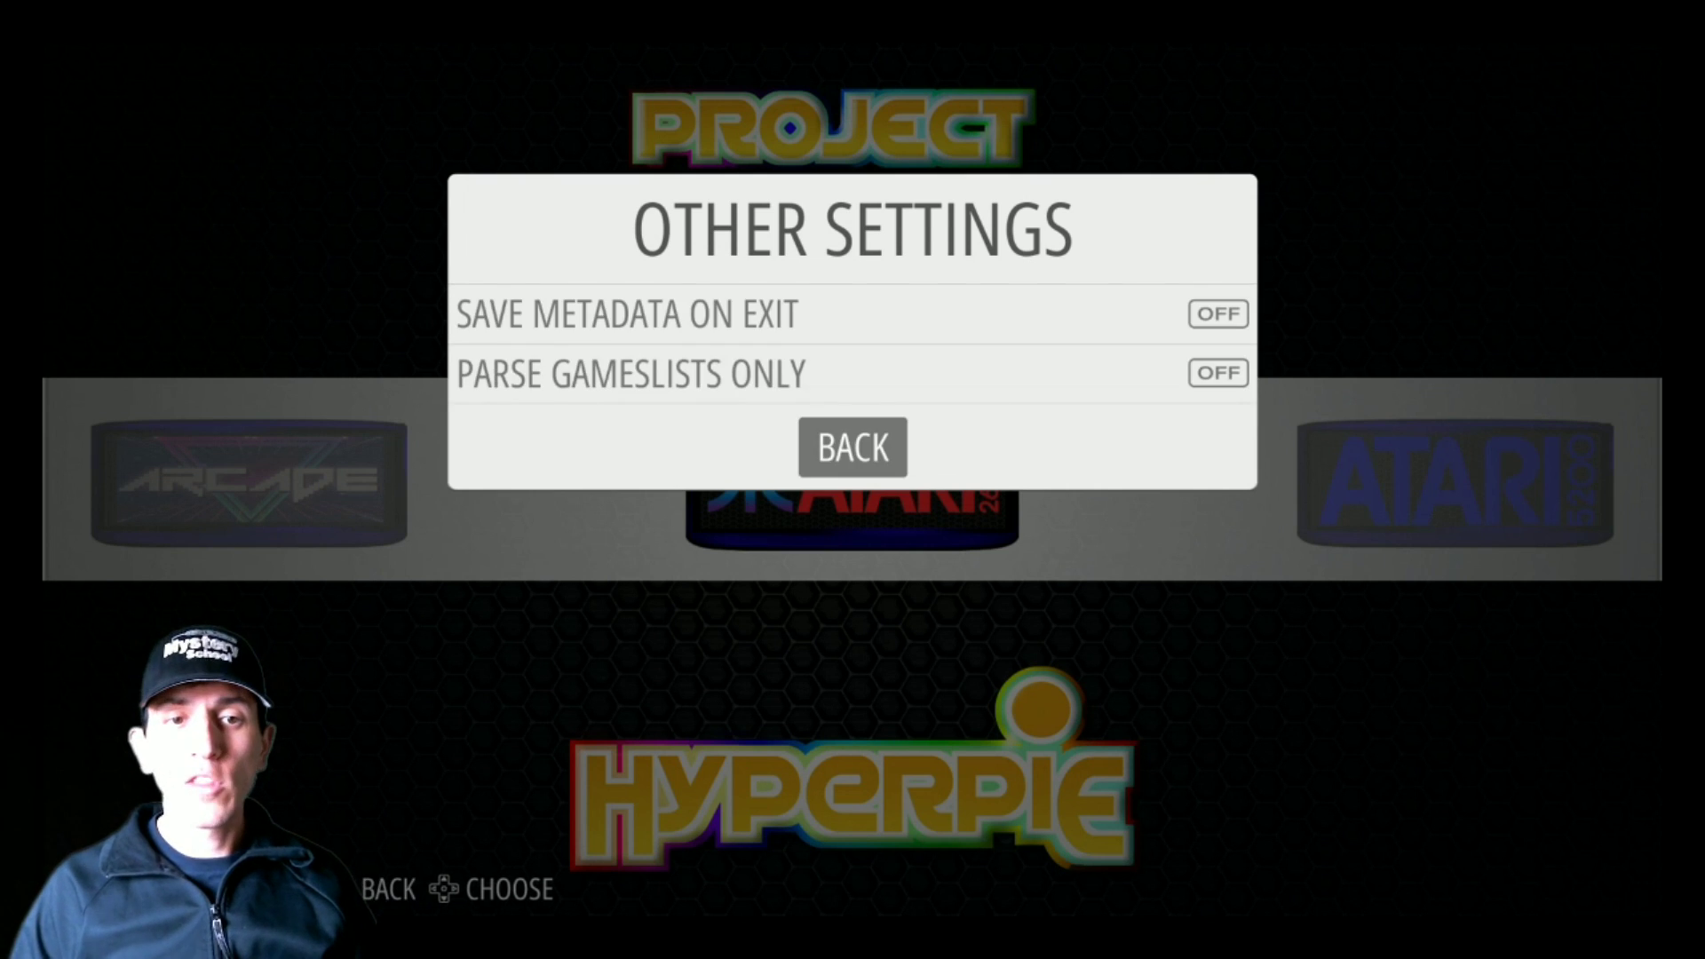
pyautogui.press('Return')
# Start the input configuration and decline its confirmation with No
pyautogui.press('Down')
pyautogui.press('Return')
pyautogui.press('Right')
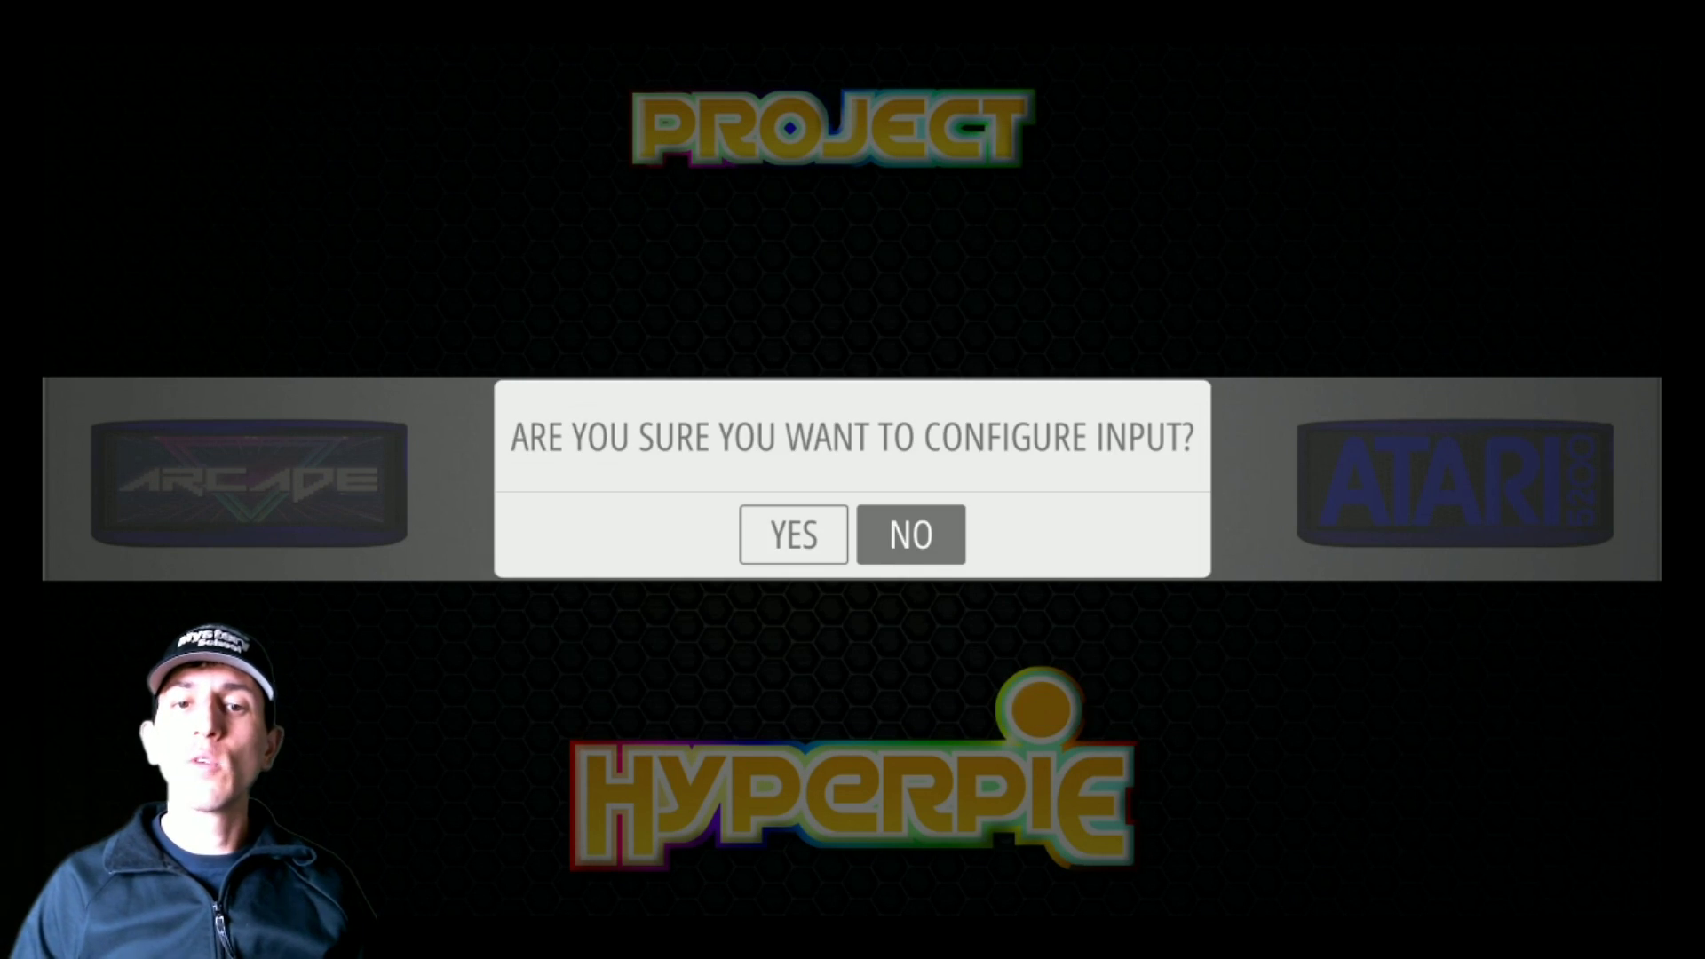
pyautogui.press('Return')
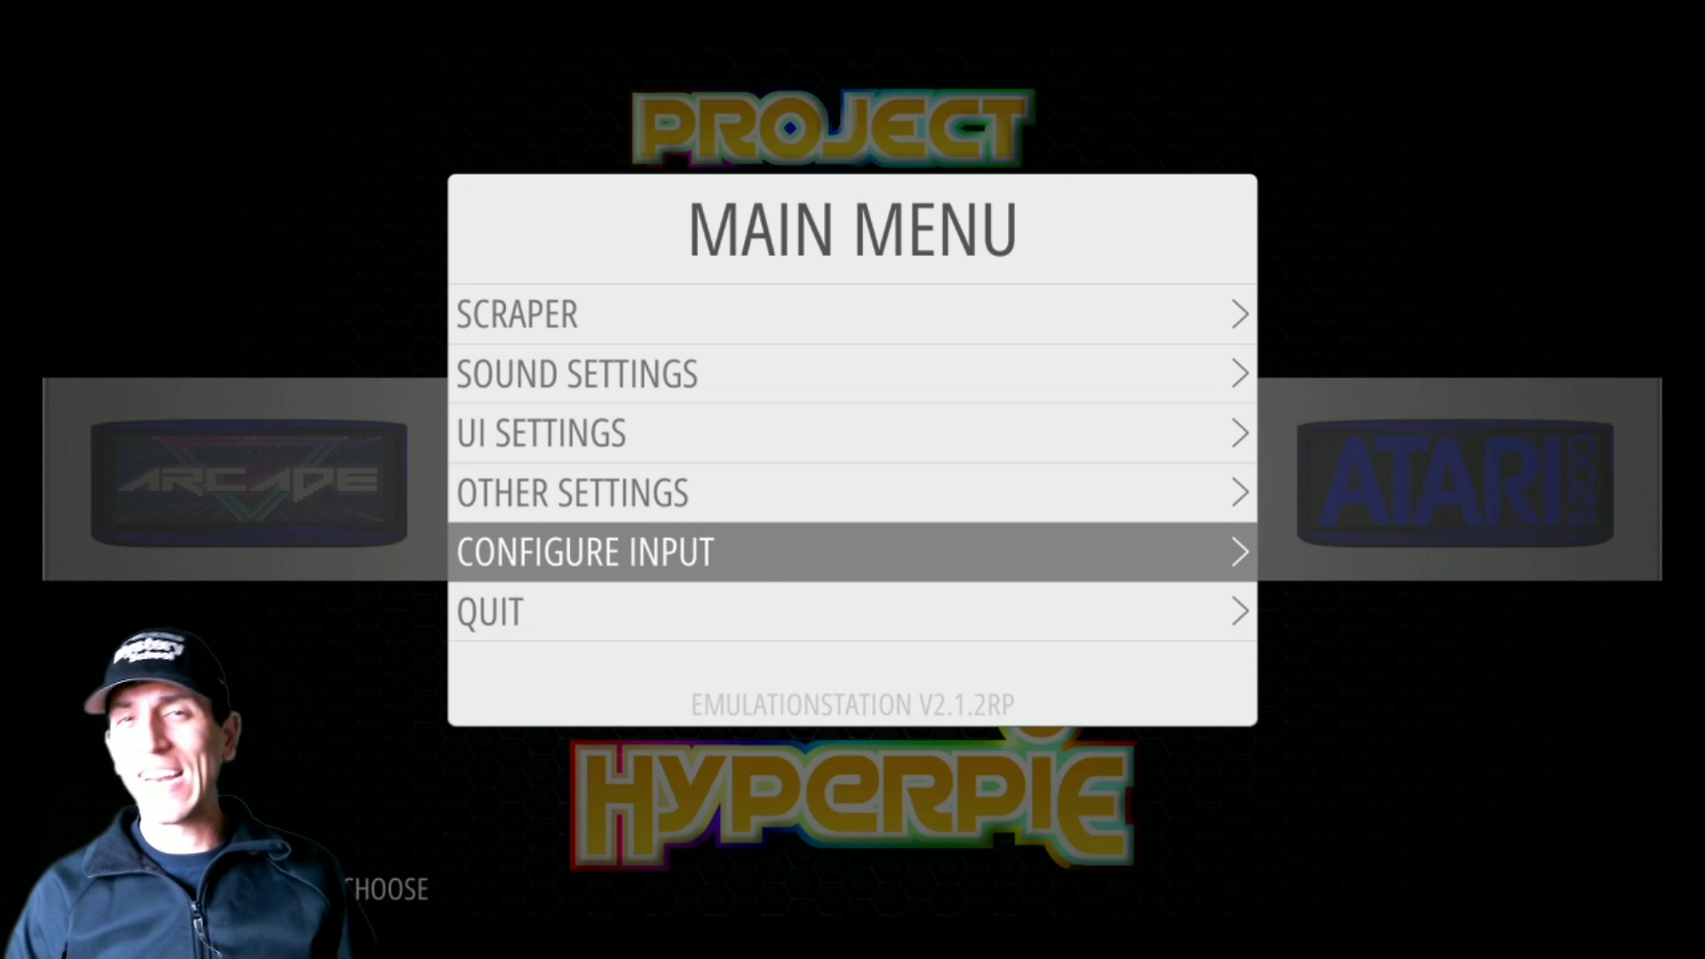
# Review the quit options for restarting, shutting down and quitting EmulationStation, and go back to the main menu
pyautogui.press('Down')
pyautogui.press('Return')
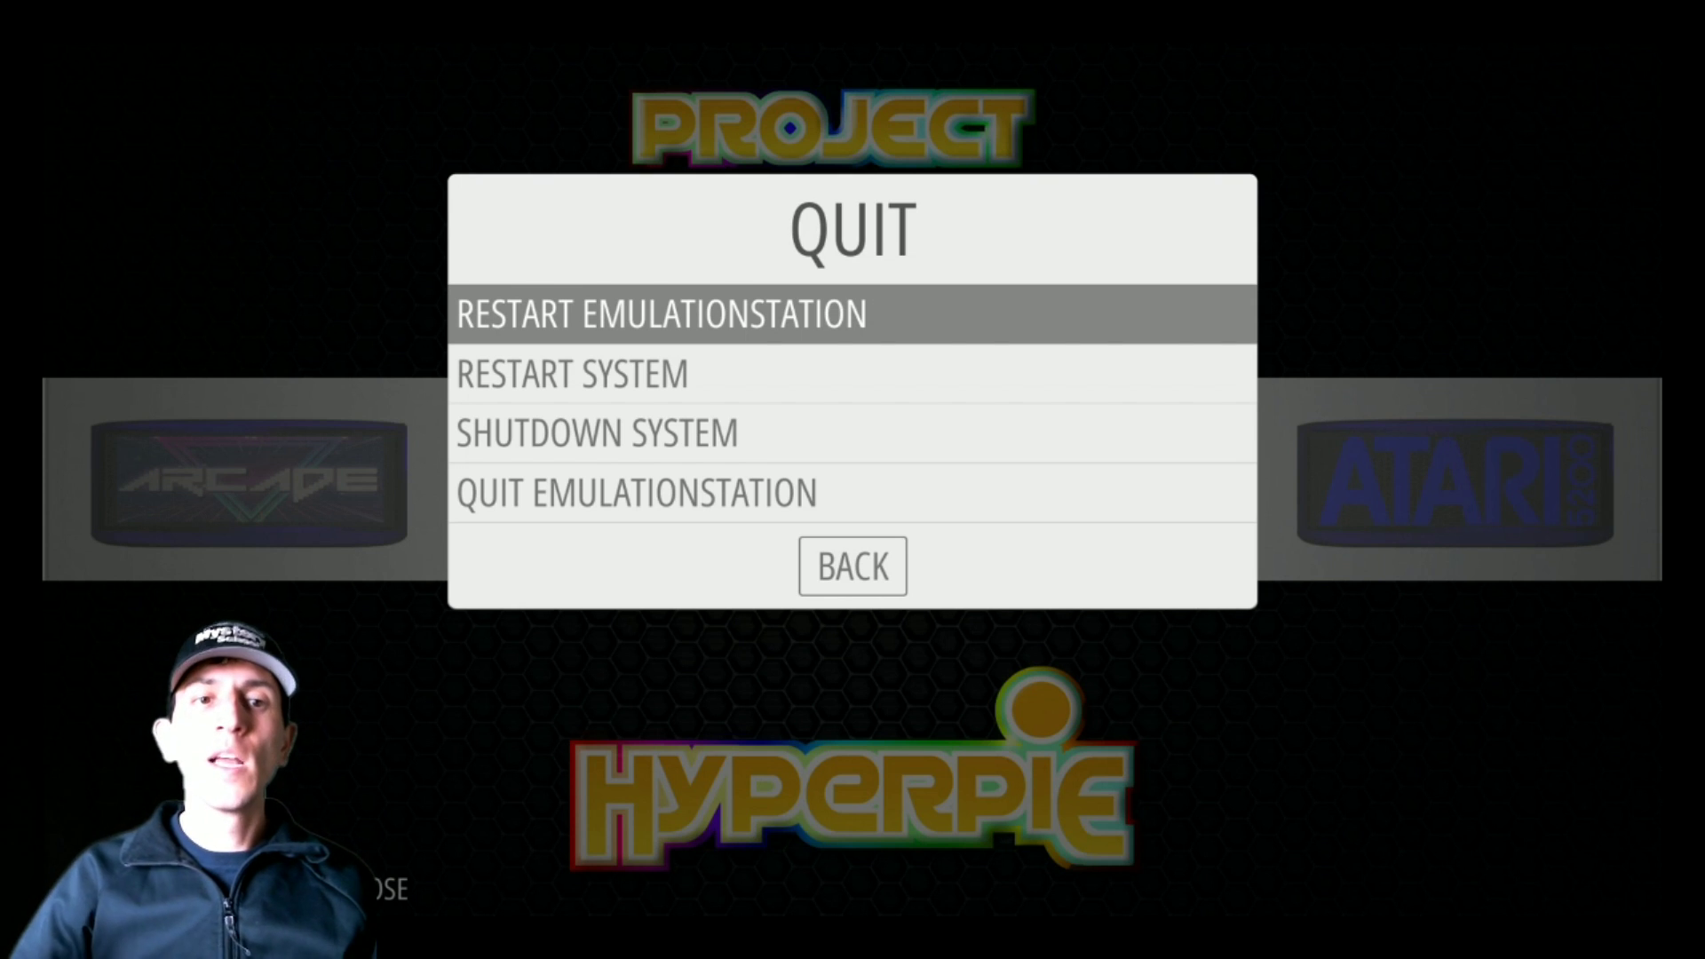
pyautogui.press('Down')
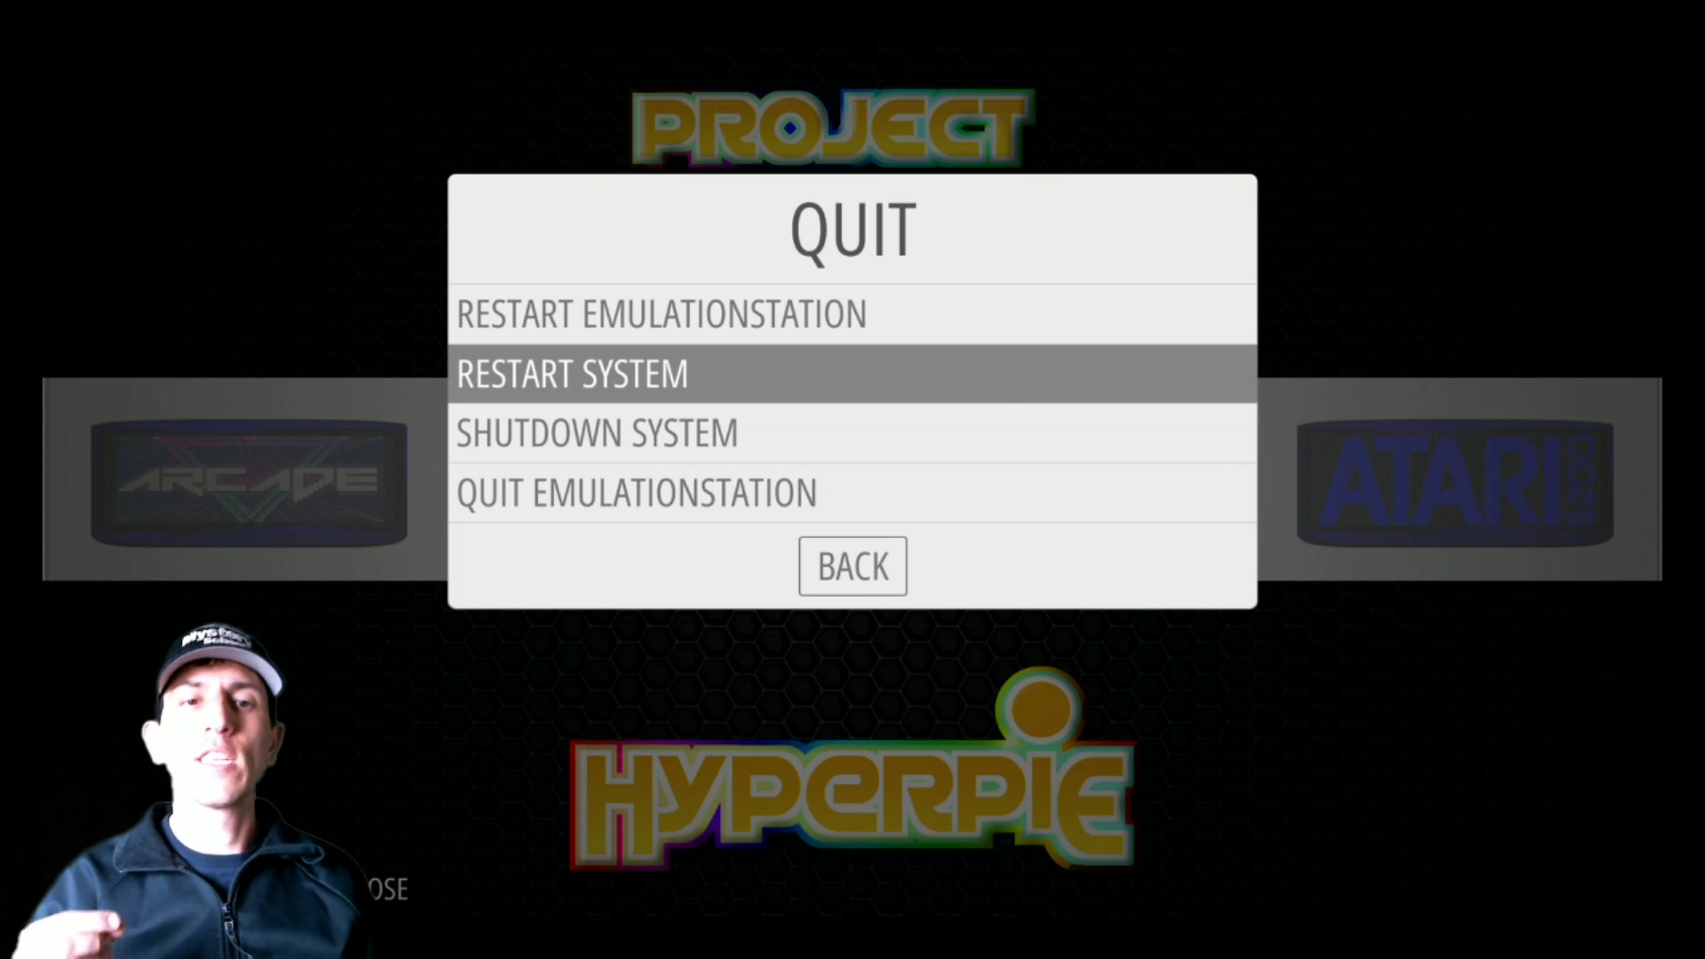
pyautogui.press('Down')
pyautogui.press('Down')
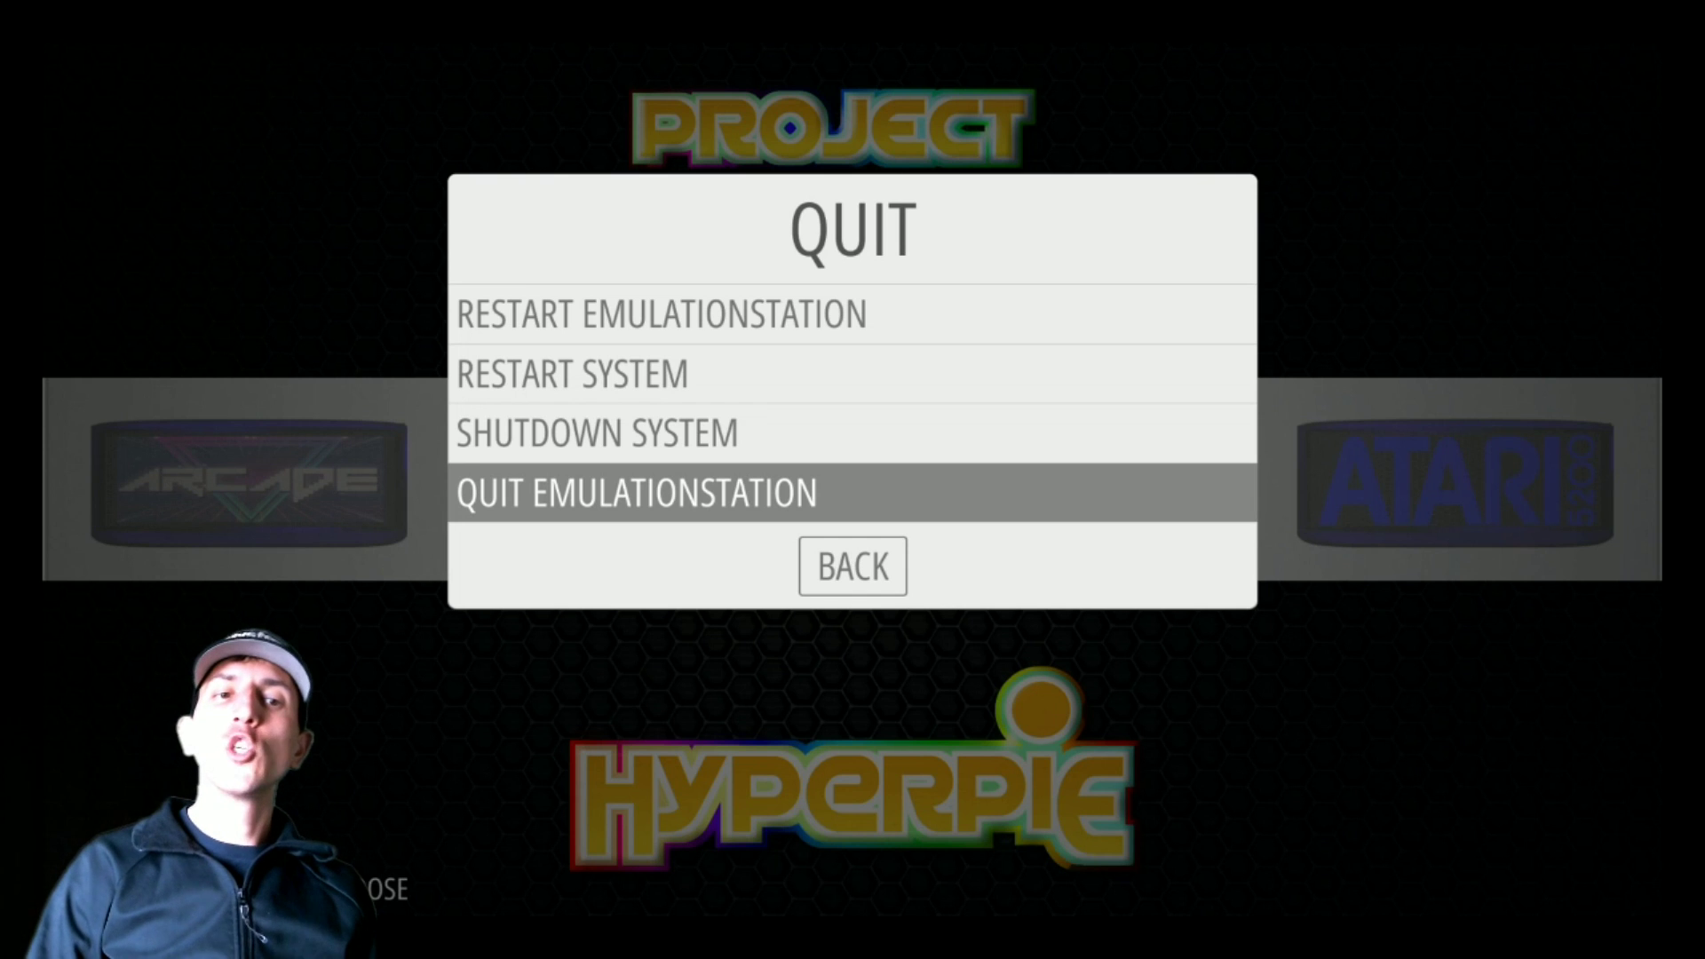
pyautogui.press('Down')
pyautogui.press('Return')
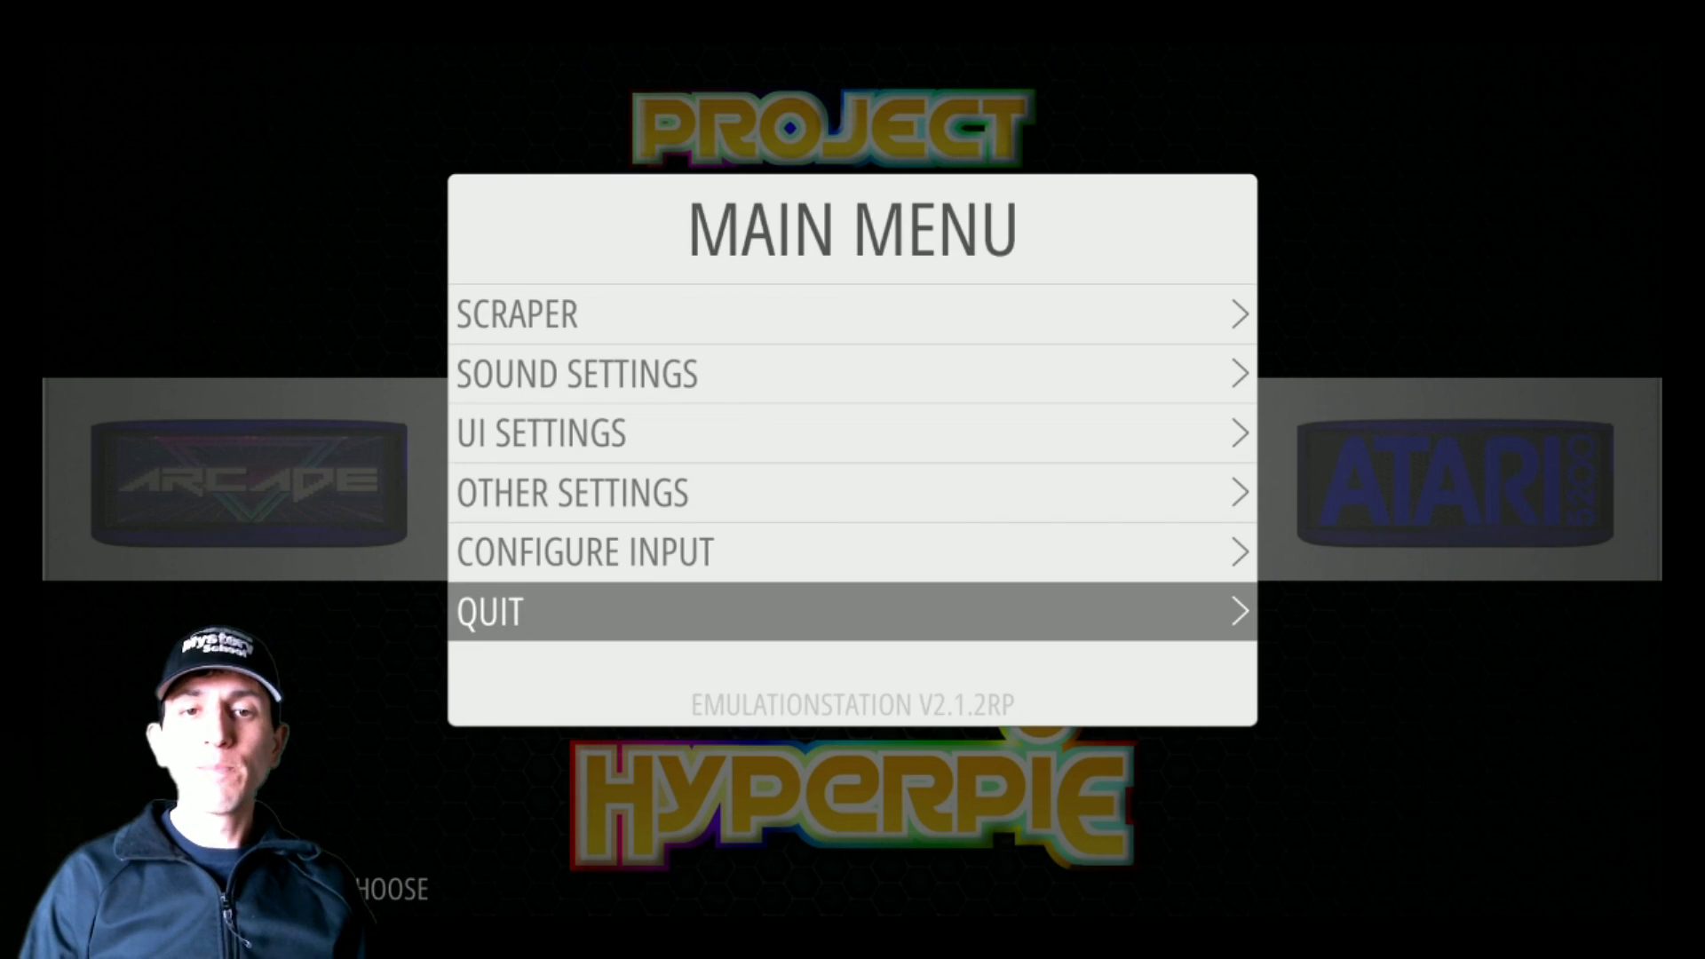
# Leave the main menu, move through the systems to RetroPie and open its list of configuration tools
pyautogui.press('Escape')
pyautogui.press('Right')
pyautogui.press('Right')
pyautogui.press('Right')
pyautogui.press('Right')
pyautogui.press('Right')
pyautogui.press('Right')
pyautogui.press('Right')
pyautogui.press('Right')
pyautogui.press('Right')
pyautogui.press('Right')
pyautogui.press('Right')
pyautogui.press('Right')
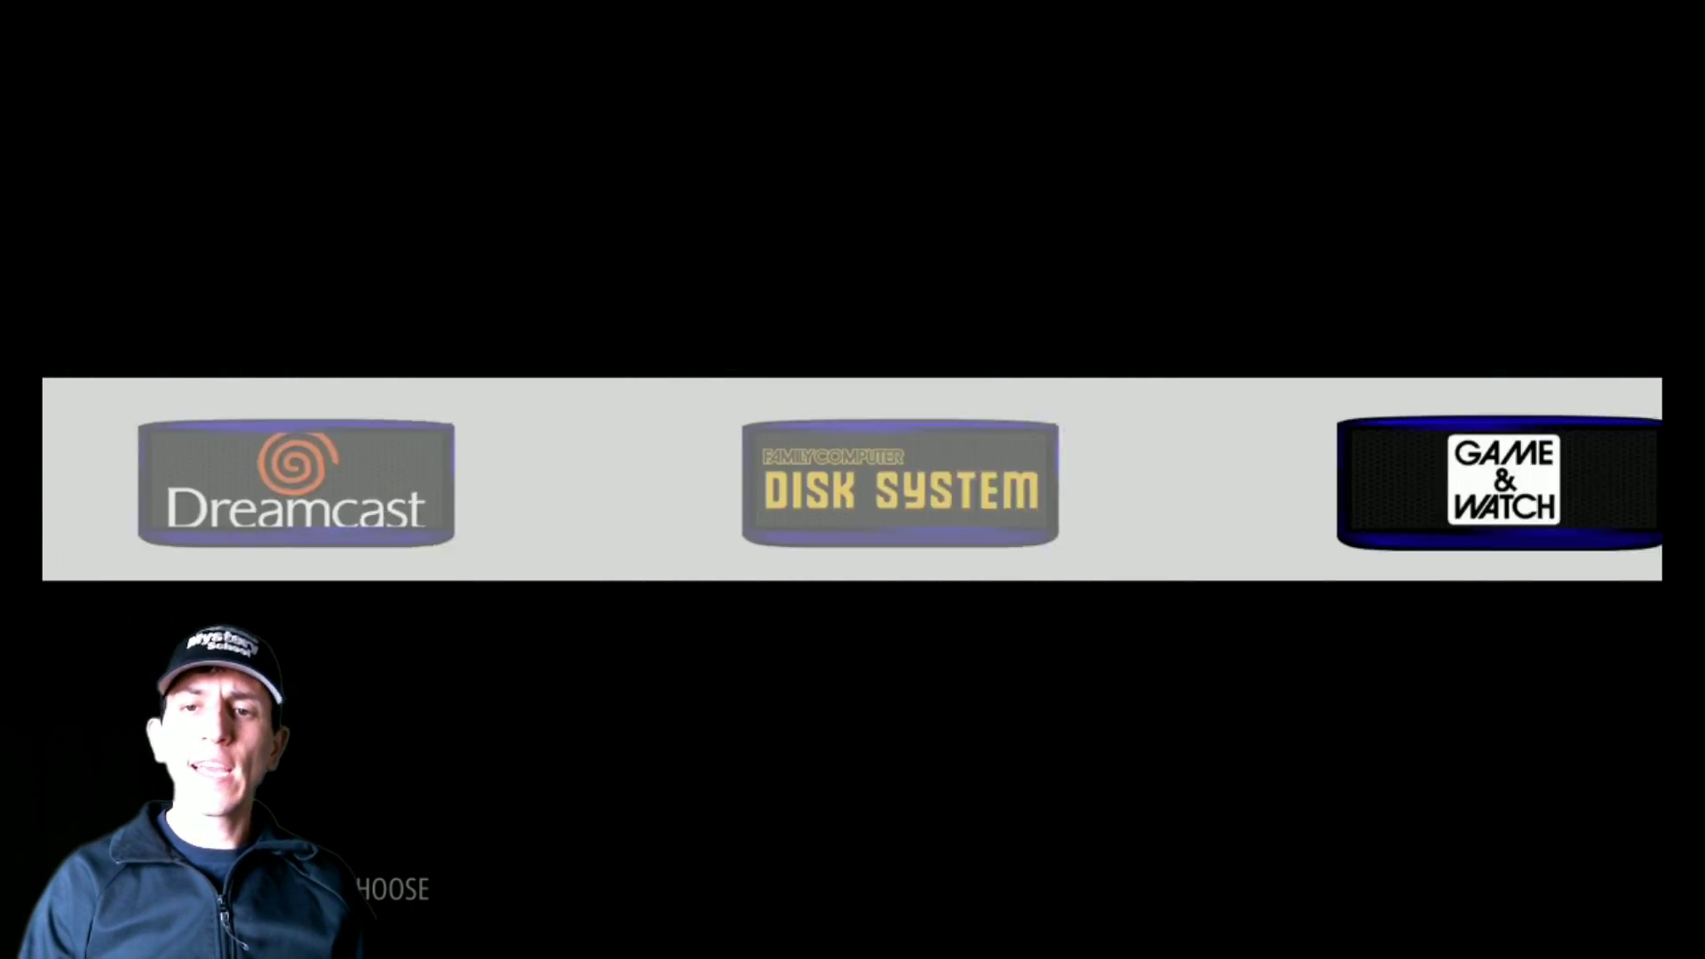
pyautogui.press('Right')
pyautogui.press('Right')
pyautogui.press('Right')
pyautogui.press('Right')
pyautogui.press('Right')
pyautogui.press('Right')
pyautogui.press('Right')
pyautogui.press('Right')
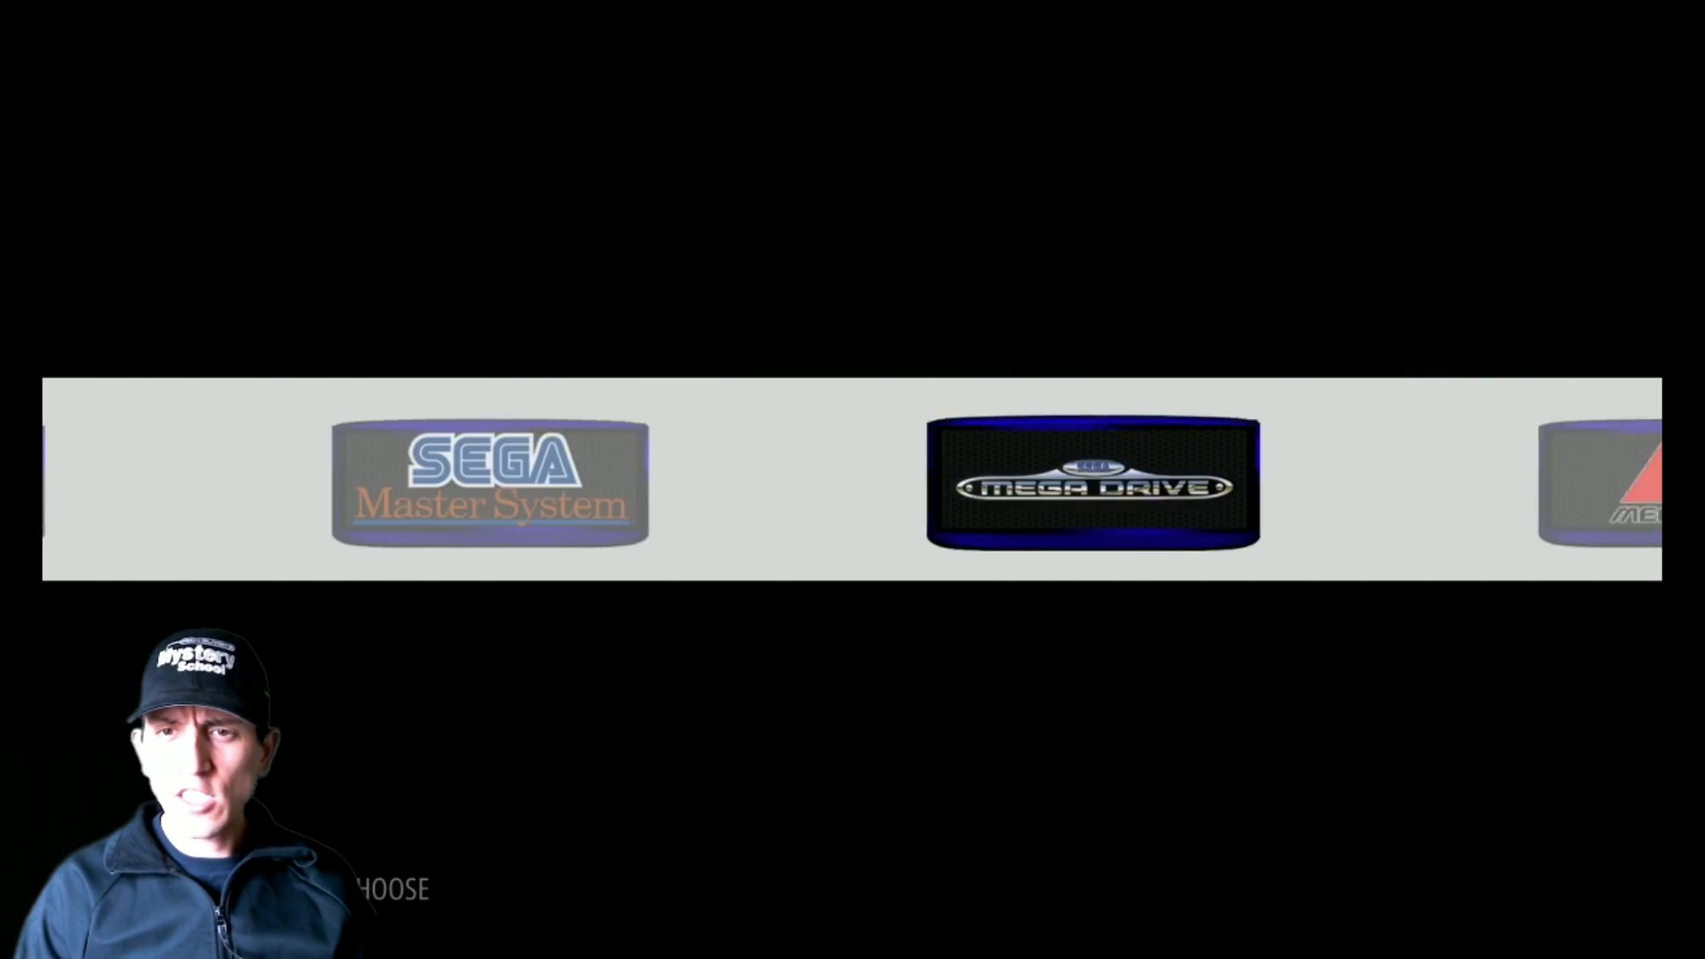
pyautogui.press('Right')
pyautogui.press('Right')
pyautogui.press('Right')
pyautogui.press('Right')
pyautogui.press('Right')
pyautogui.press('Right')
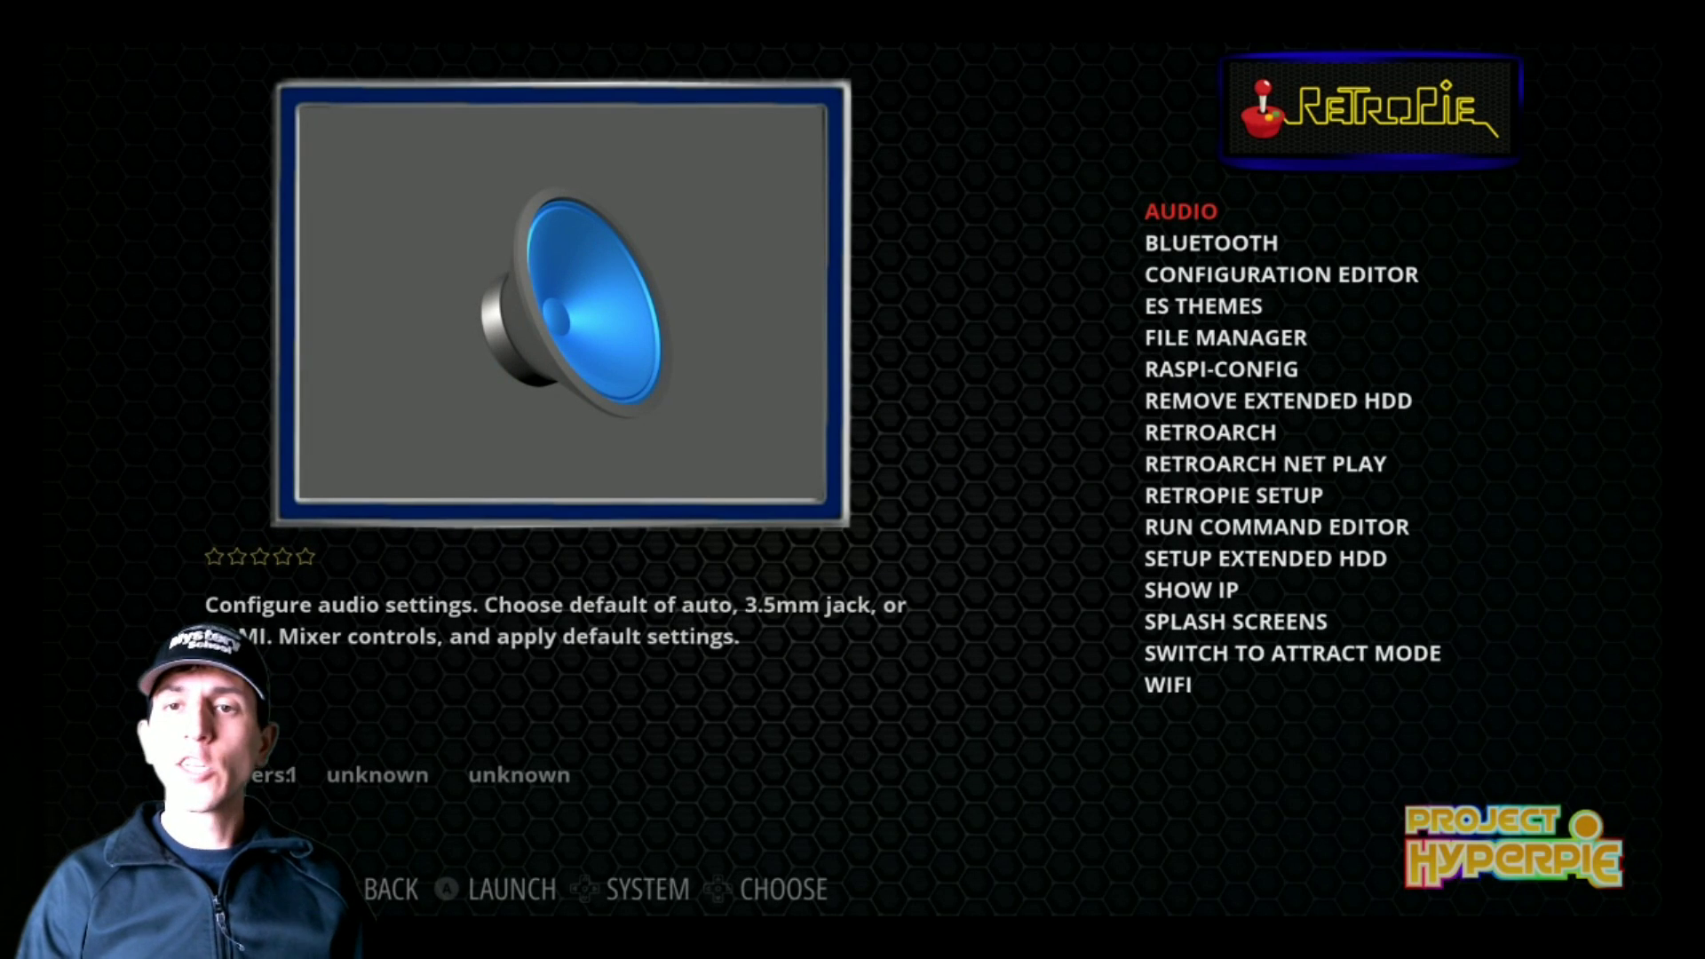
# Go through the RetroPie configuration tools, including ES Themes, File Manager and Raspi-Config, and launch RetroPie Setup
pyautogui.press('Down')
pyautogui.press('Down')
pyautogui.press('Down')
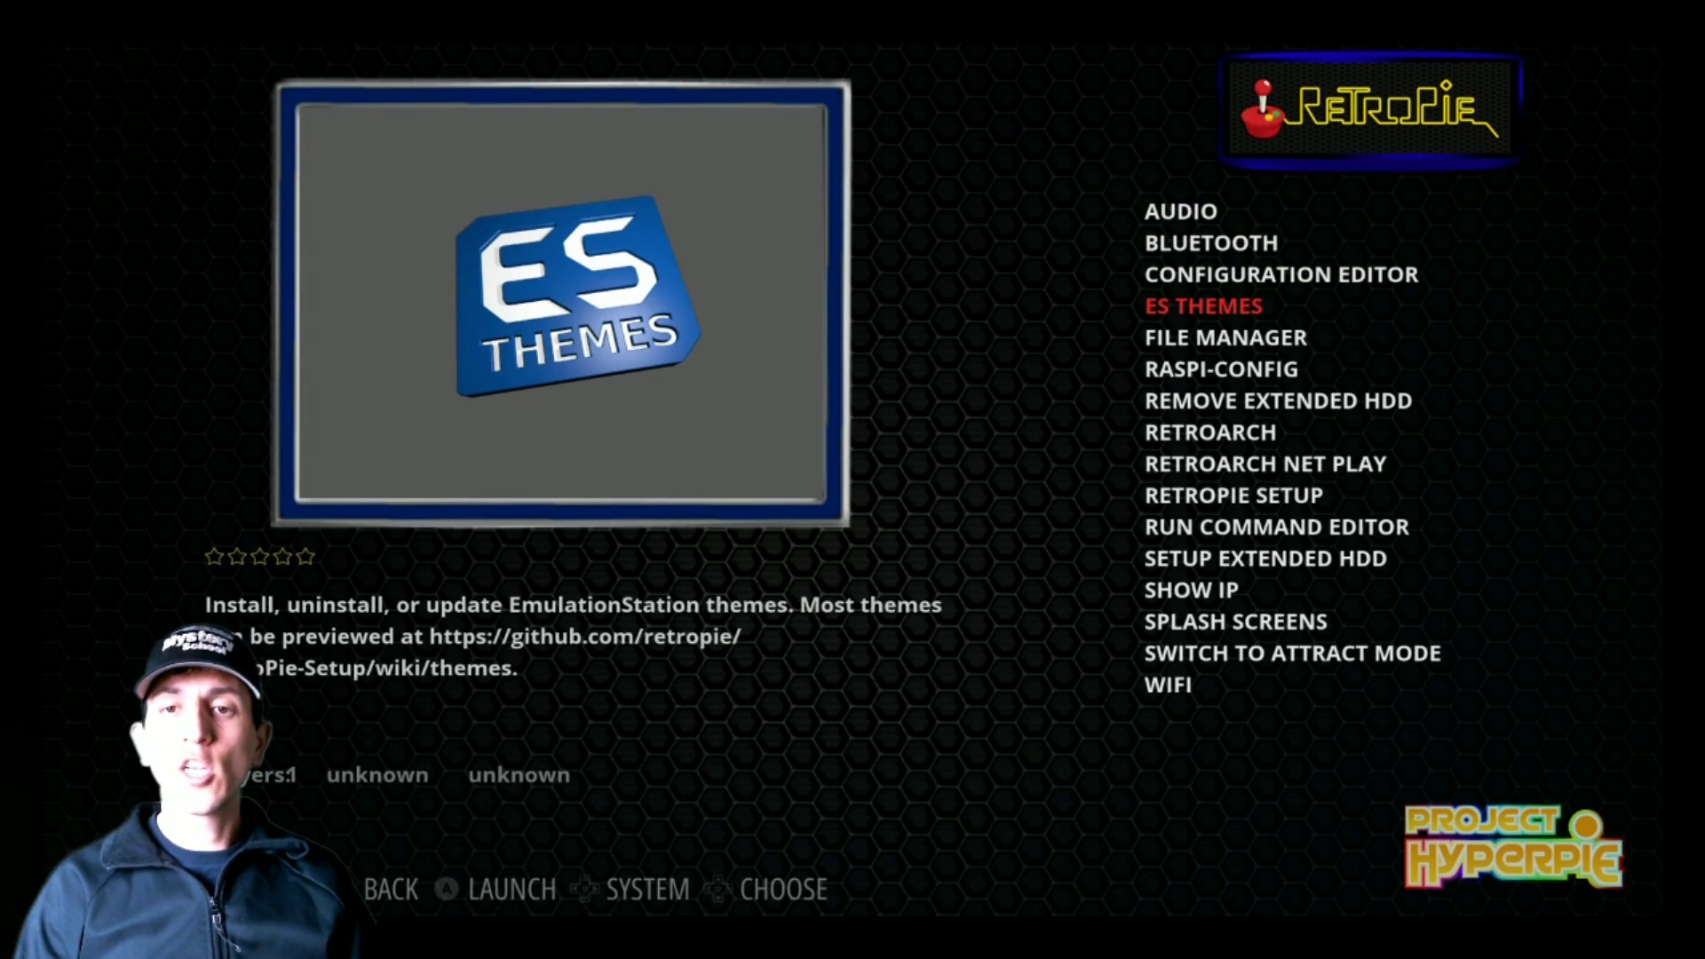
pyautogui.press('Down')
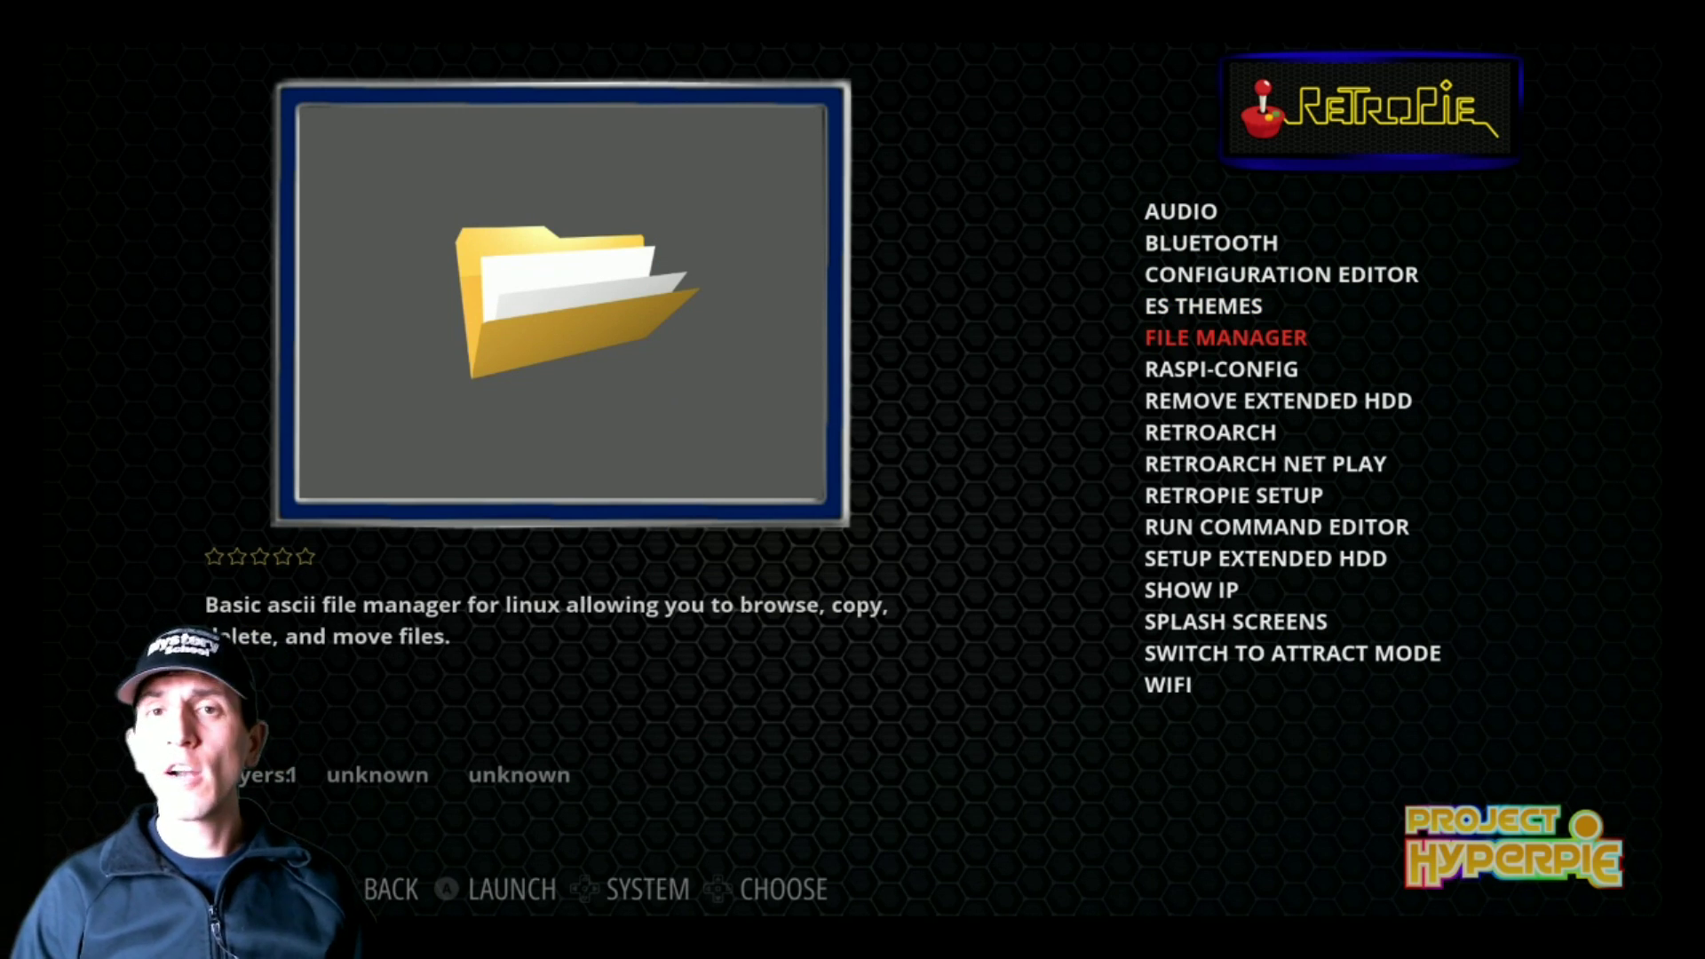
pyautogui.press('Down')
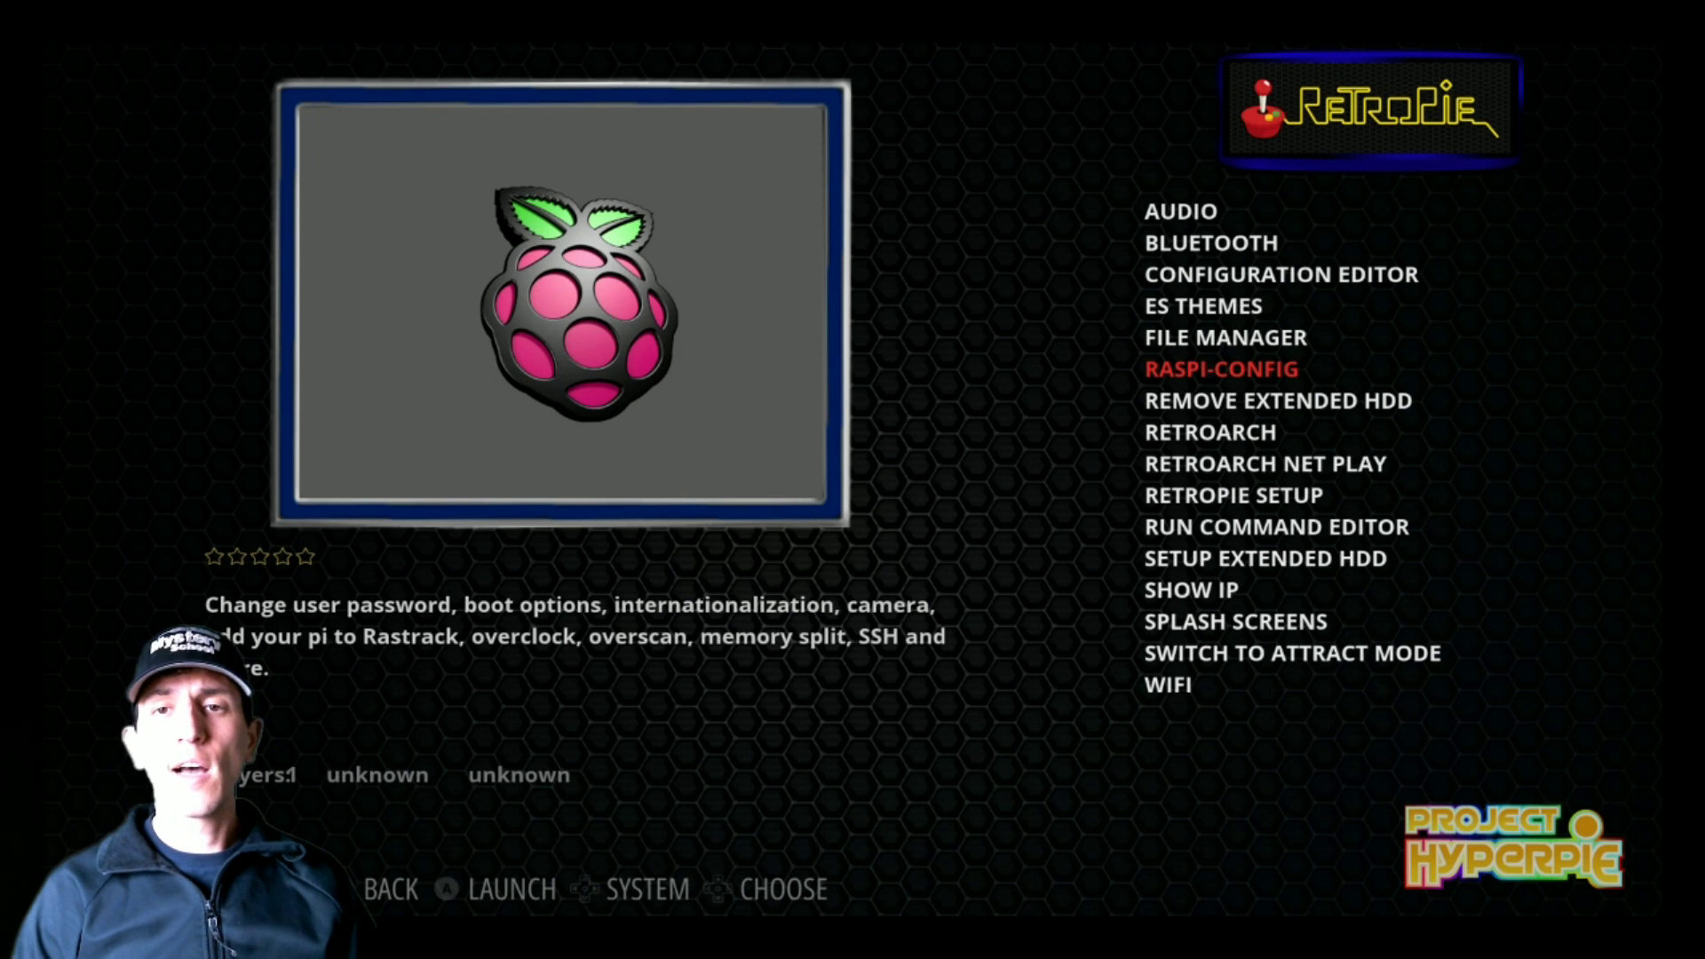
pyautogui.press('Down')
pyautogui.press('Down')
pyautogui.press('Down')
pyautogui.press('Down')
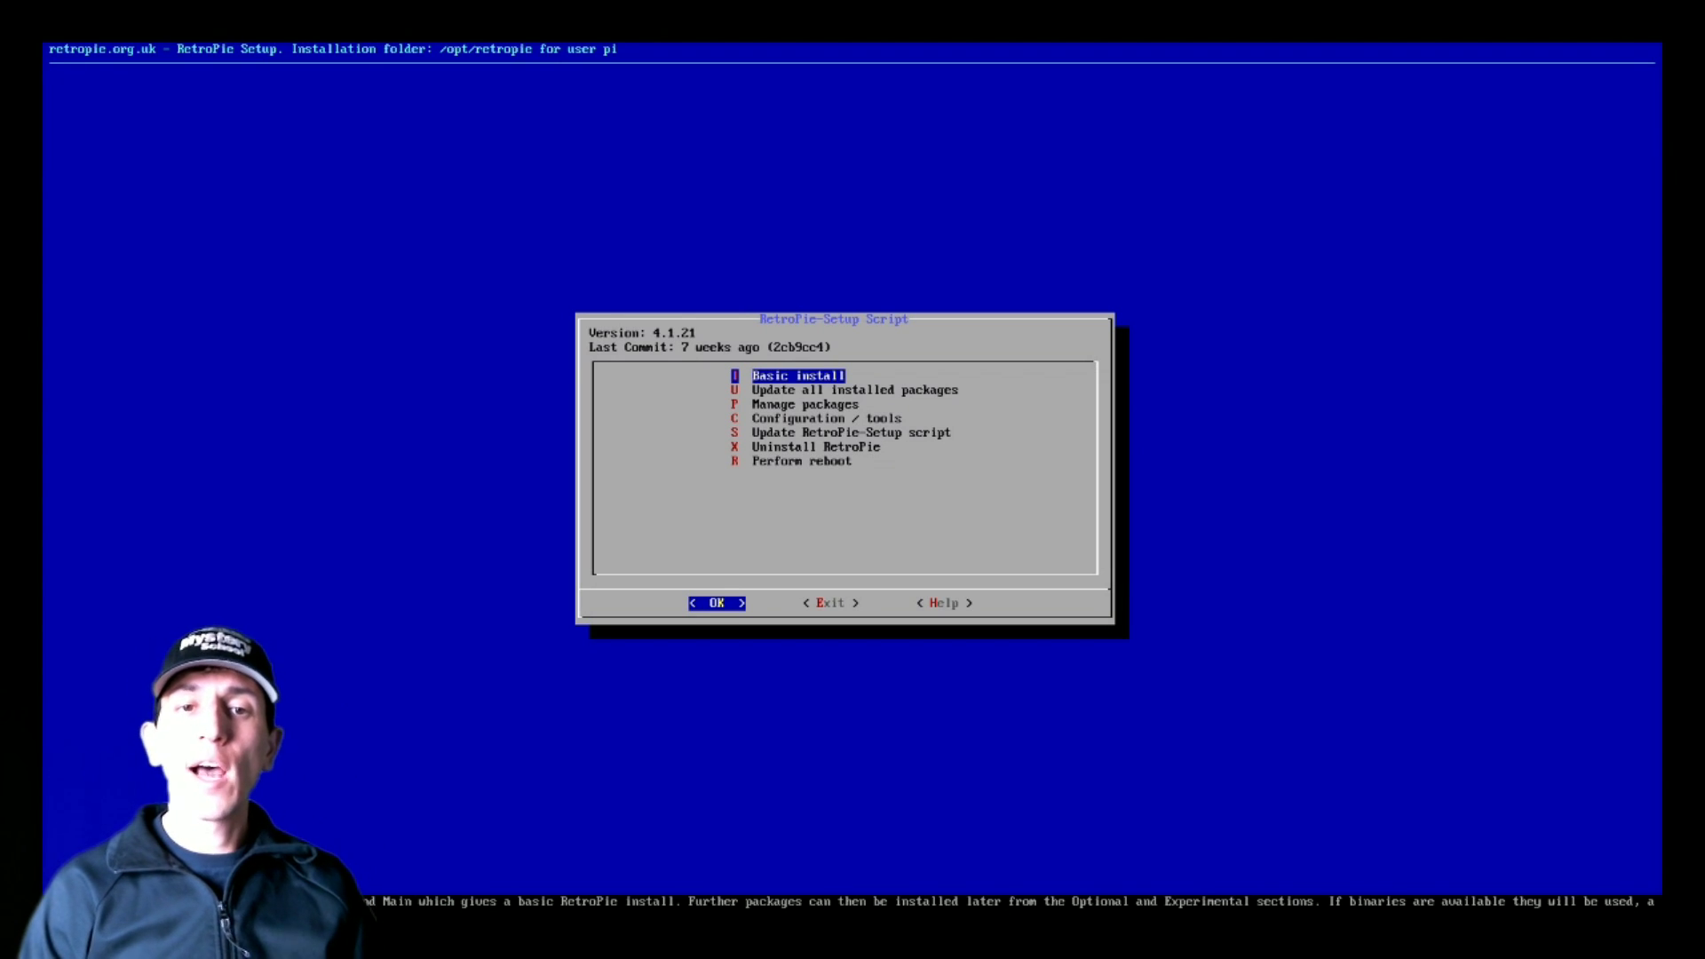
# Go through the RetroPie-Setup options, including updating all installed packages and managing packages, and open Configuration / tools
pyautogui.press('Down')
pyautogui.press('Down')
pyautogui.press('Down')
pyautogui.press('Down')
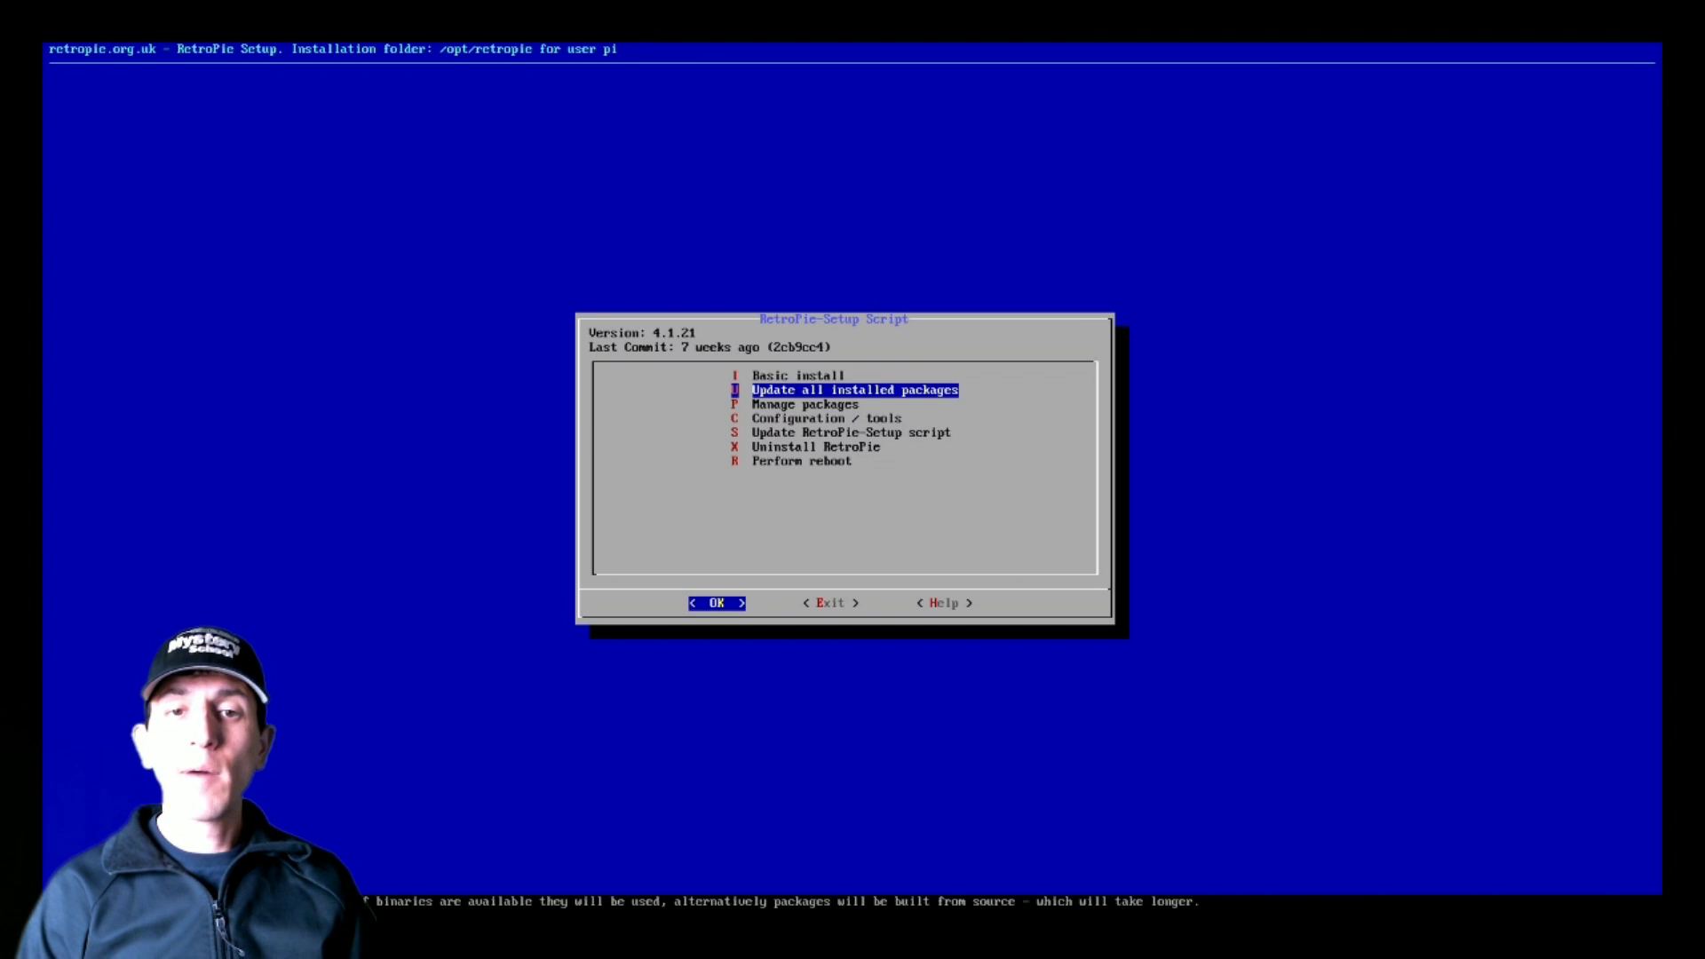
pyautogui.press('Up')
pyautogui.press('Up')
pyautogui.press('Up')
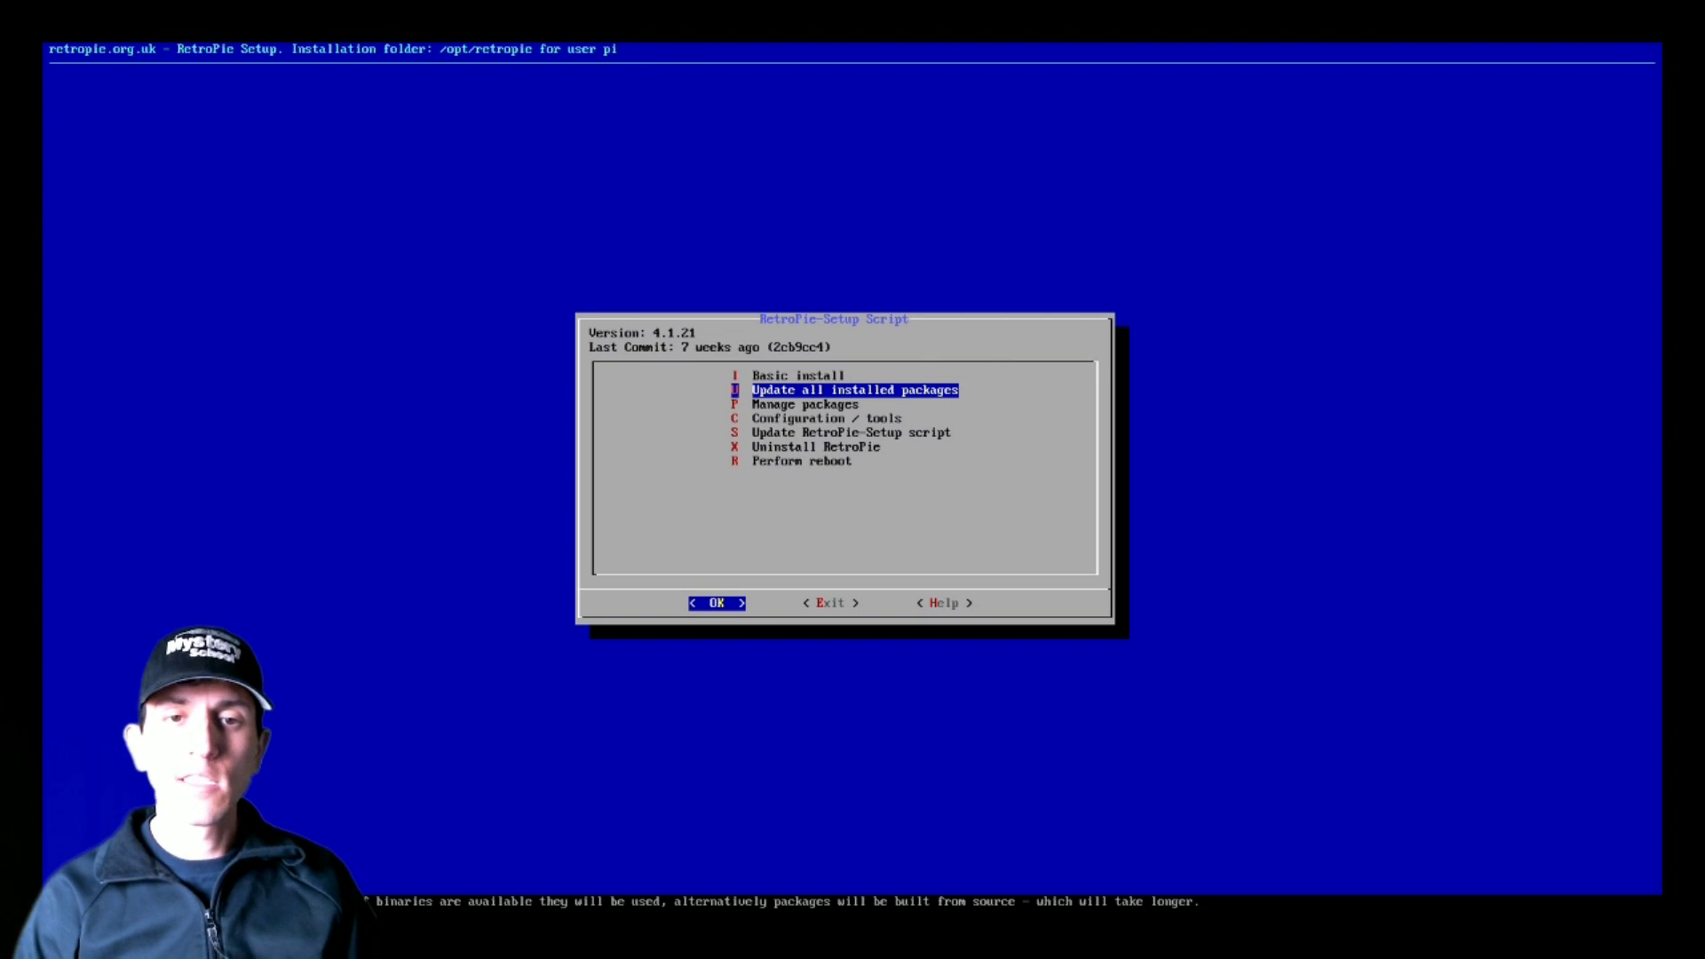
pyautogui.press('Down')
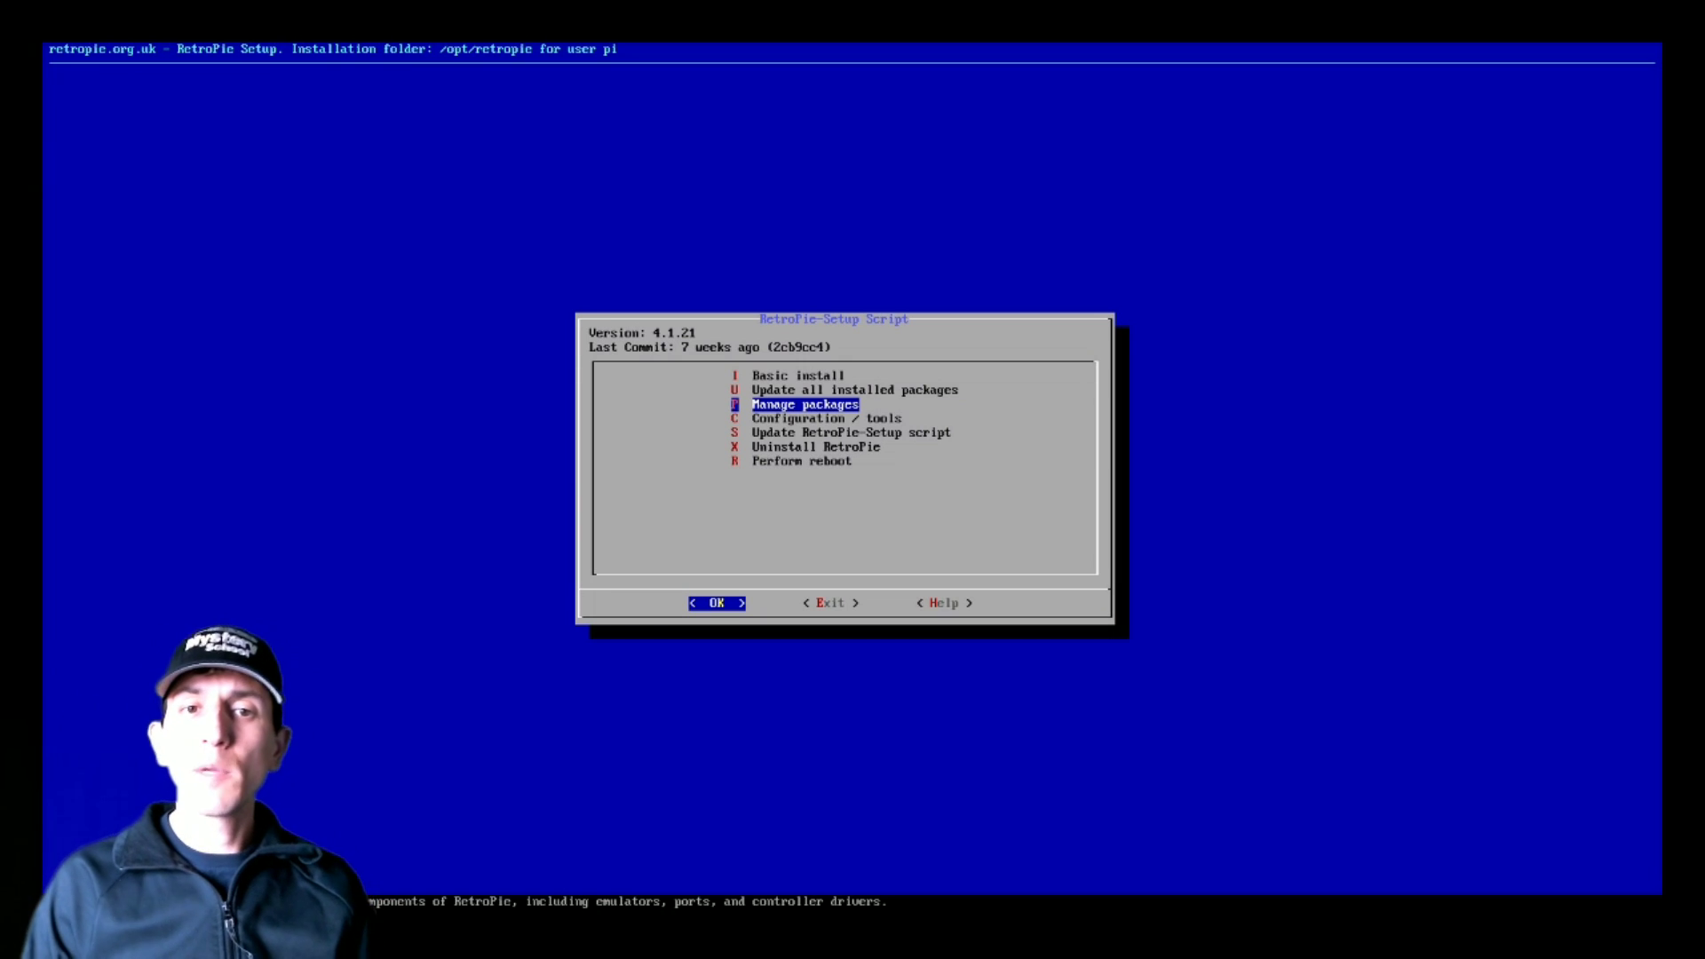
pyautogui.press('Down')
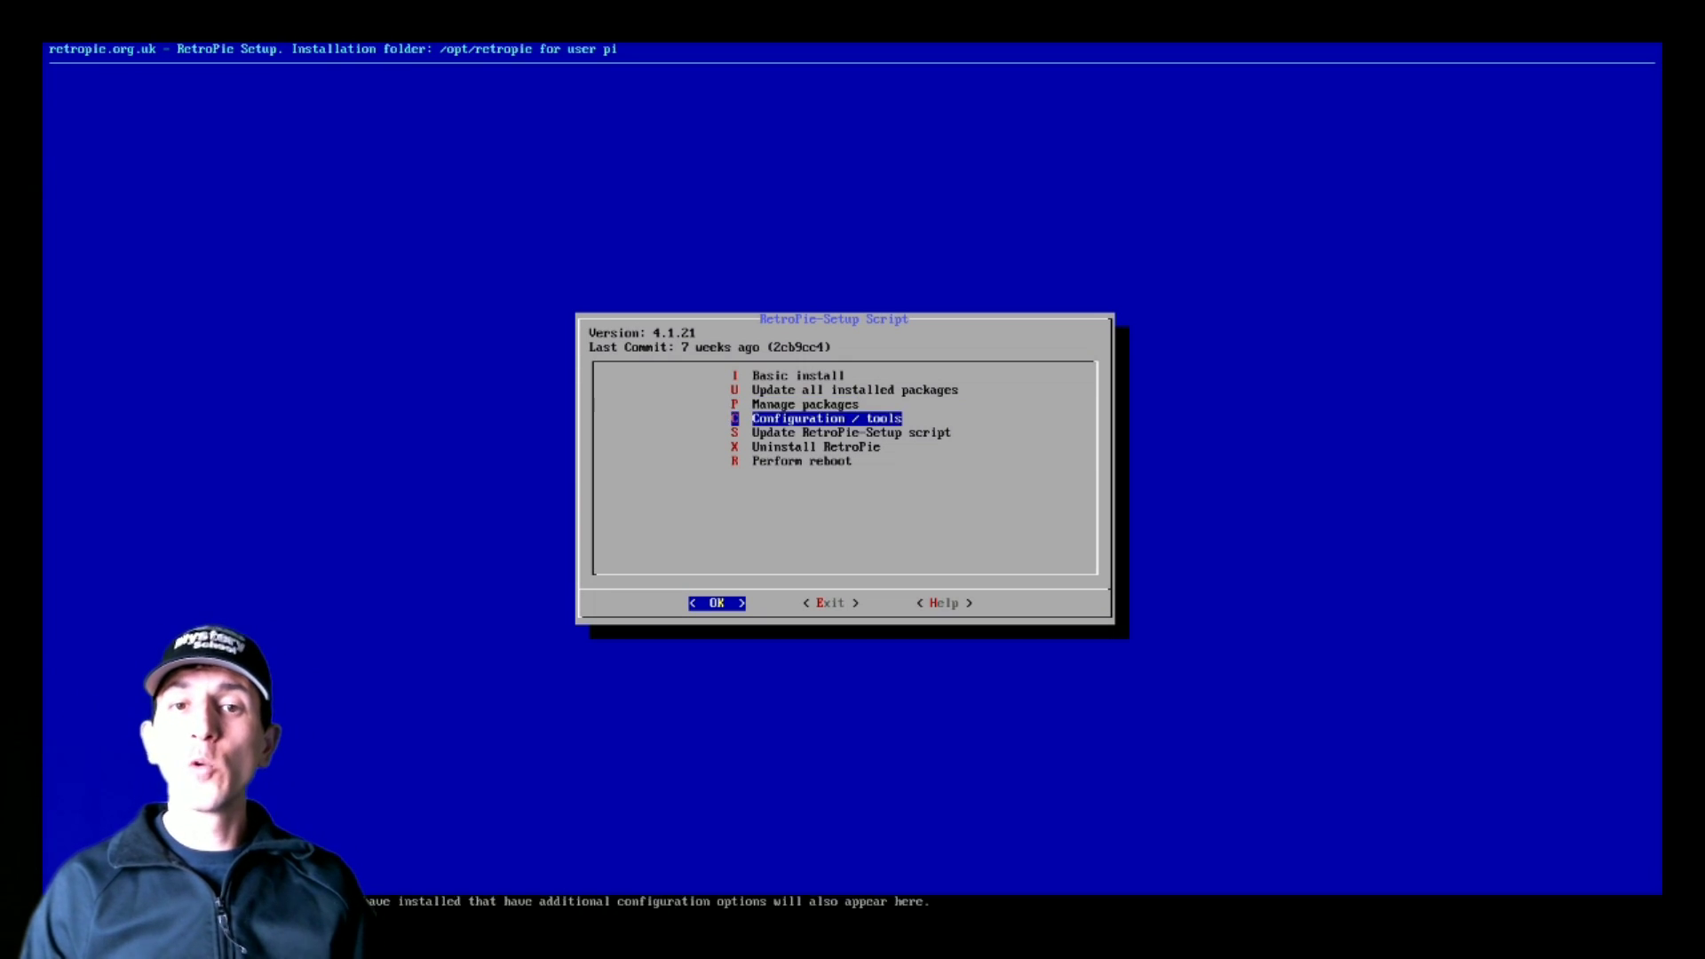
pyautogui.press('Right')
pyautogui.press('Left')
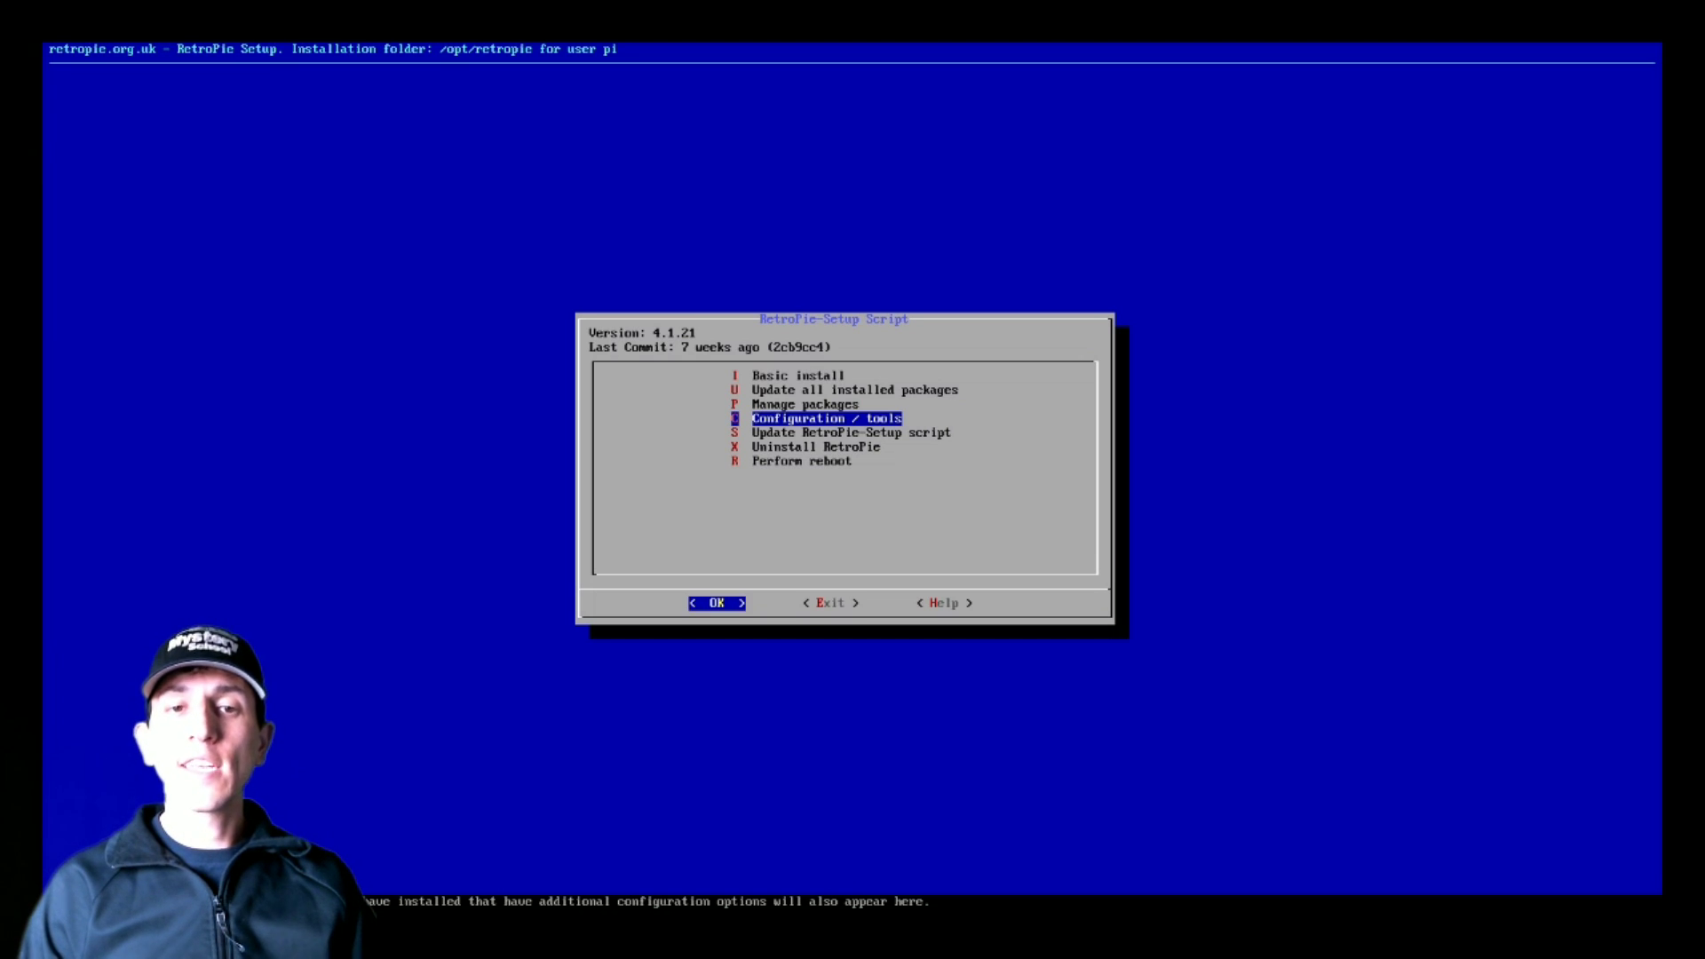
pyautogui.press('Return')
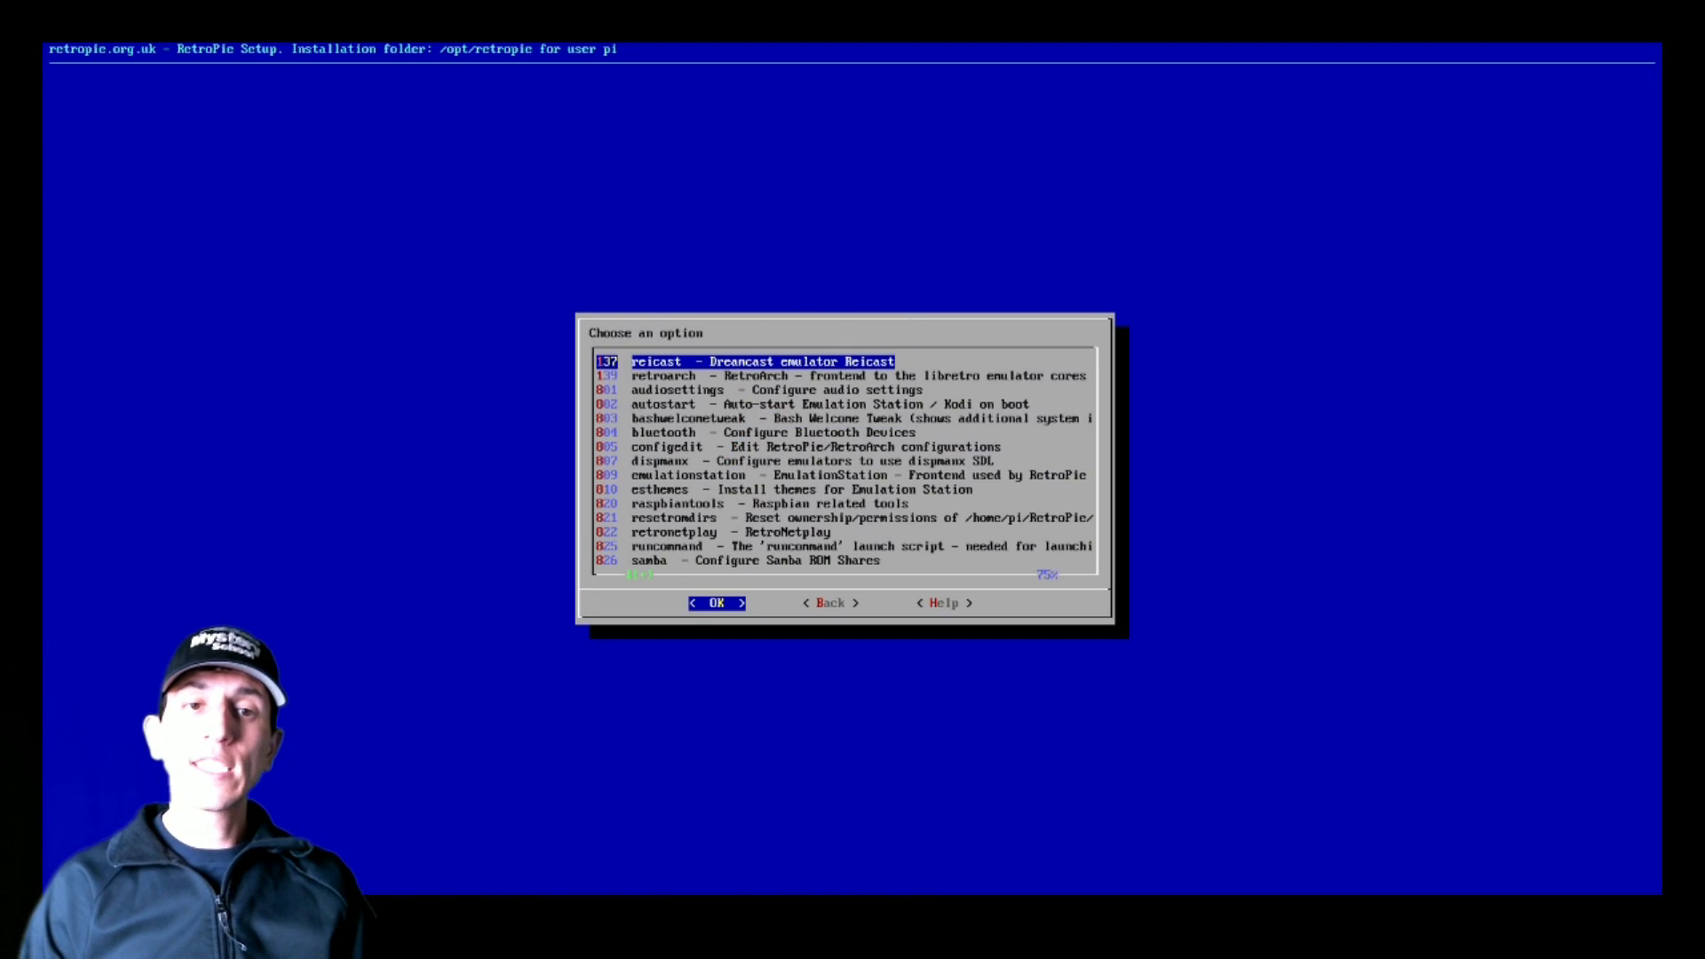
# Look through the configuration tools from retroarch past audiosettings, bluetooth and configedit to emulationstation
pyautogui.press('Down')
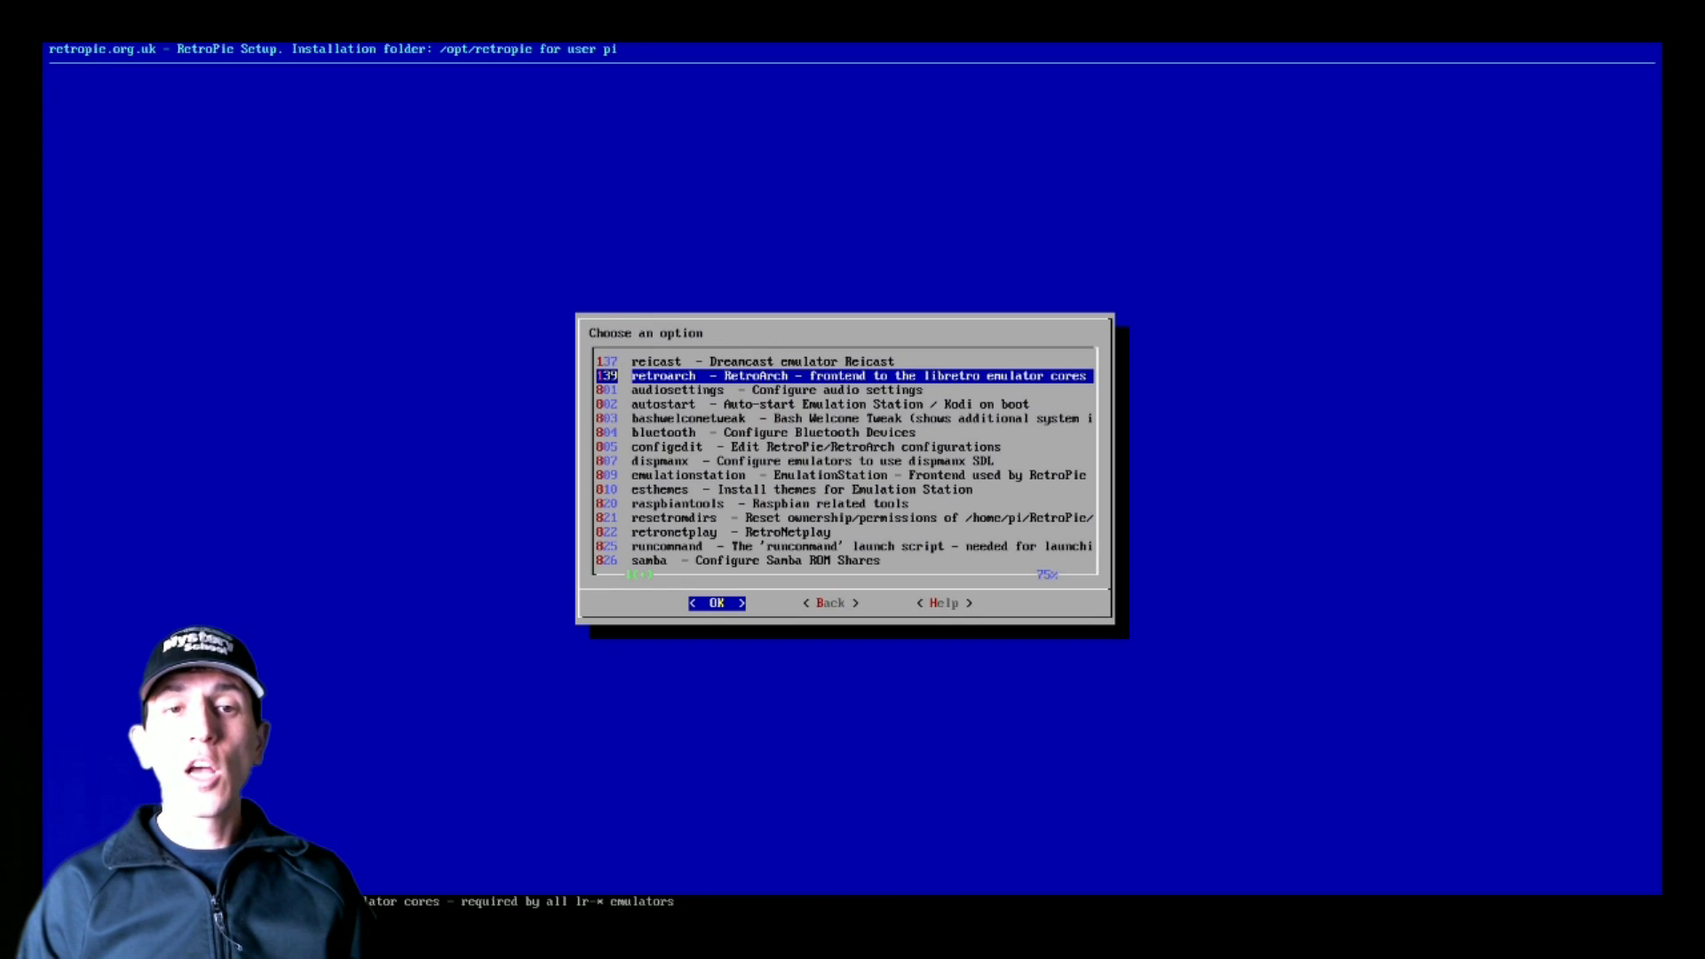
pyautogui.press('Down')
pyautogui.press('Down')
pyautogui.press('Down')
pyautogui.press('Down')
pyautogui.press('Down')
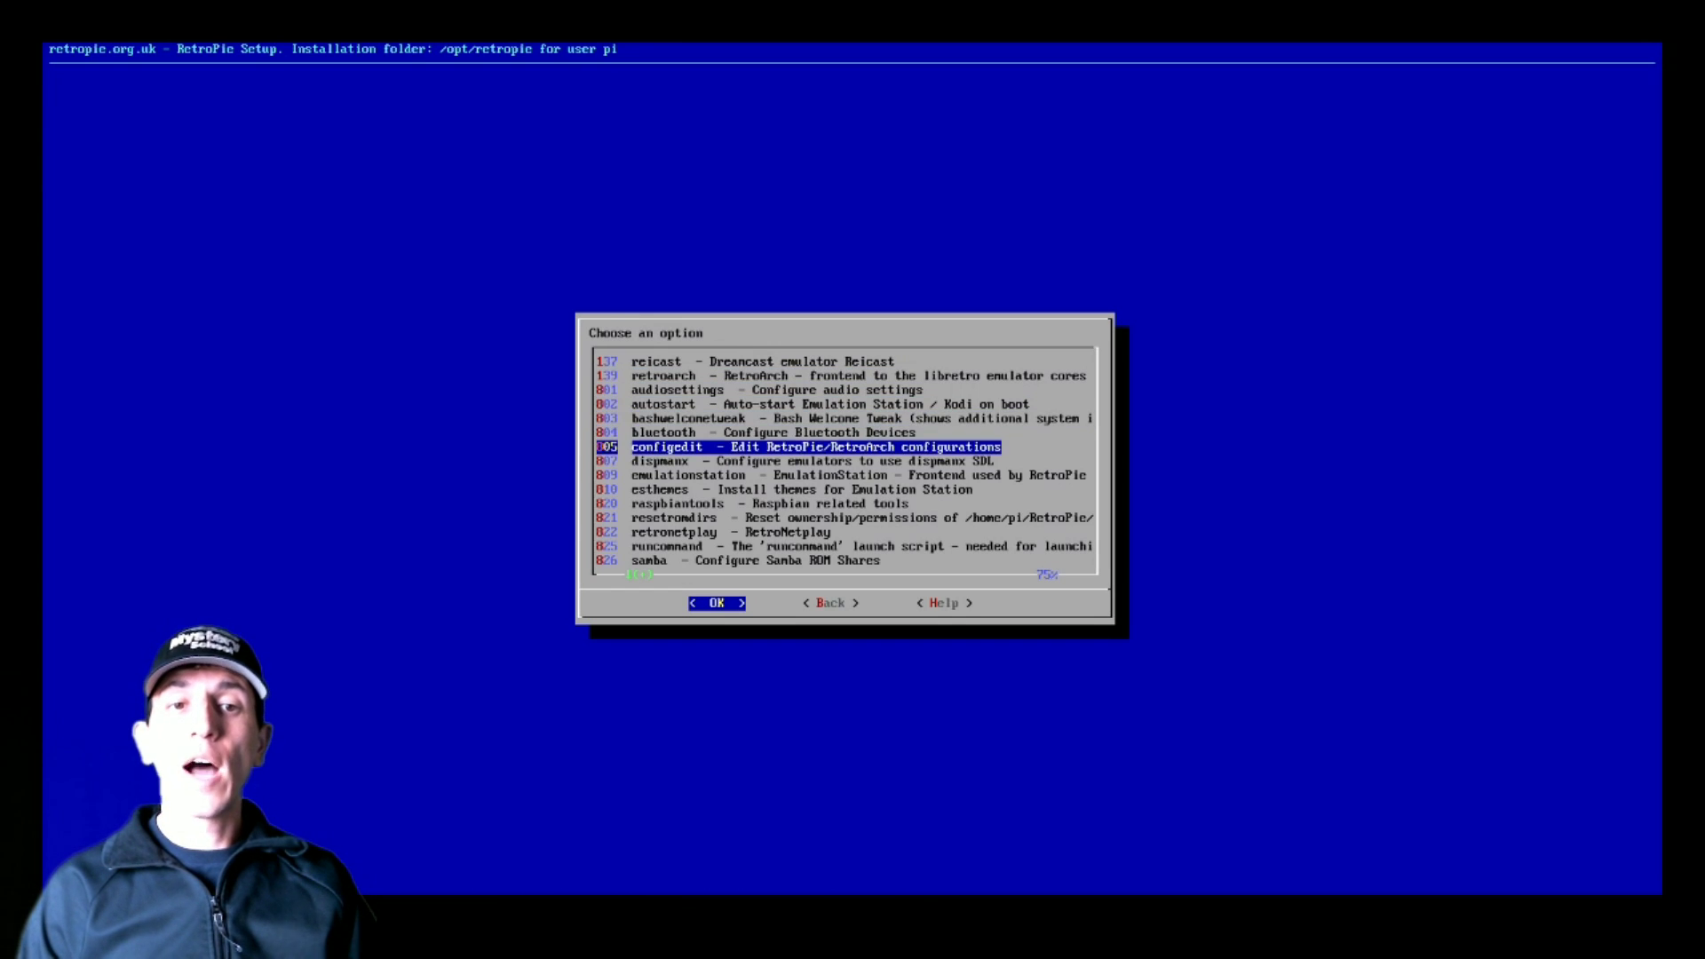
pyautogui.press('Down')
pyautogui.press('Down')
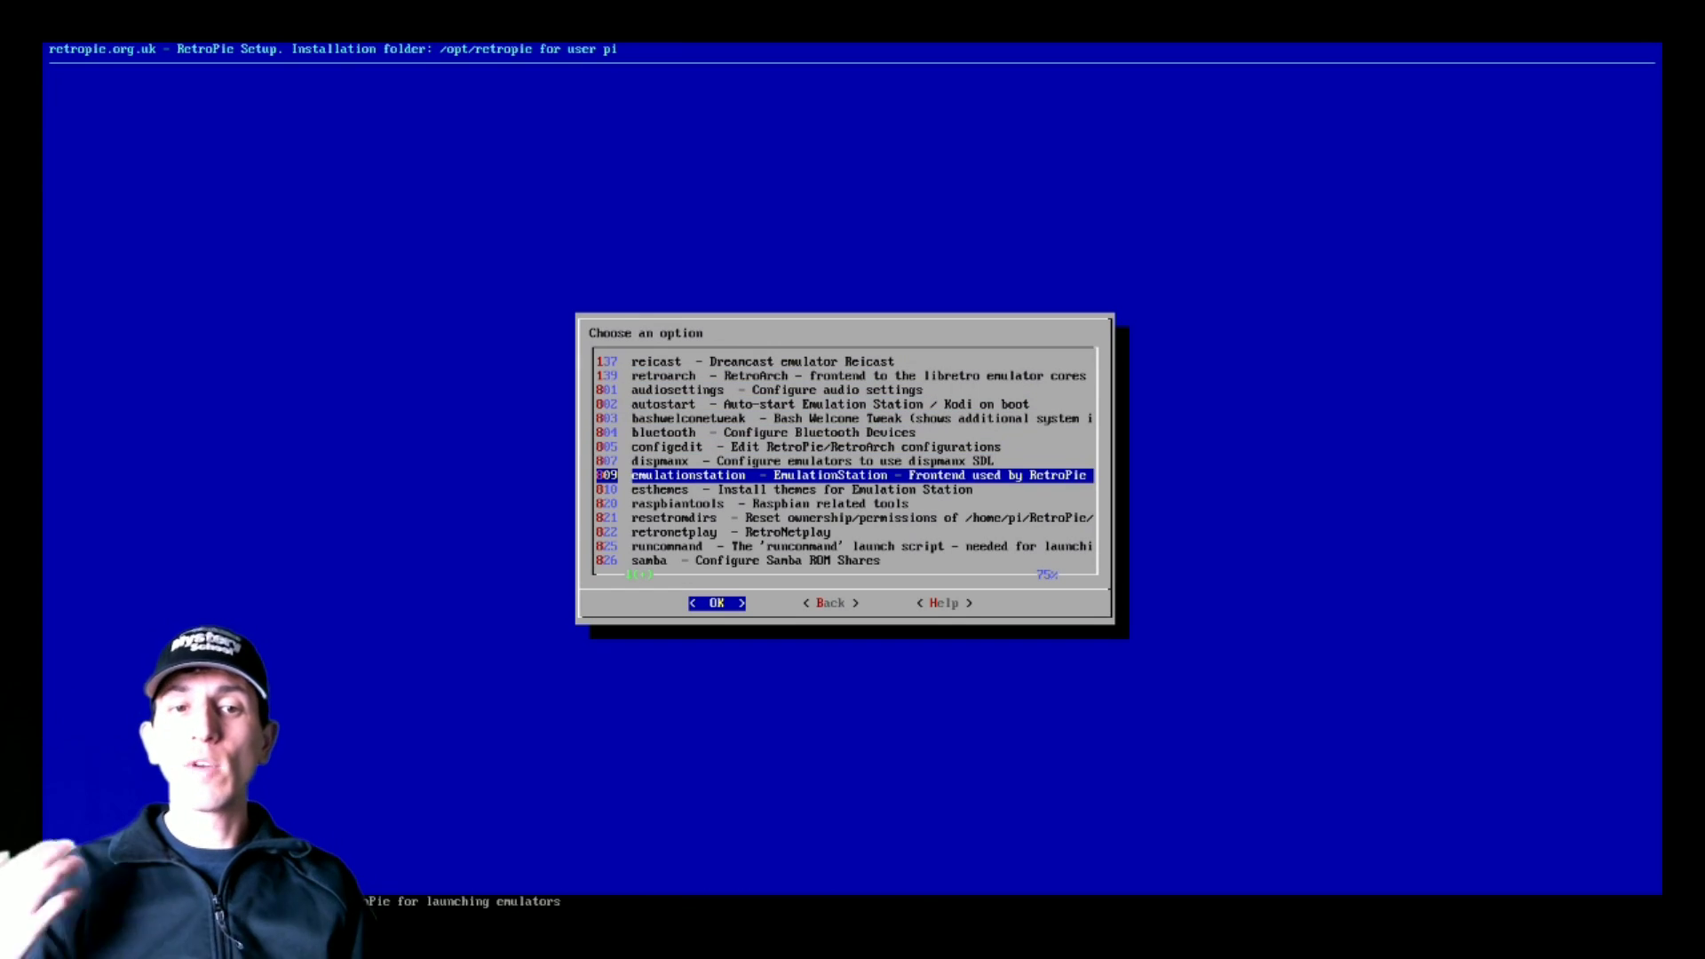
# Look through the remaining configuration tools from esthemes to wikiview and go back to the main setup options
pyautogui.press('Down')
pyautogui.press('Down')
pyautogui.press('Down')
pyautogui.press('Down')
pyautogui.press('Down')
pyautogui.press('Down')
pyautogui.press('Down')
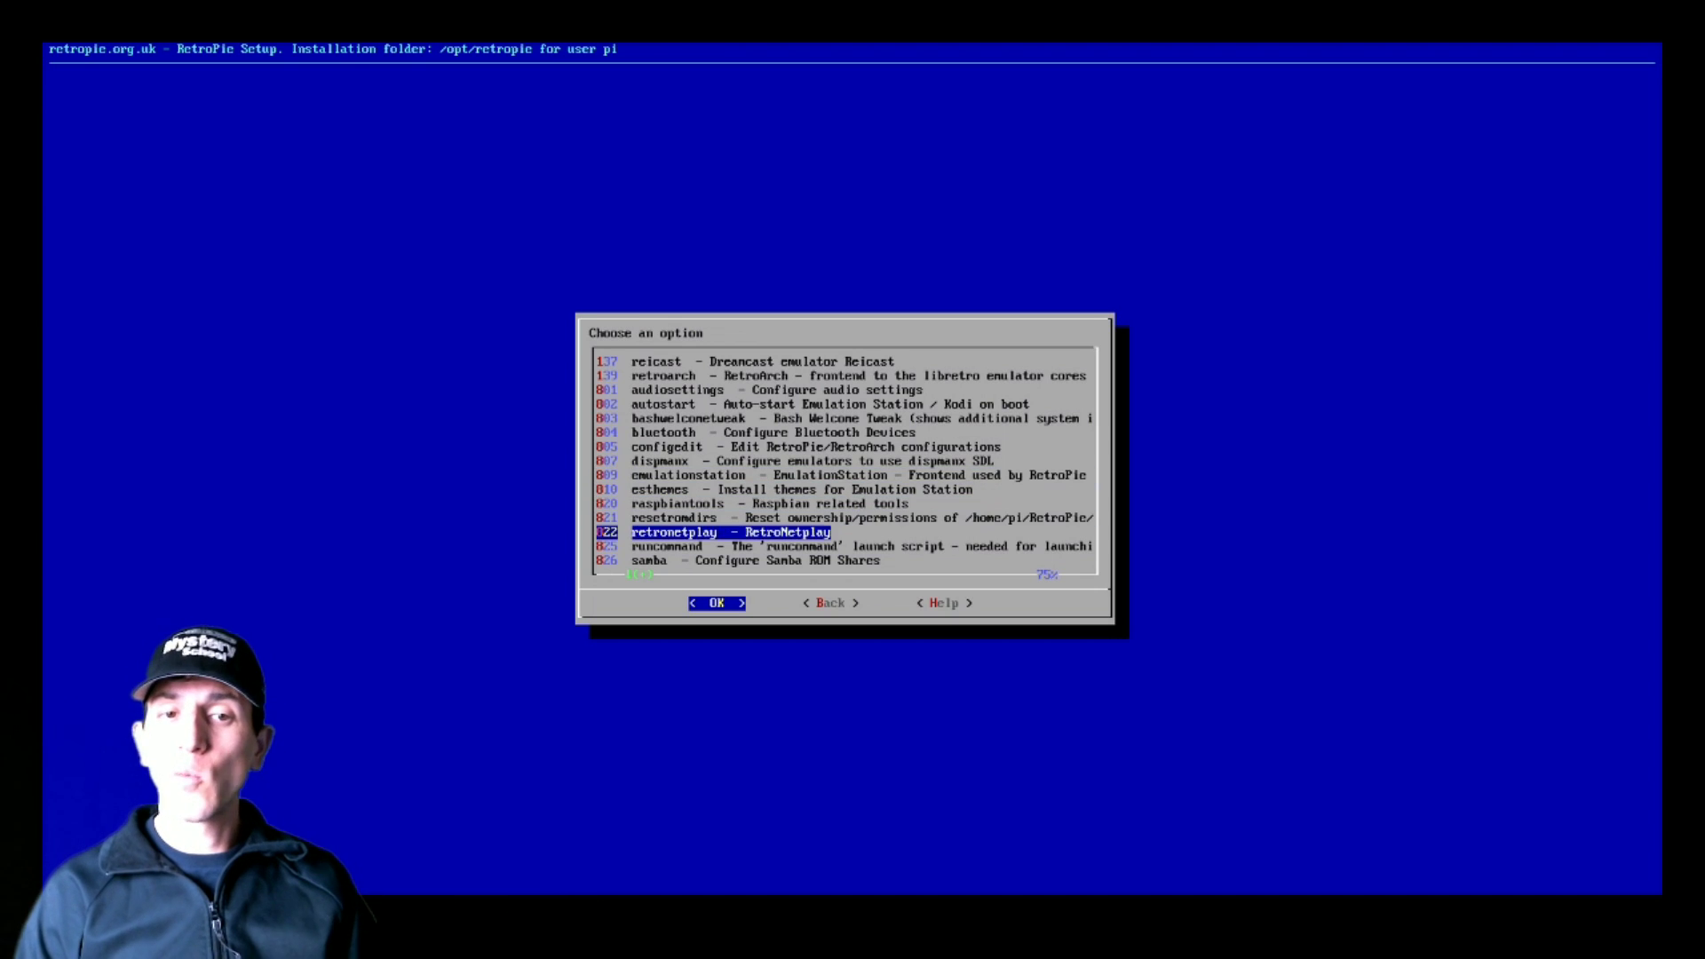
pyautogui.press('Down')
pyautogui.press('Down')
pyautogui.press('Down')
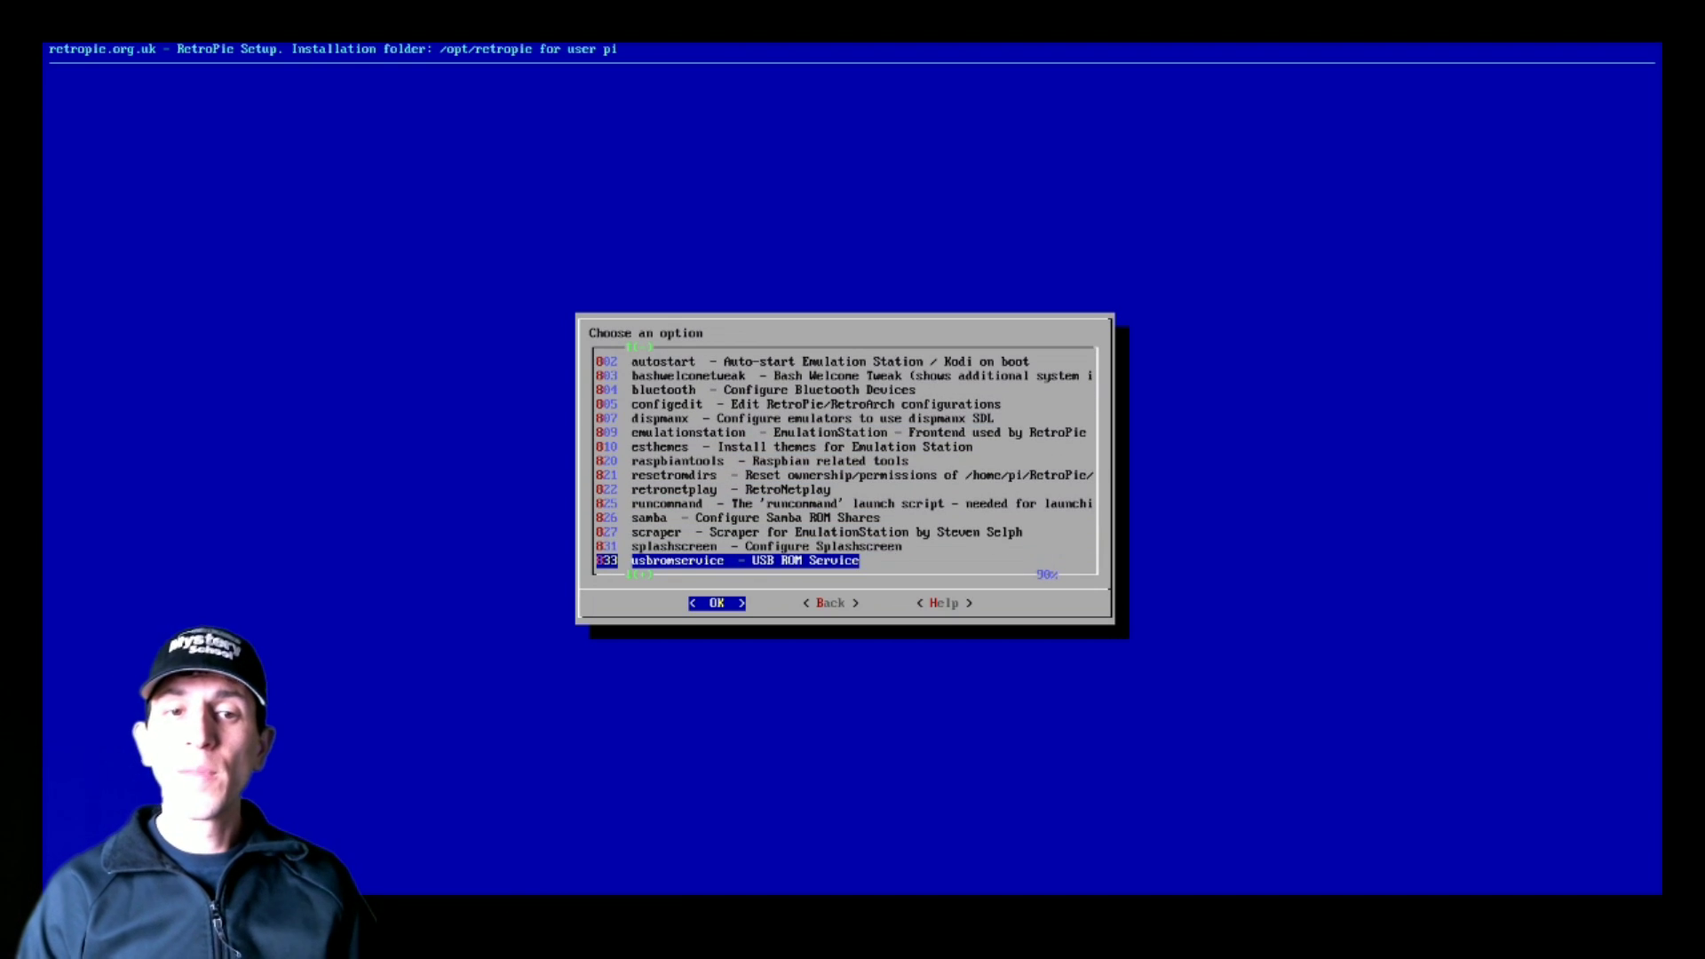
pyautogui.press('Down')
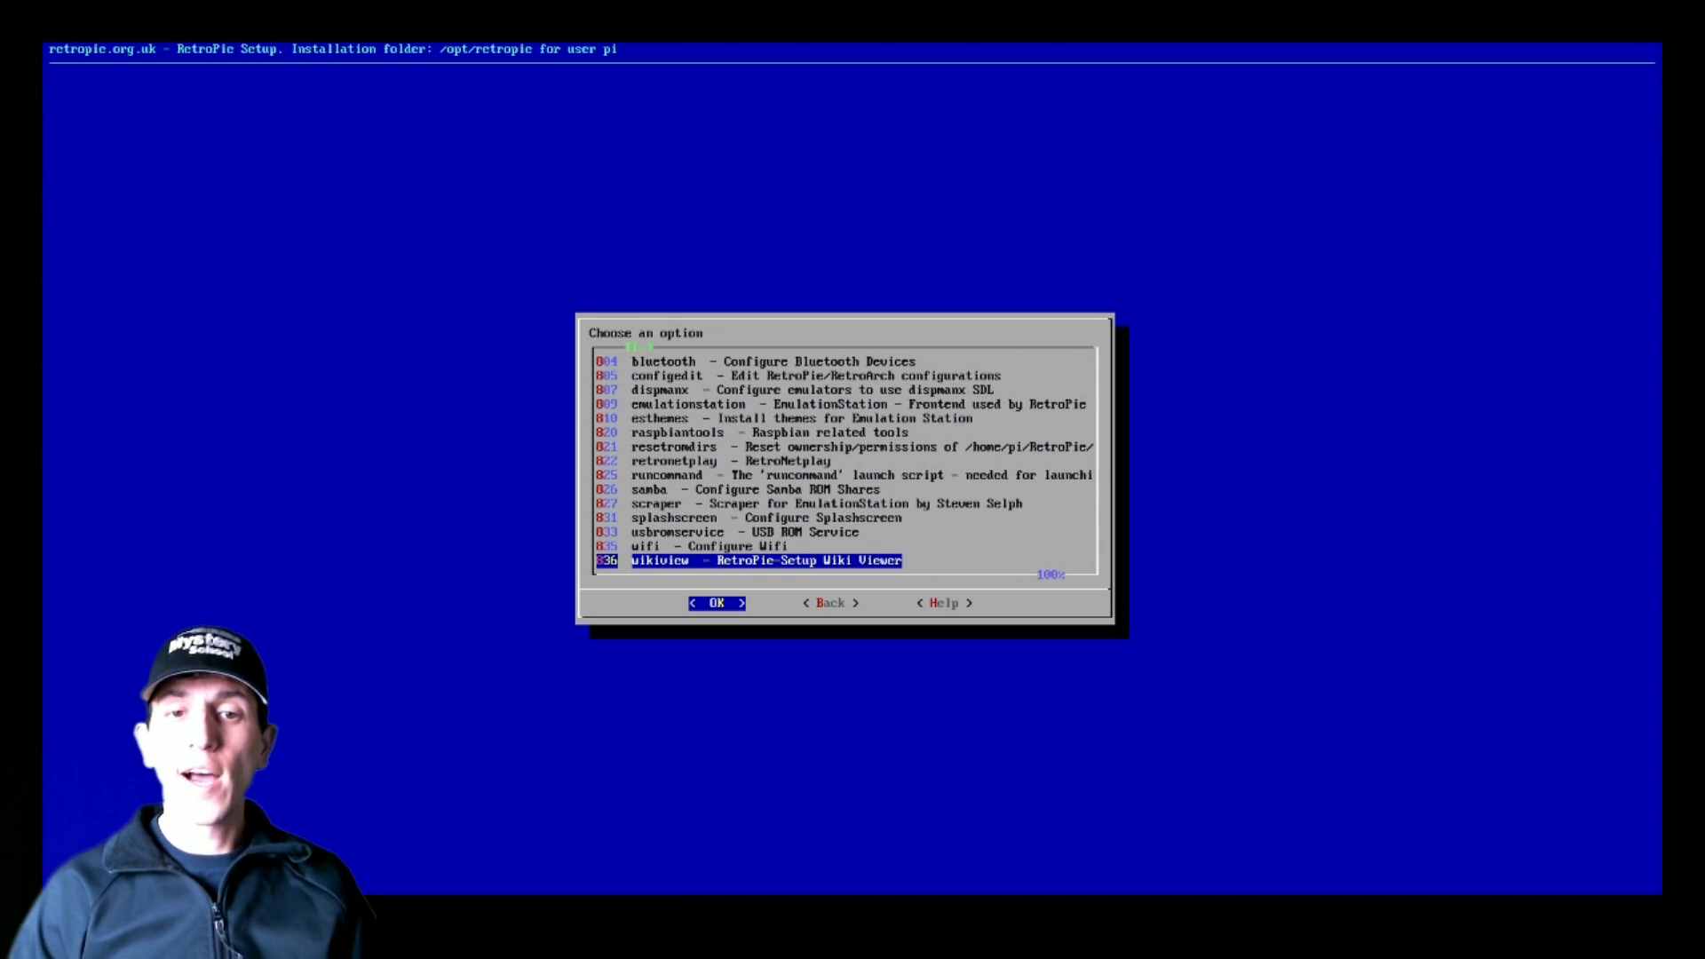
pyautogui.press('Right')
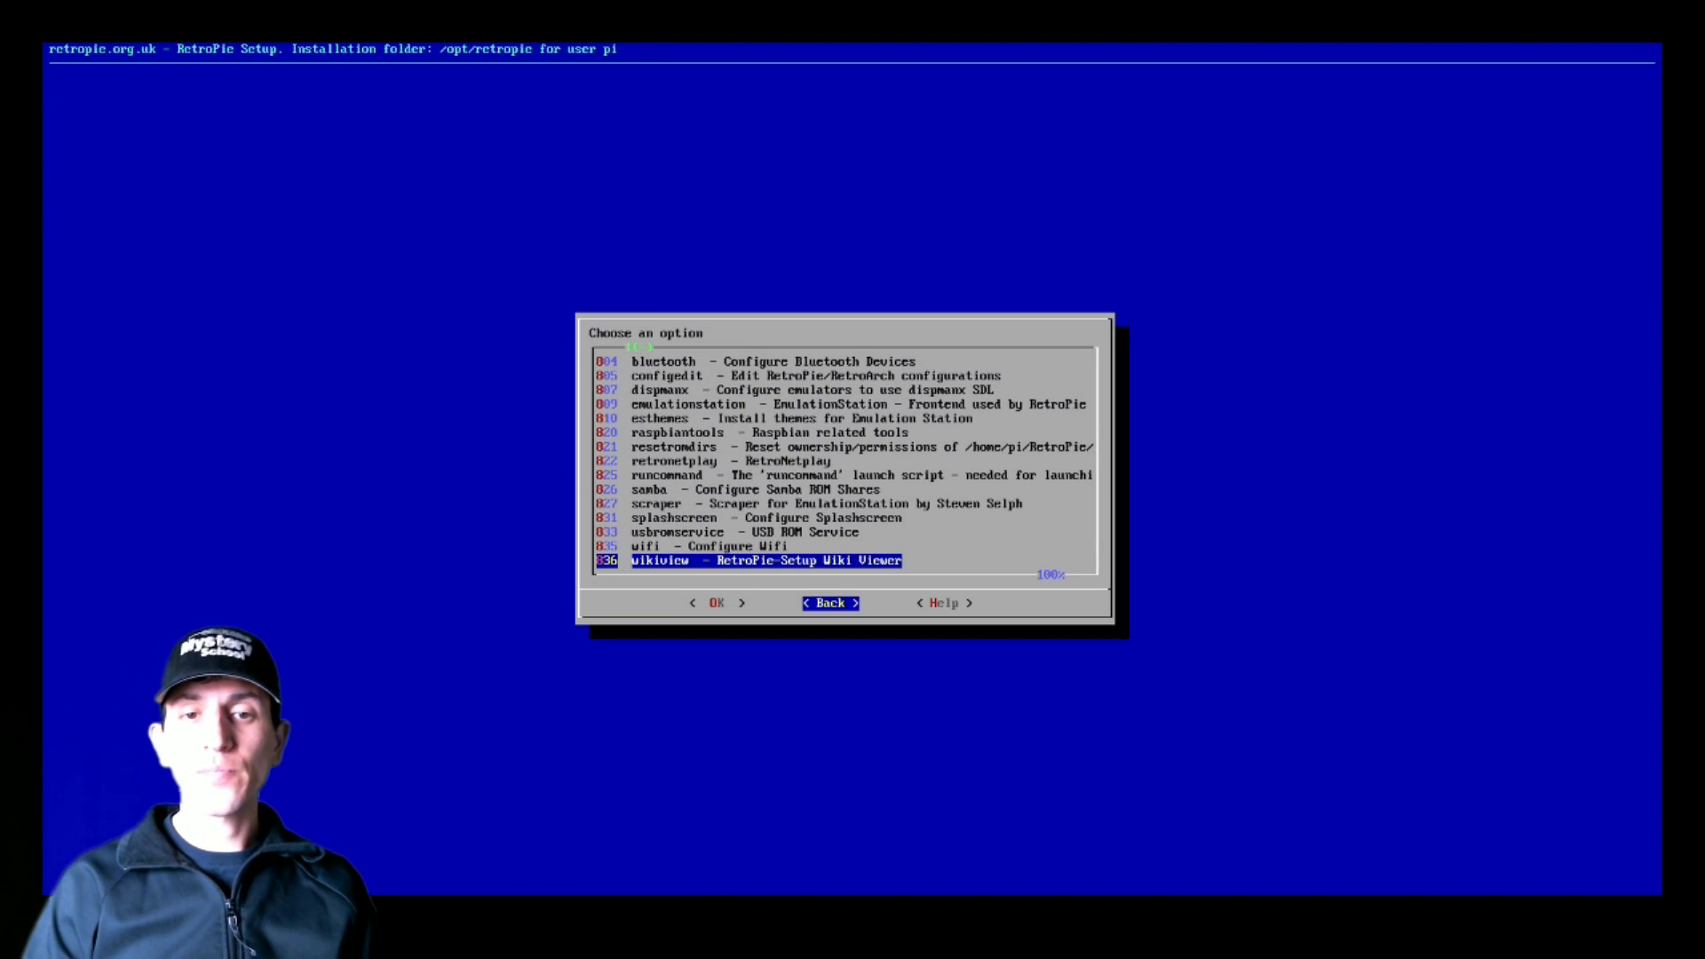
pyautogui.press('Right')
pyautogui.press('Left')
pyautogui.press('Return')
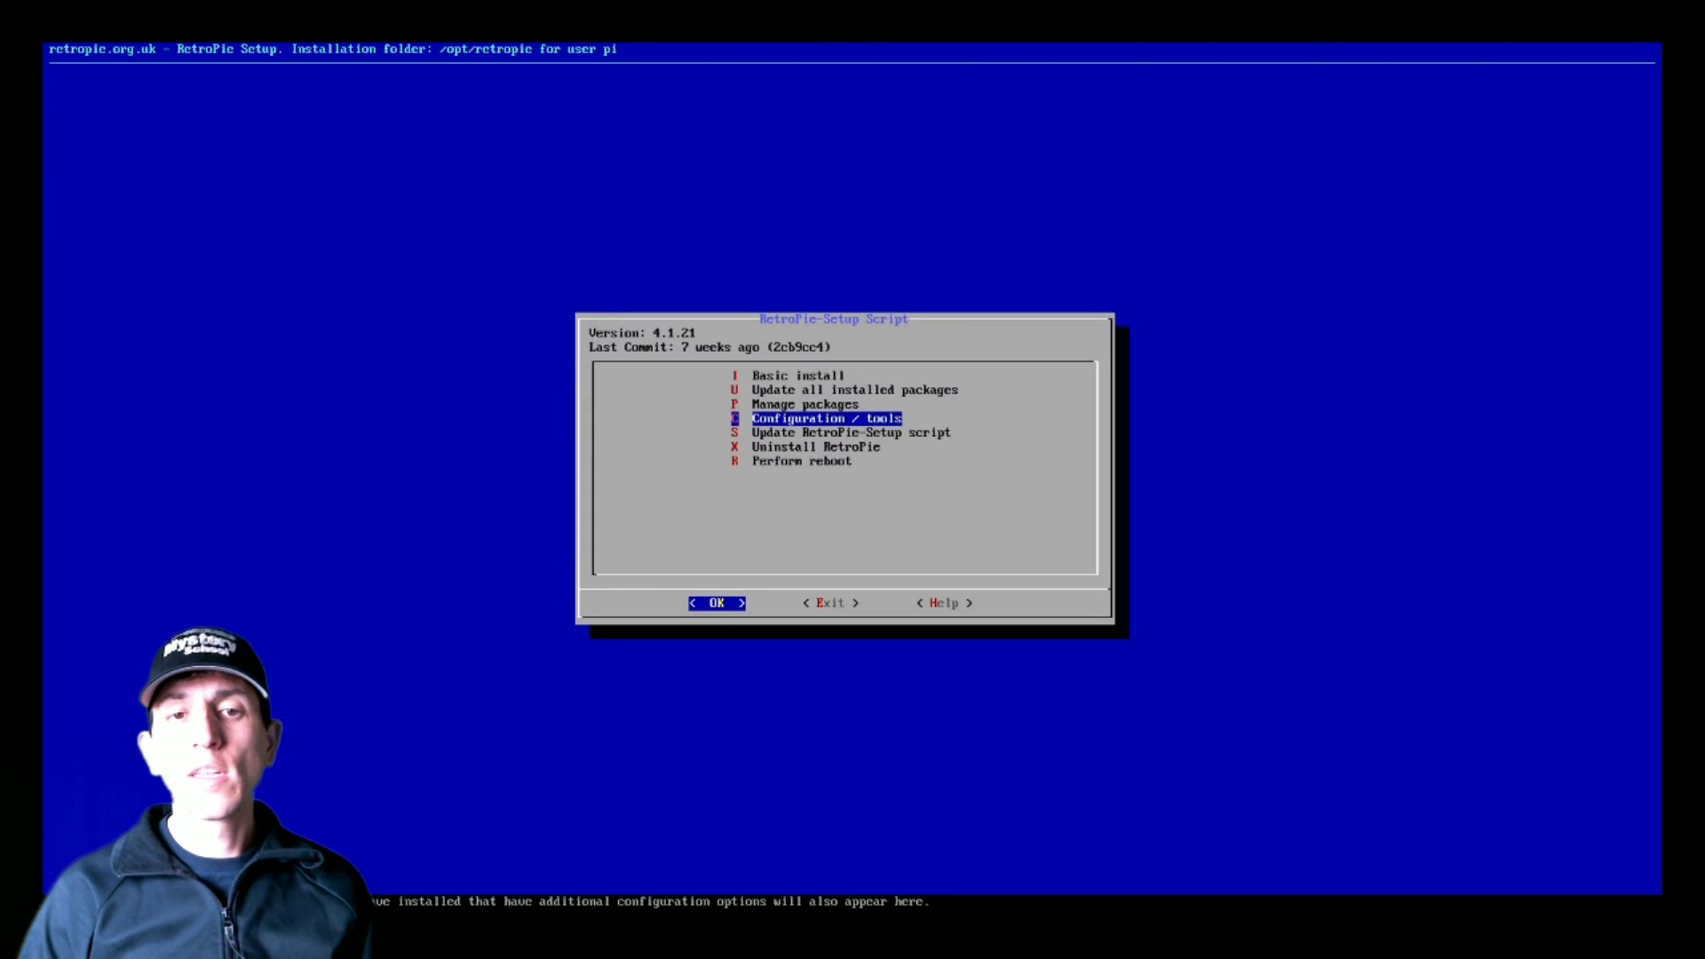
pyautogui.press('Return')
pyautogui.press('Right')
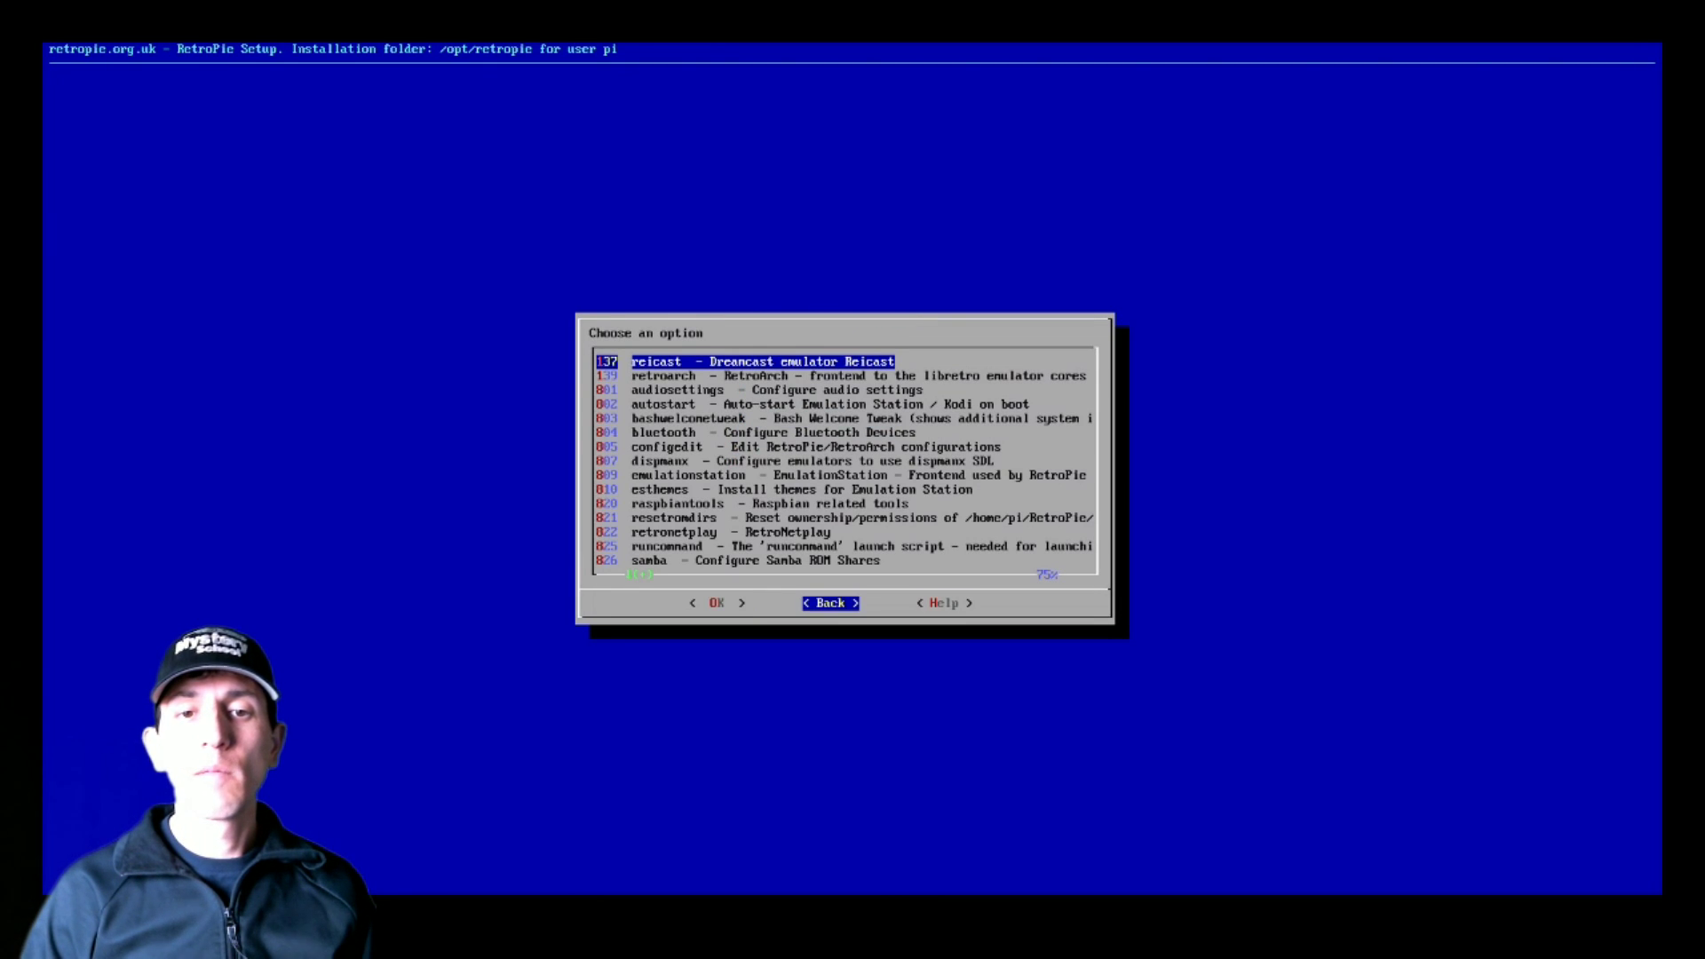
pyautogui.press('Right')
pyautogui.press('Left')
pyautogui.press('Return')
# Look at the option for updating the RetroPie-Setup script and exit the setup script to EmulationStation
pyautogui.press('Down')
pyautogui.press('Down')
pyautogui.press('Down')
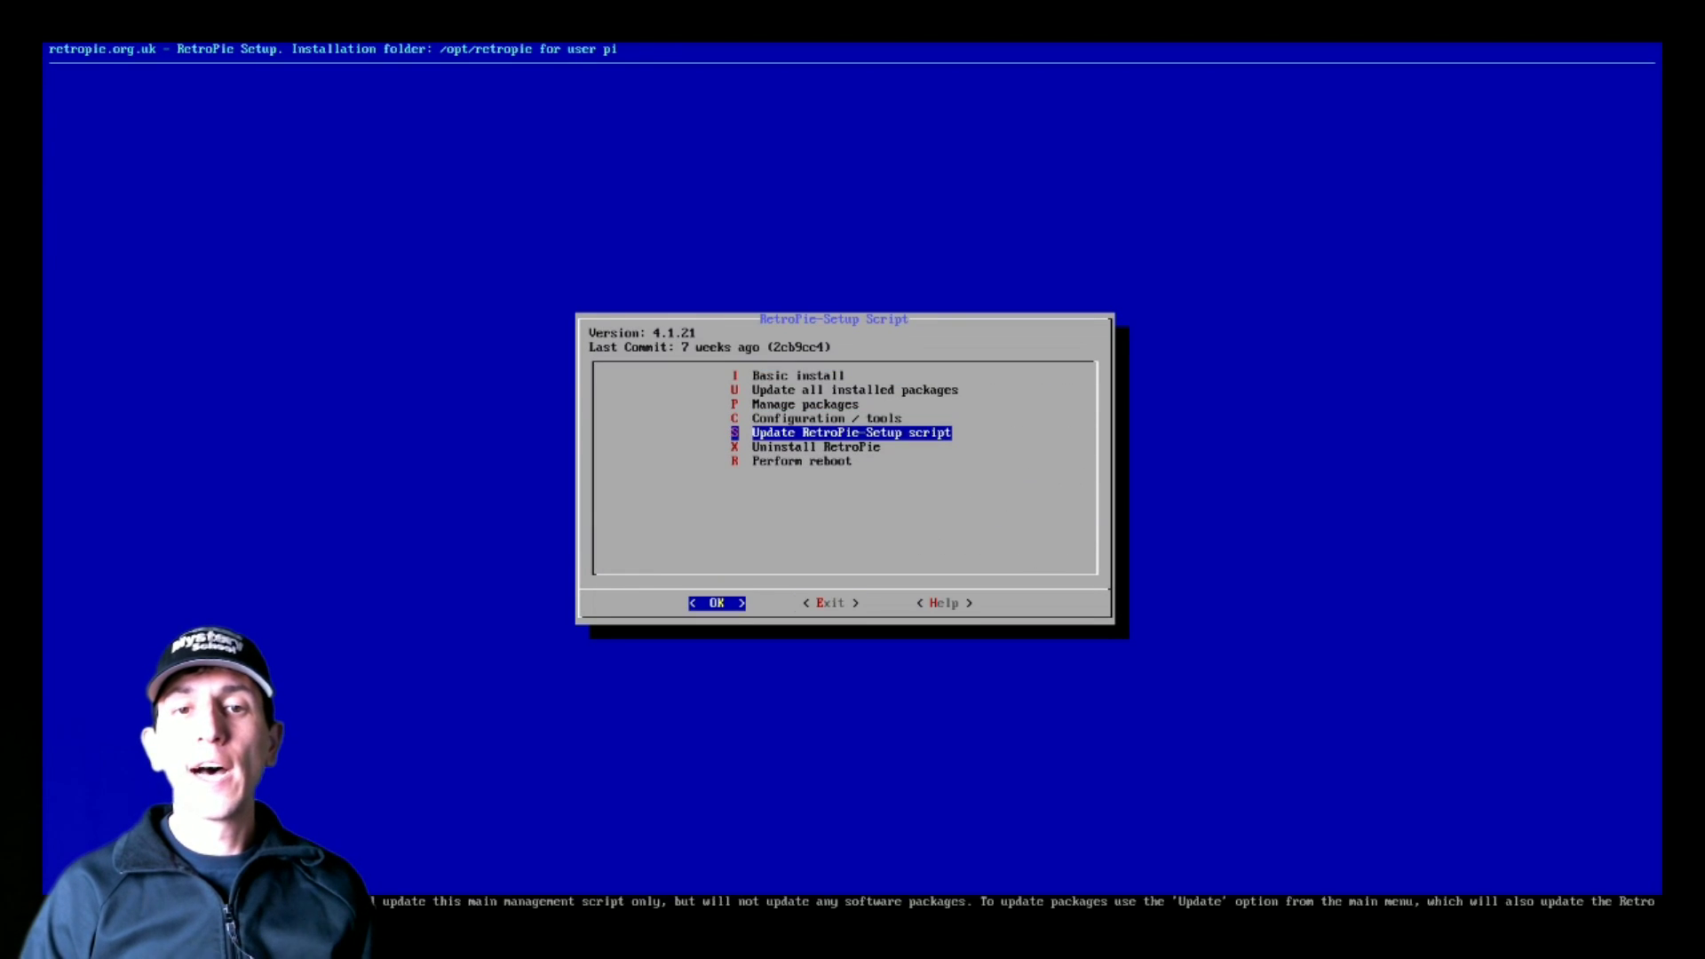
pyautogui.press('Right')
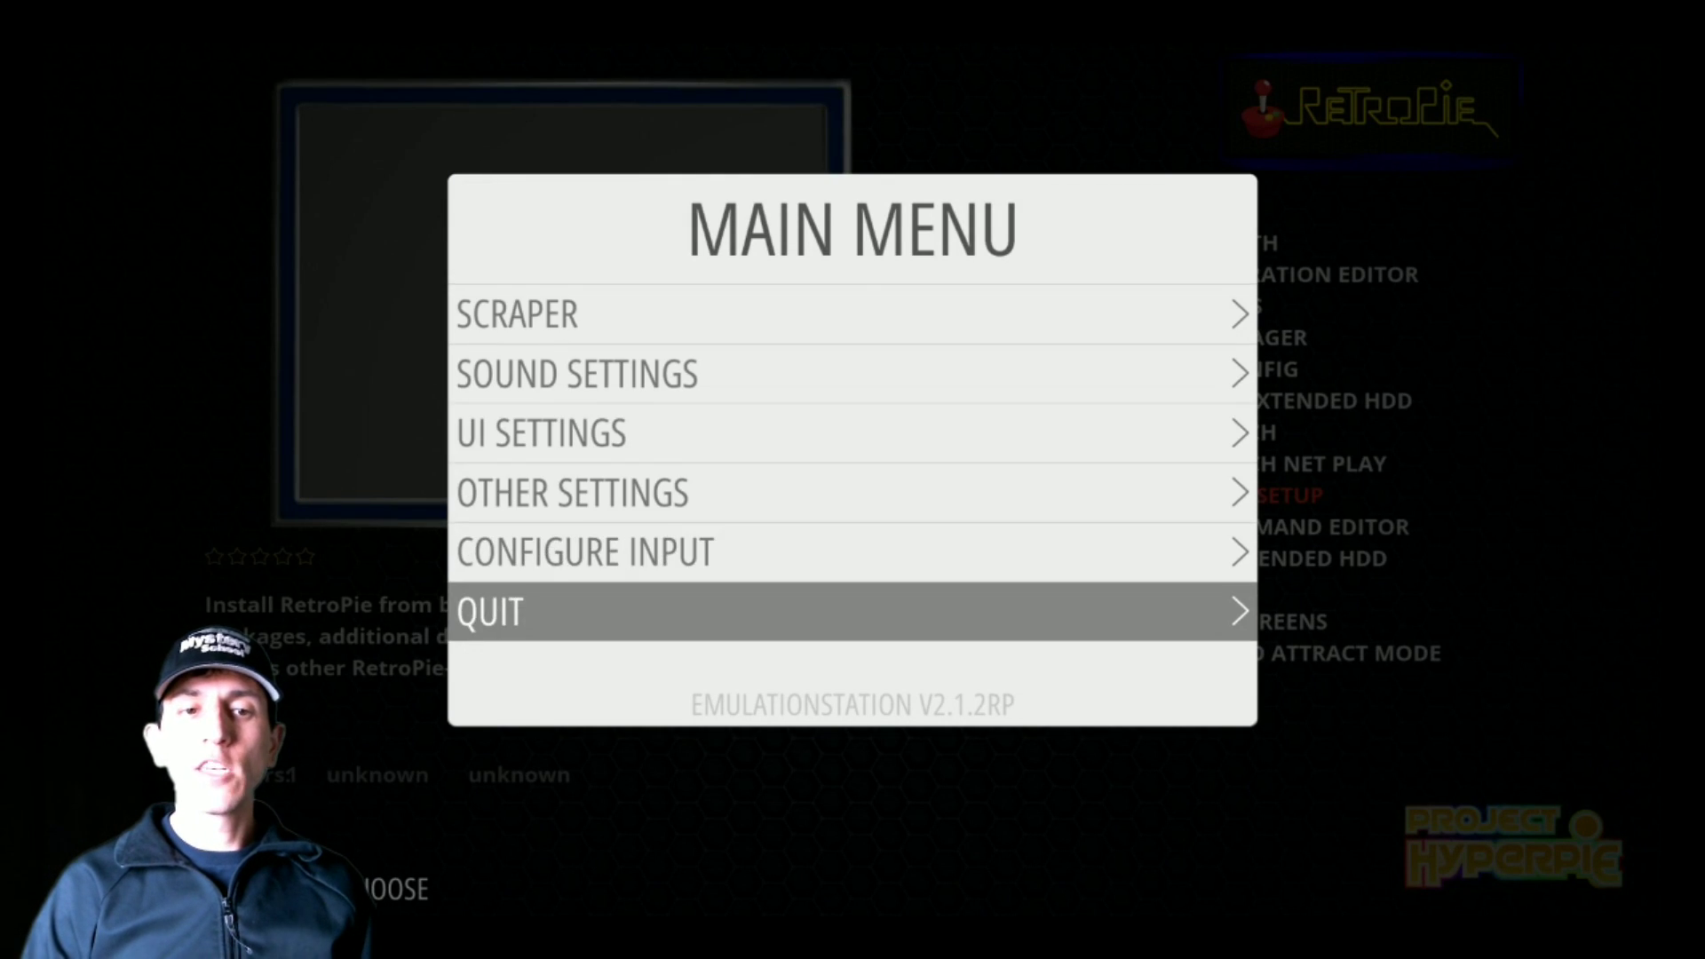
# Quit EmulationStation to the command line and start it again with the emulationstation command
pyautogui.press('Return')
pyautogui.press('Down')
pyautogui.press('Down')
pyautogui.press('Down')
pyautogui.press('Return')
pyautogui.press('Escape')
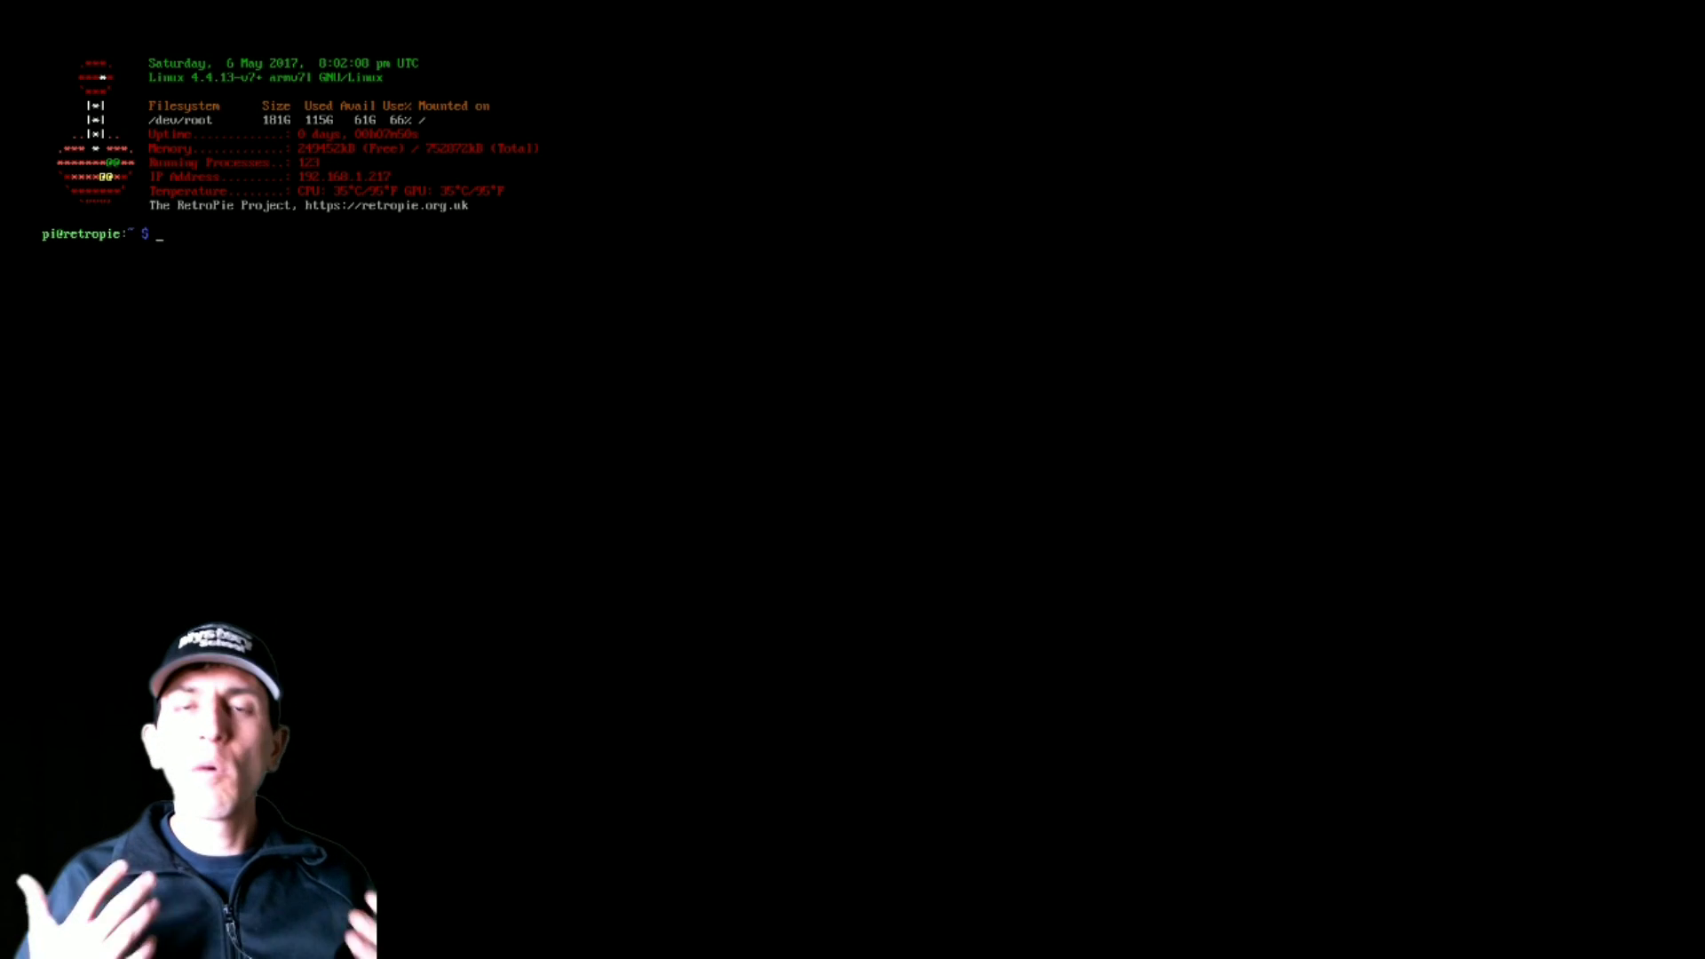
pyautogui.write('emulationstati')
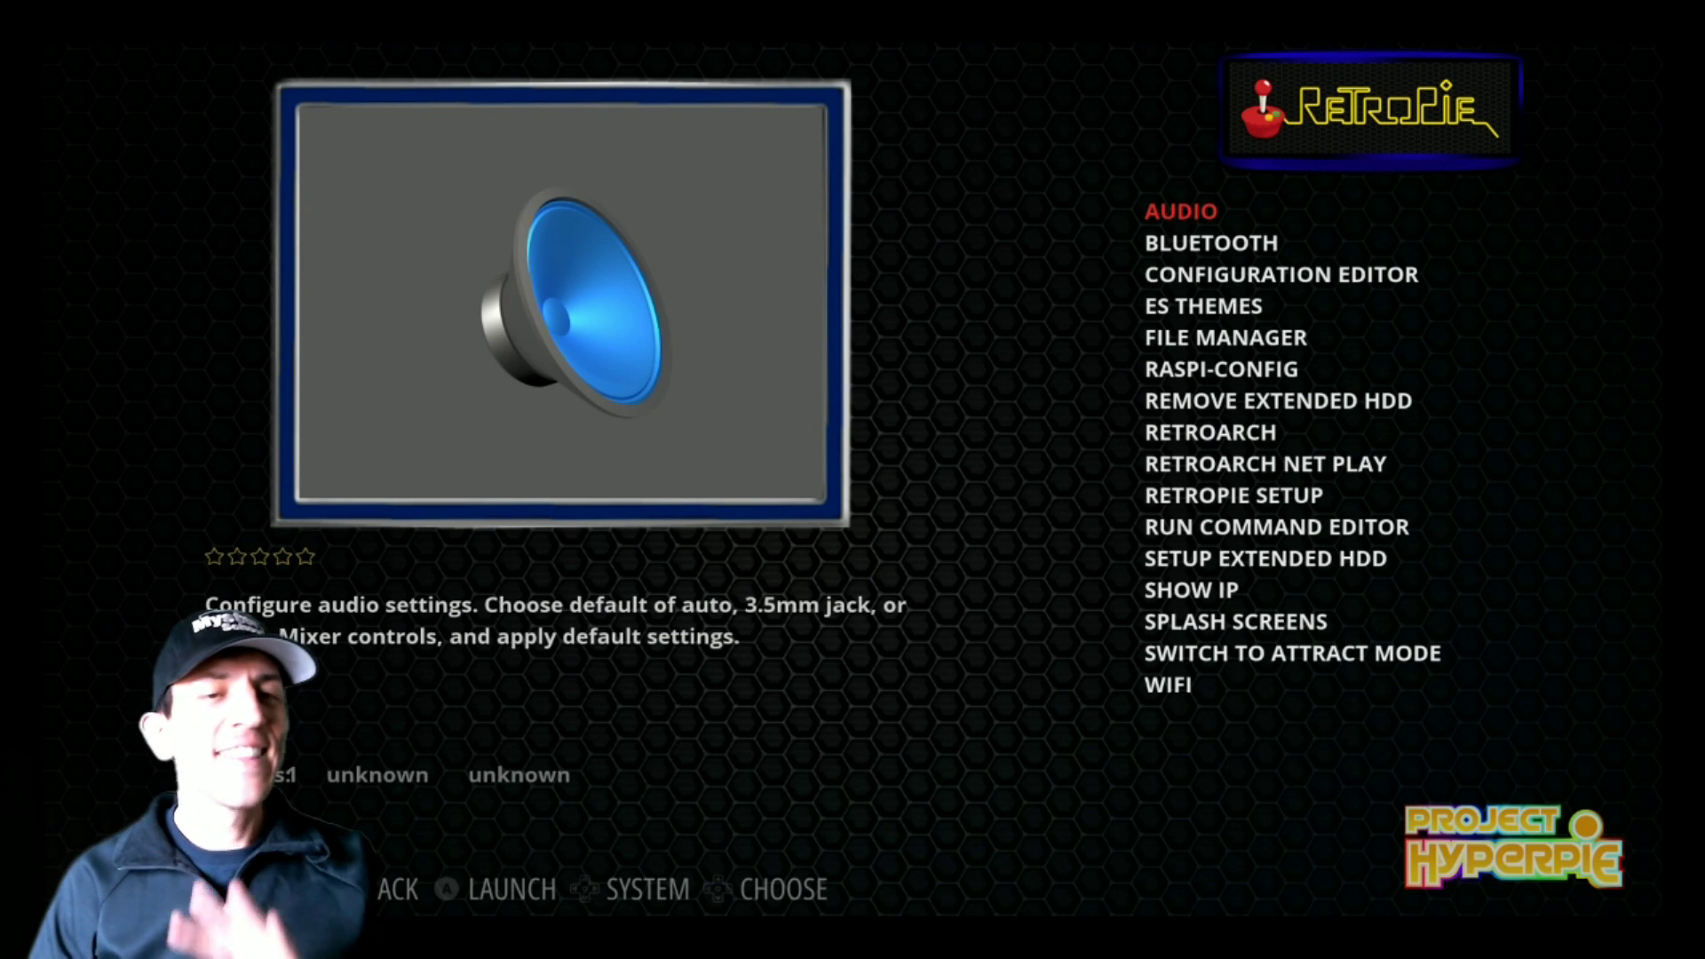
# Go through the RetroPie tools to Switch to Attract Mode and launch it to change the front-end
pyautogui.press('Down')
pyautogui.press('Down')
pyautogui.press('Down')
pyautogui.press('Down')
pyautogui.press('Down')
pyautogui.press('Down')
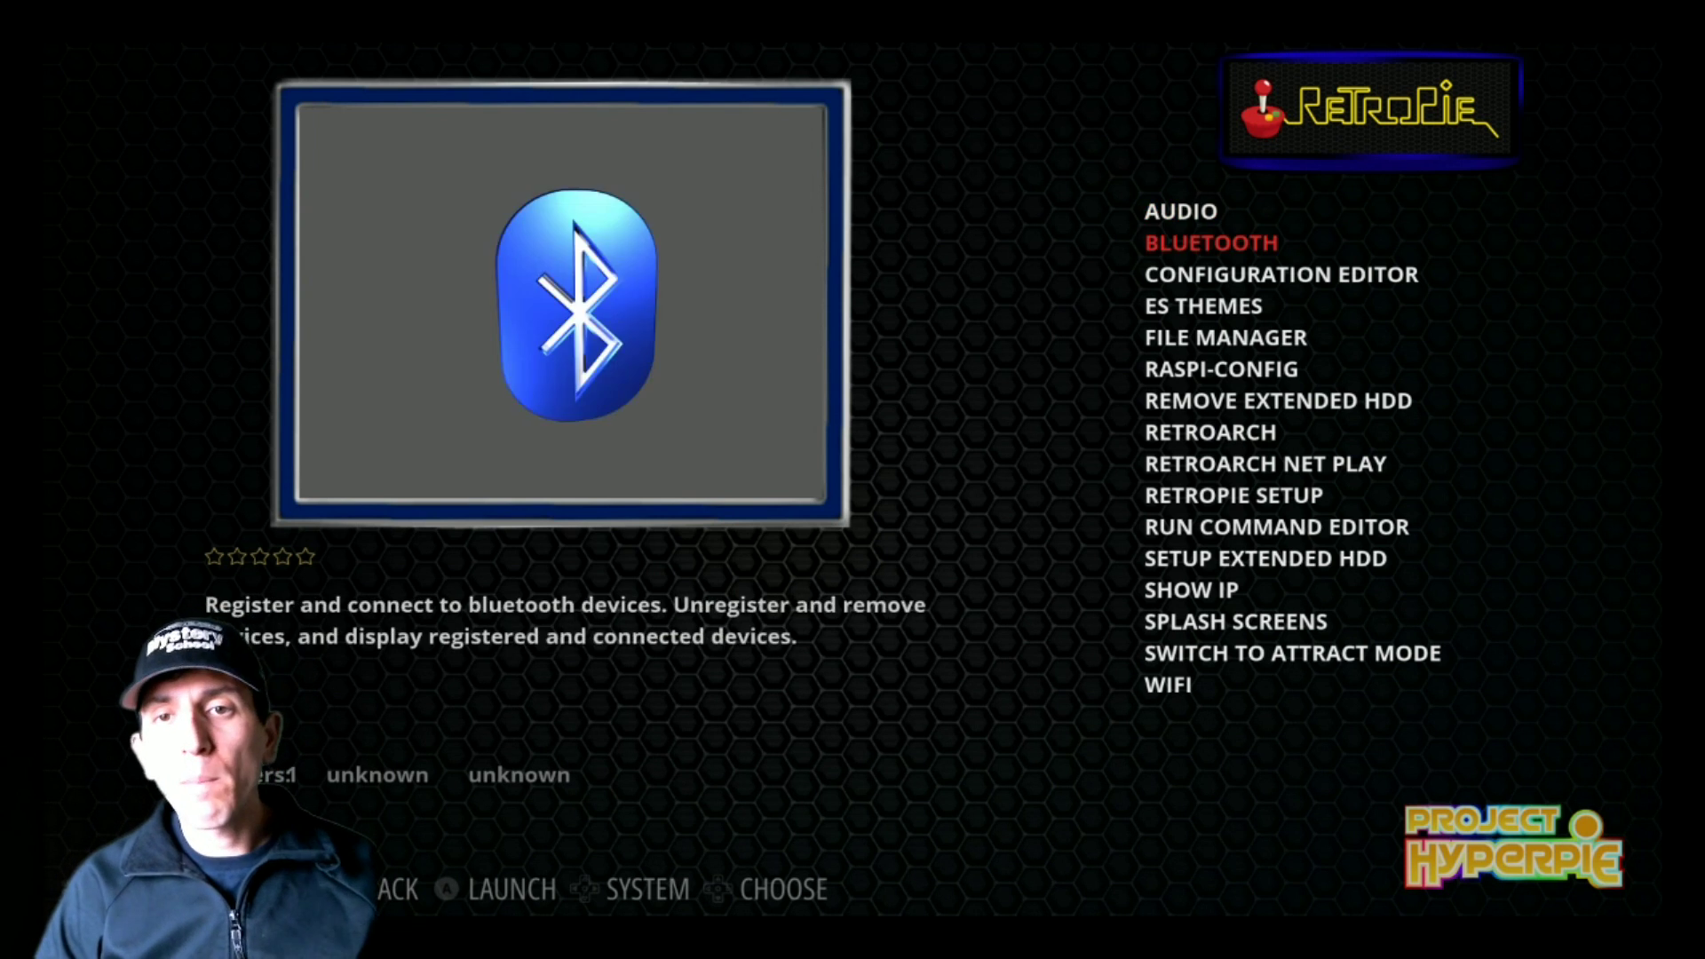
pyautogui.press('Down')
pyautogui.press('Down')
pyautogui.press('Down')
pyautogui.press('Down')
pyautogui.press('Down')
pyautogui.press('Down')
pyautogui.press('Down')
pyautogui.press('Down')
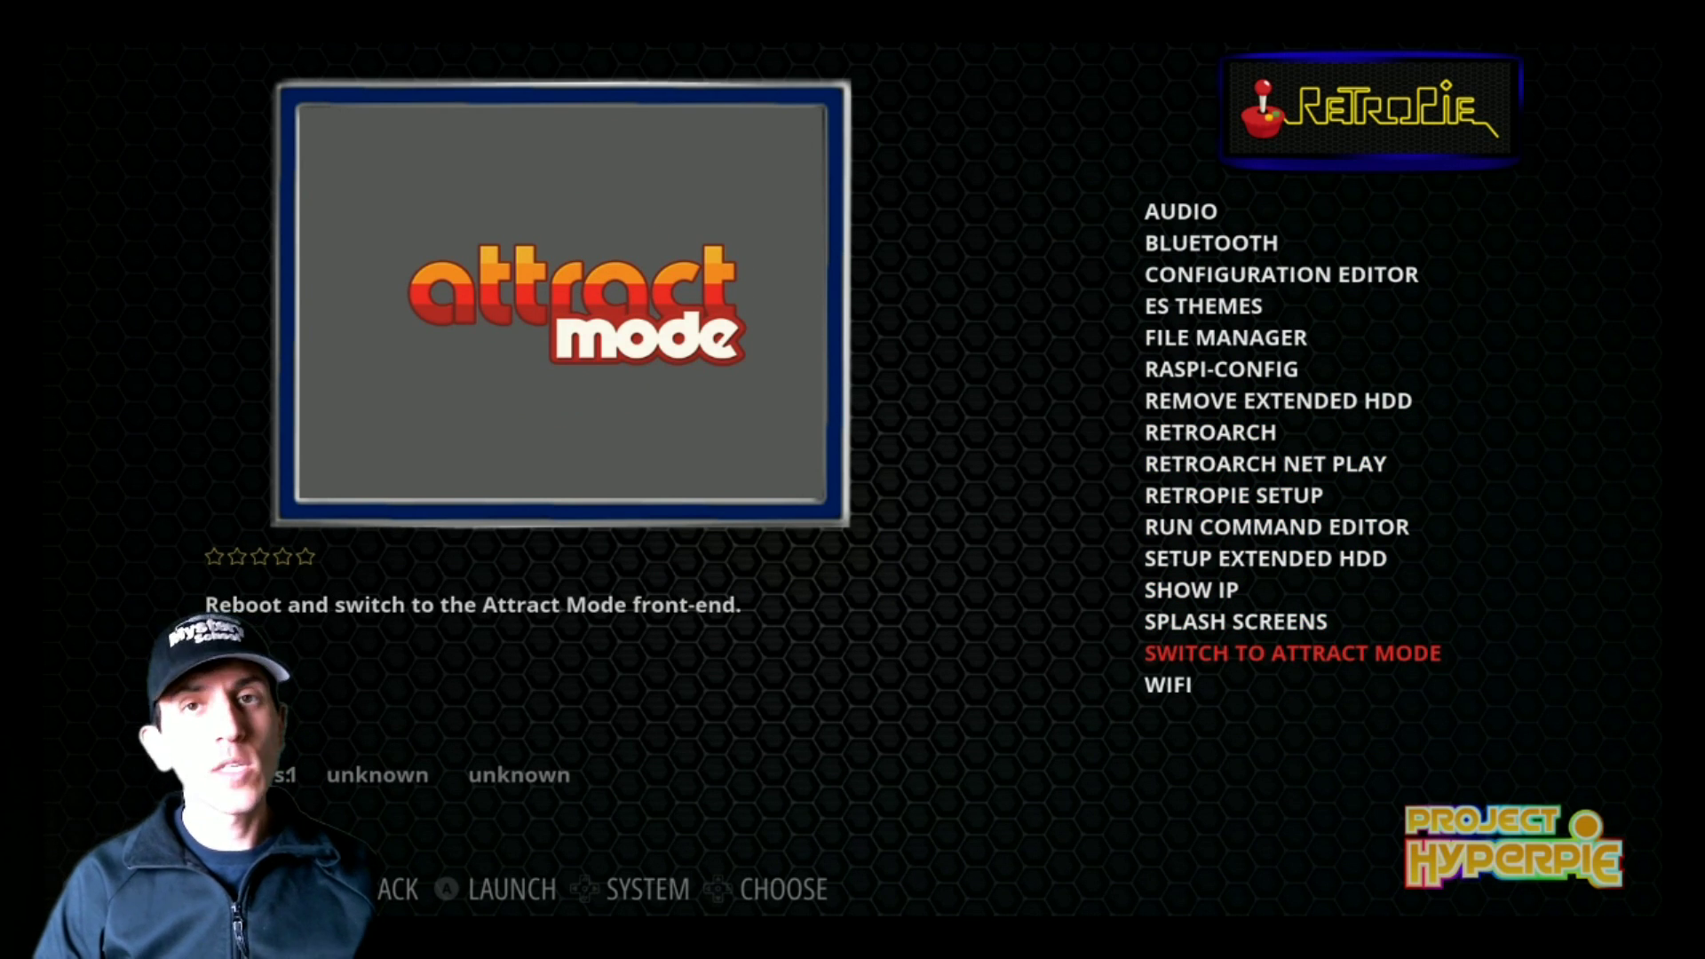
pyautogui.press('Return')
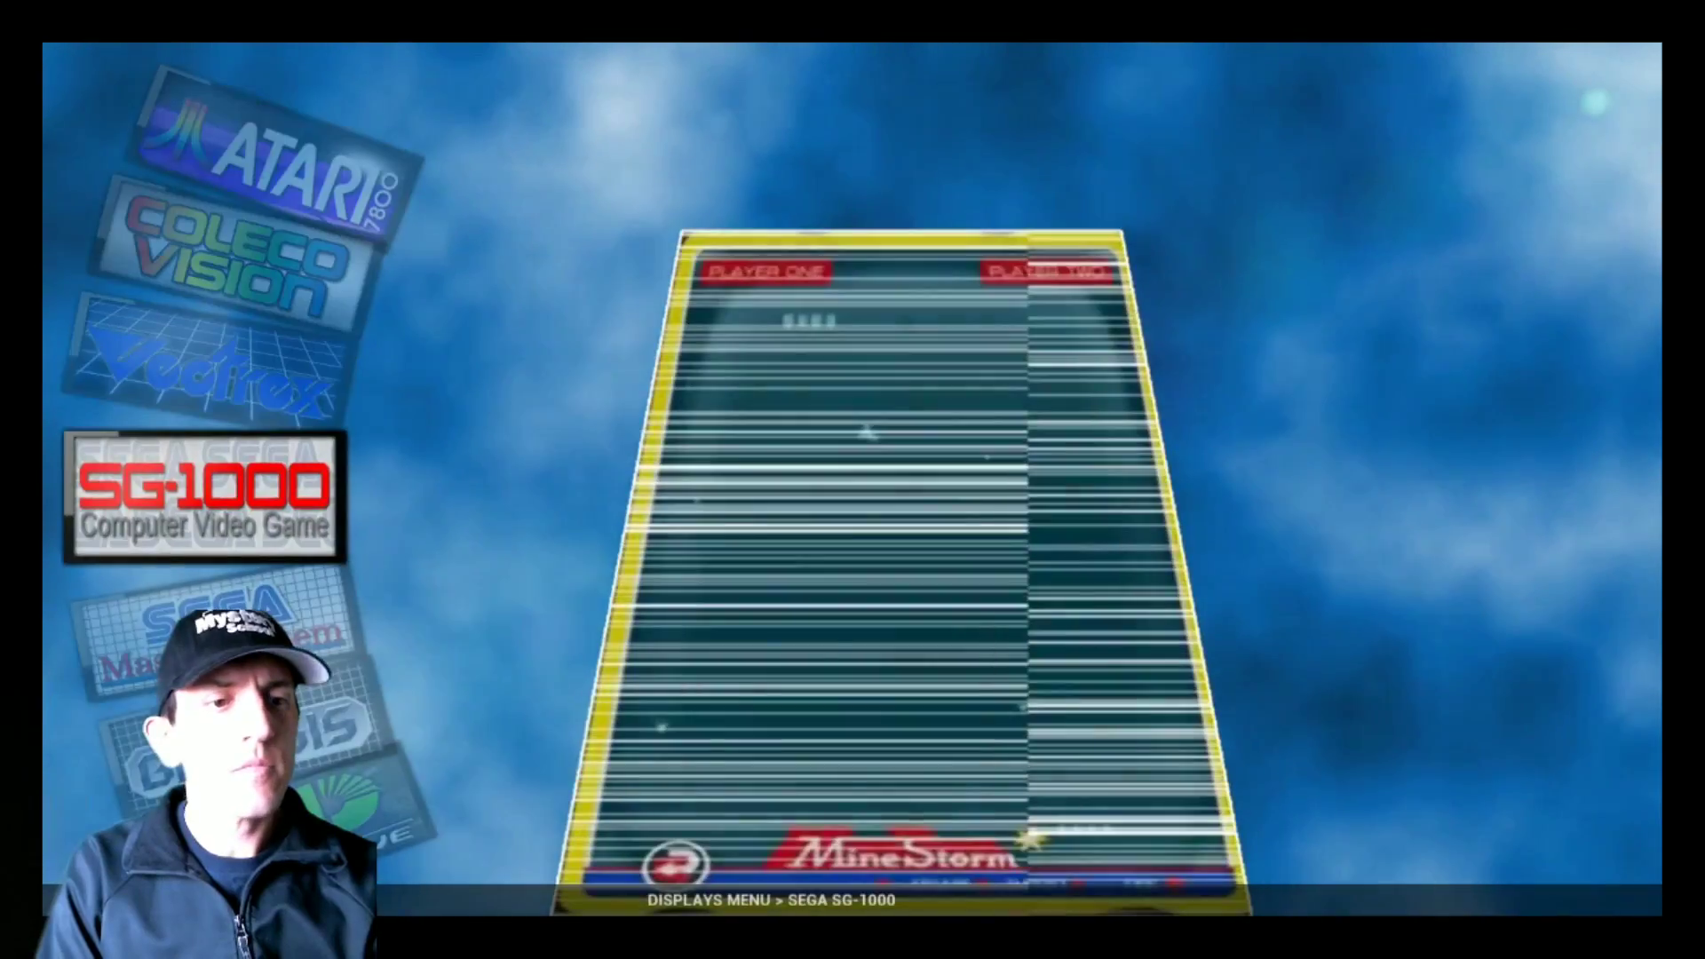
# Browse the systems in Attract Mode's Displays Menu past Sega SG-1000 and Nintendo Famicom Disk System, and reach the setup tools
pyautogui.press('Down')
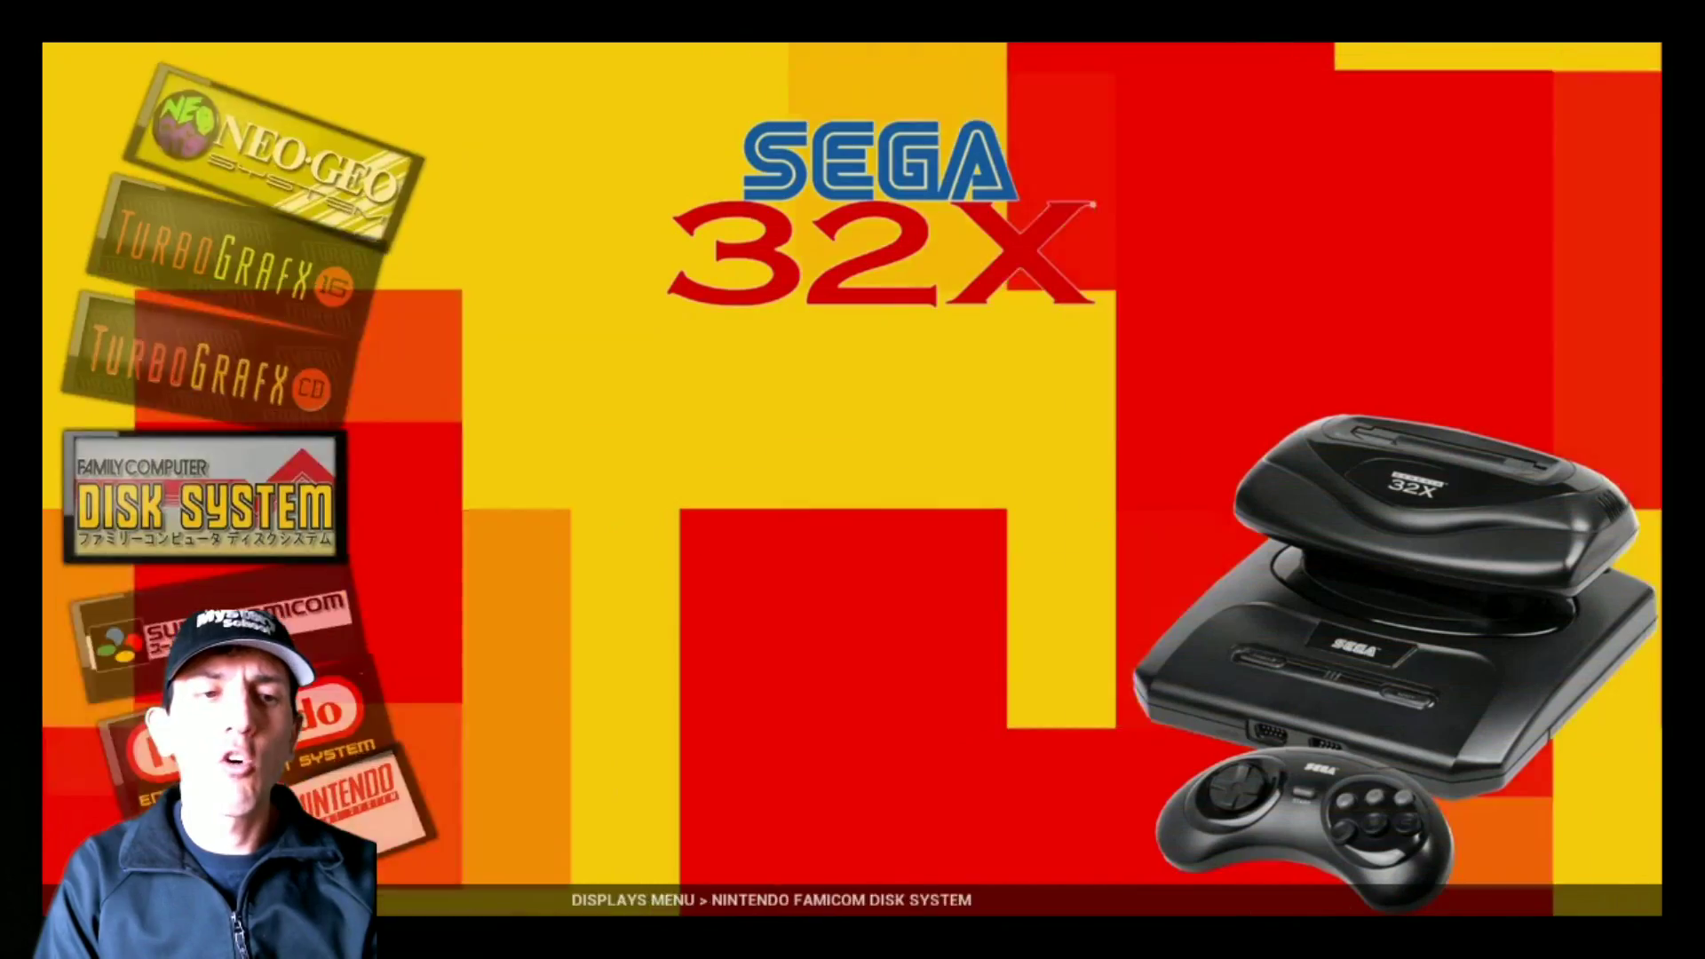
pyautogui.press('Down')
pyautogui.press('Down')
pyautogui.press('Down')
pyautogui.press('Down')
pyautogui.press('Down')
pyautogui.press('Down')
pyautogui.press('Down')
pyautogui.press('Down')
pyautogui.press('Down')
pyautogui.press('Down')
pyautogui.press('Down')
pyautogui.press('Down')
pyautogui.press('Down')
pyautogui.press('Down')
pyautogui.press('Down')
pyautogui.press('Down')
pyautogui.press('Down')
pyautogui.press('Down')
pyautogui.press('Down')
pyautogui.press('Down')
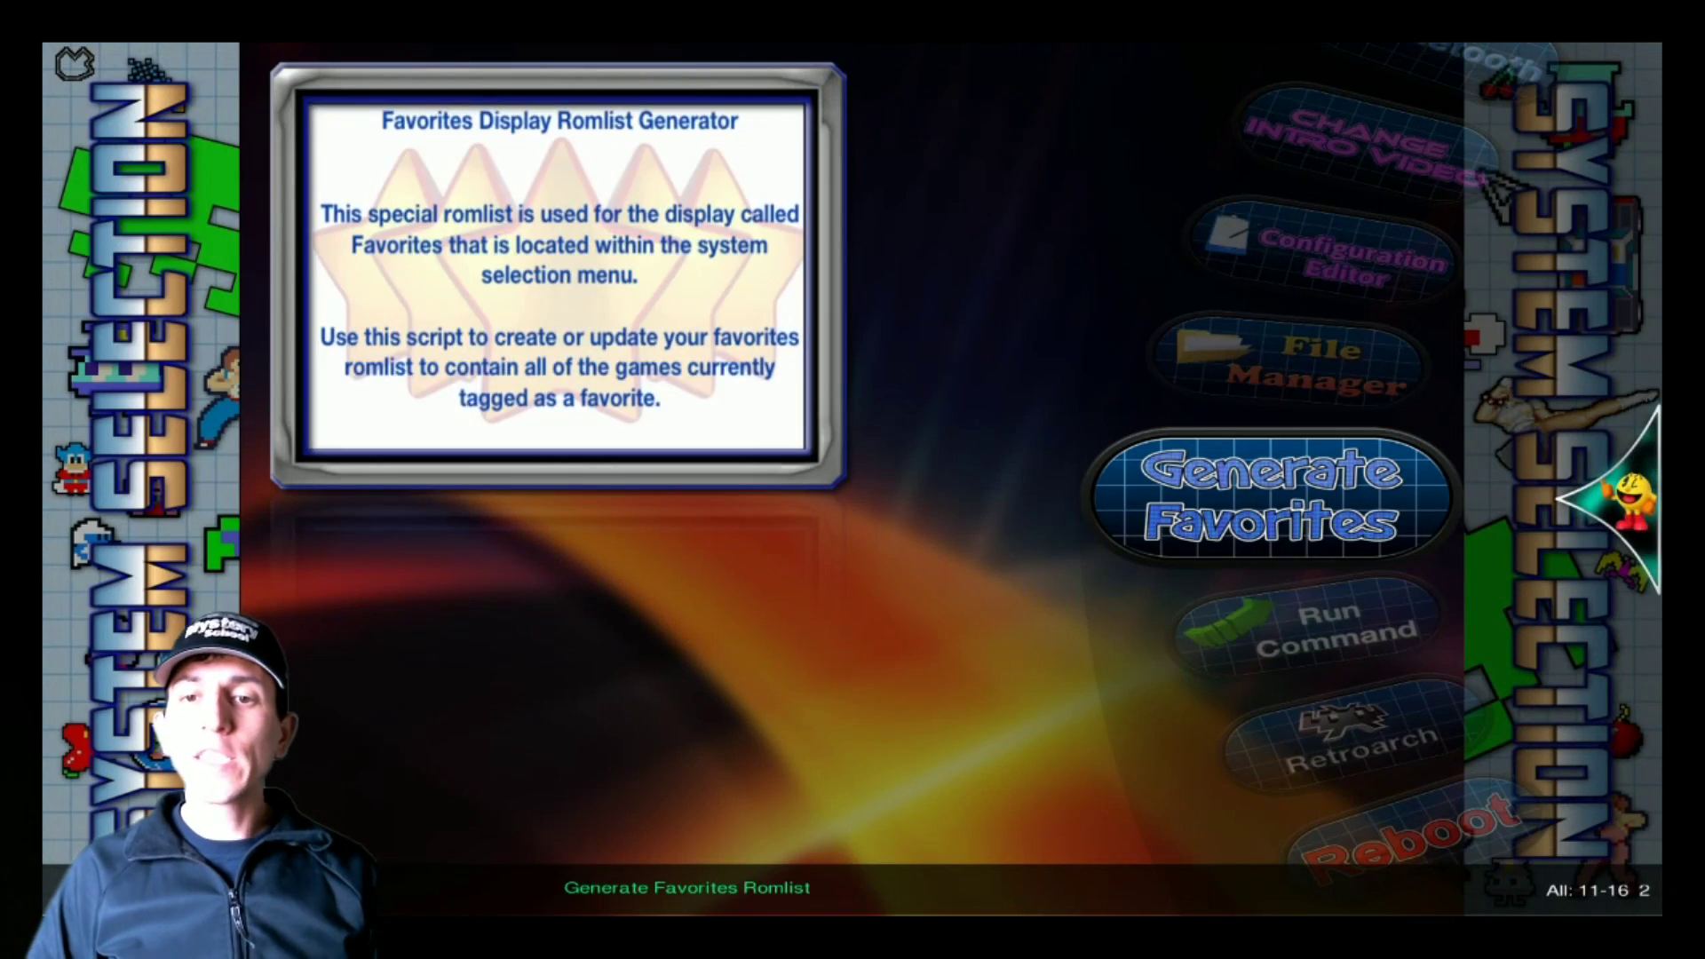
# Go through the Attract Mode setup tools from Generate Favorites past Reboot and Shut Down to Launch Emulationstation
pyautogui.press('Down')
pyautogui.press('Down')
pyautogui.press('Down')
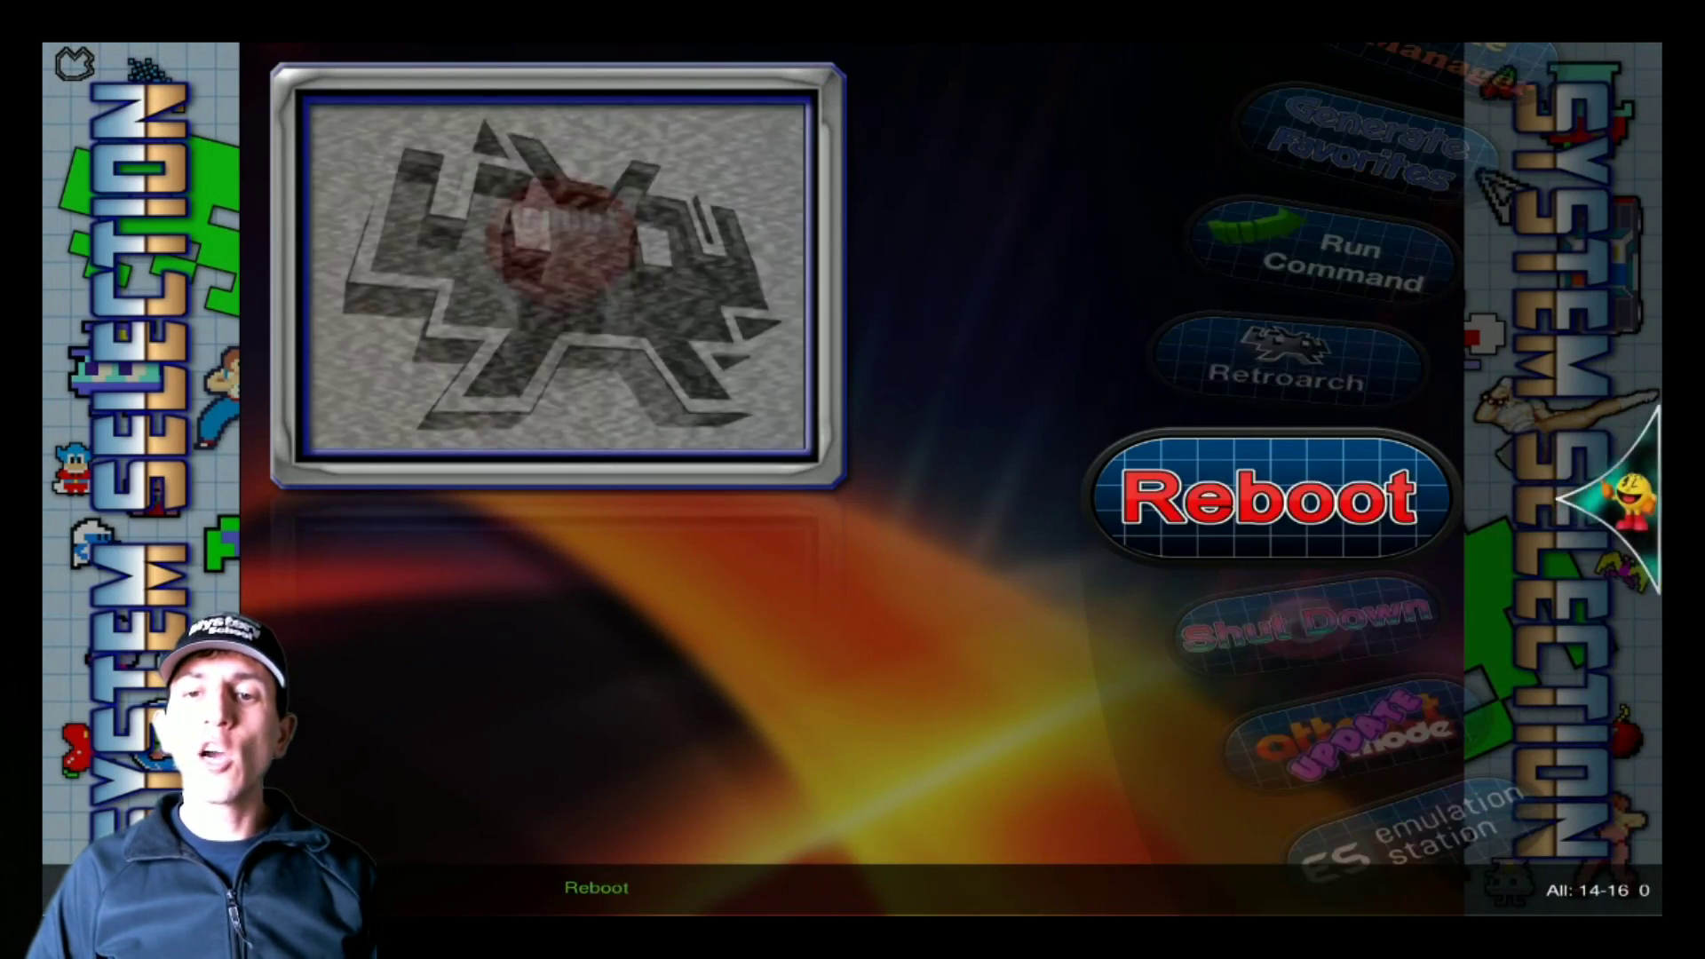
pyautogui.press('Down')
pyautogui.press('Down')
pyautogui.press('Down')
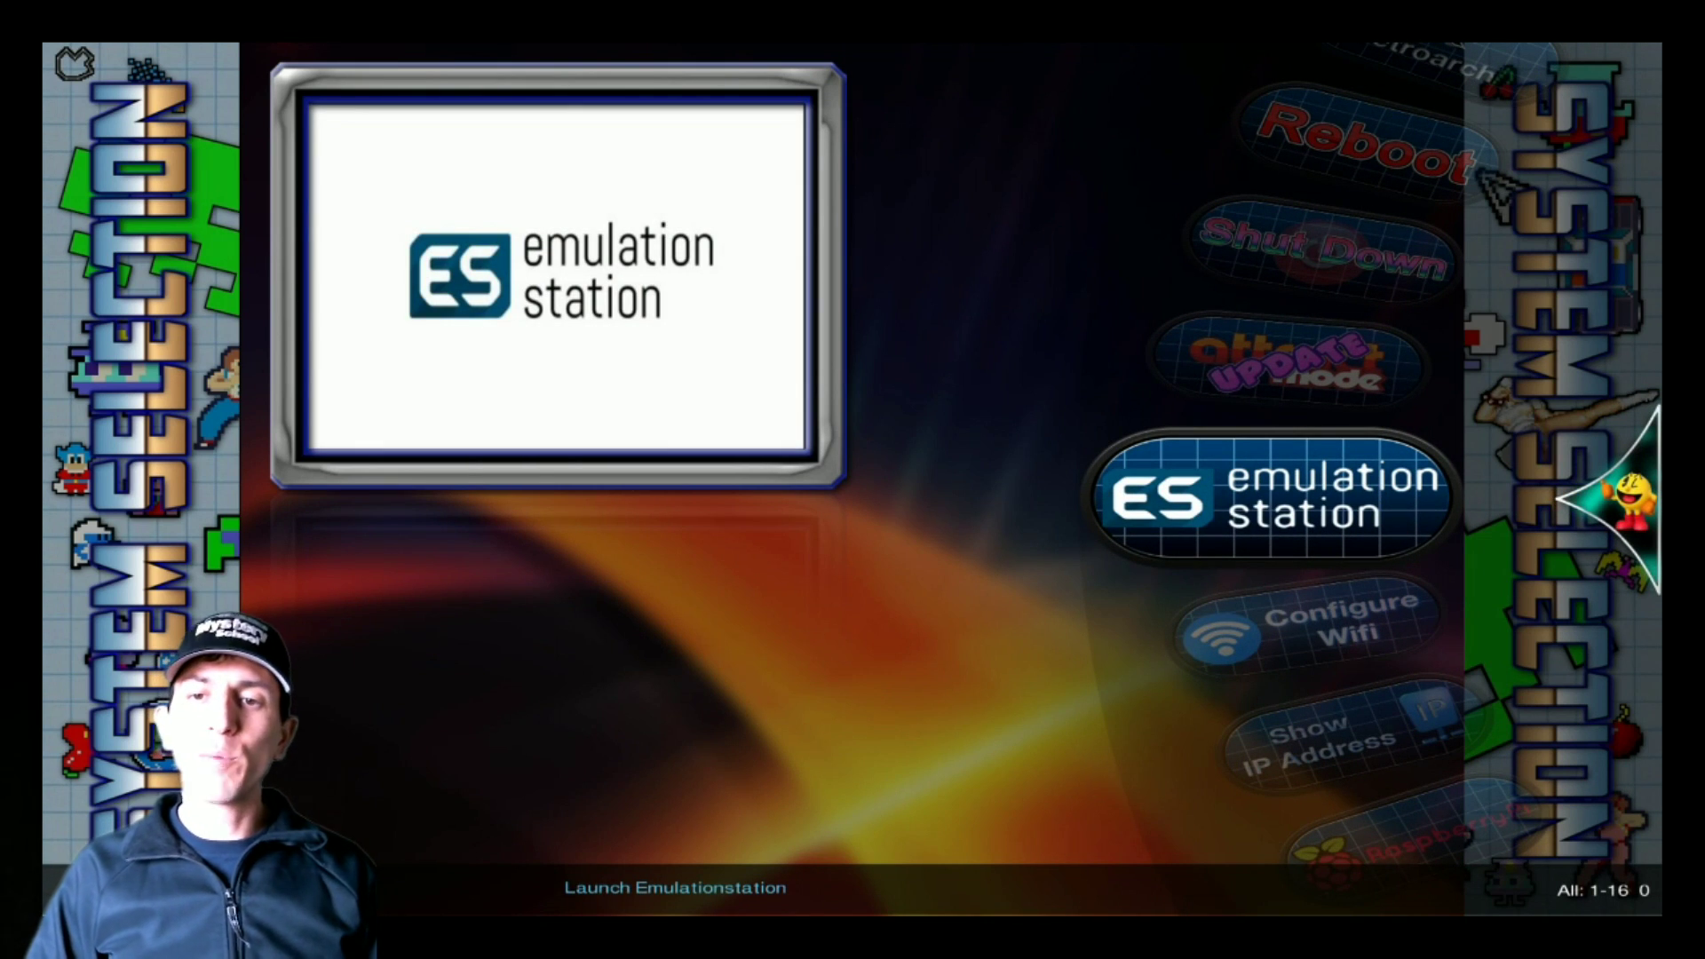
# Review the setup entries from Configure Wifi and Show IP Address past RetroPie Setup and Bluetooth to Change Intro Video
pyautogui.press('Down')
pyautogui.press('Down')
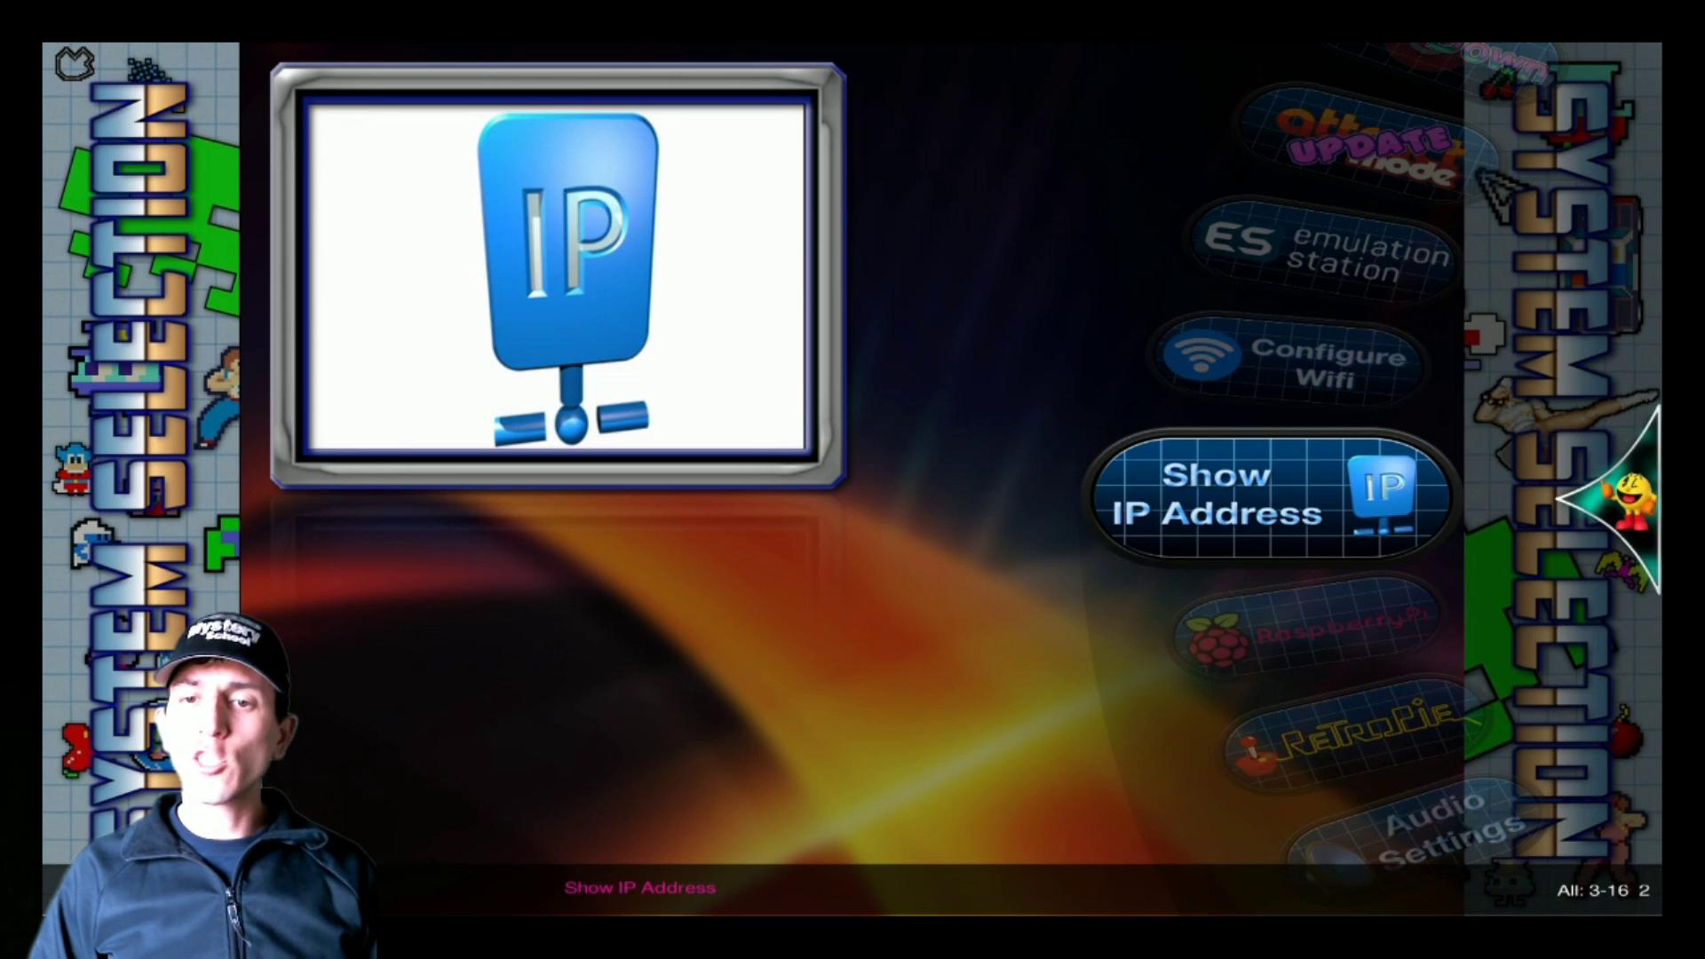
pyautogui.press('Down')
pyautogui.press('Down')
pyautogui.press('Down')
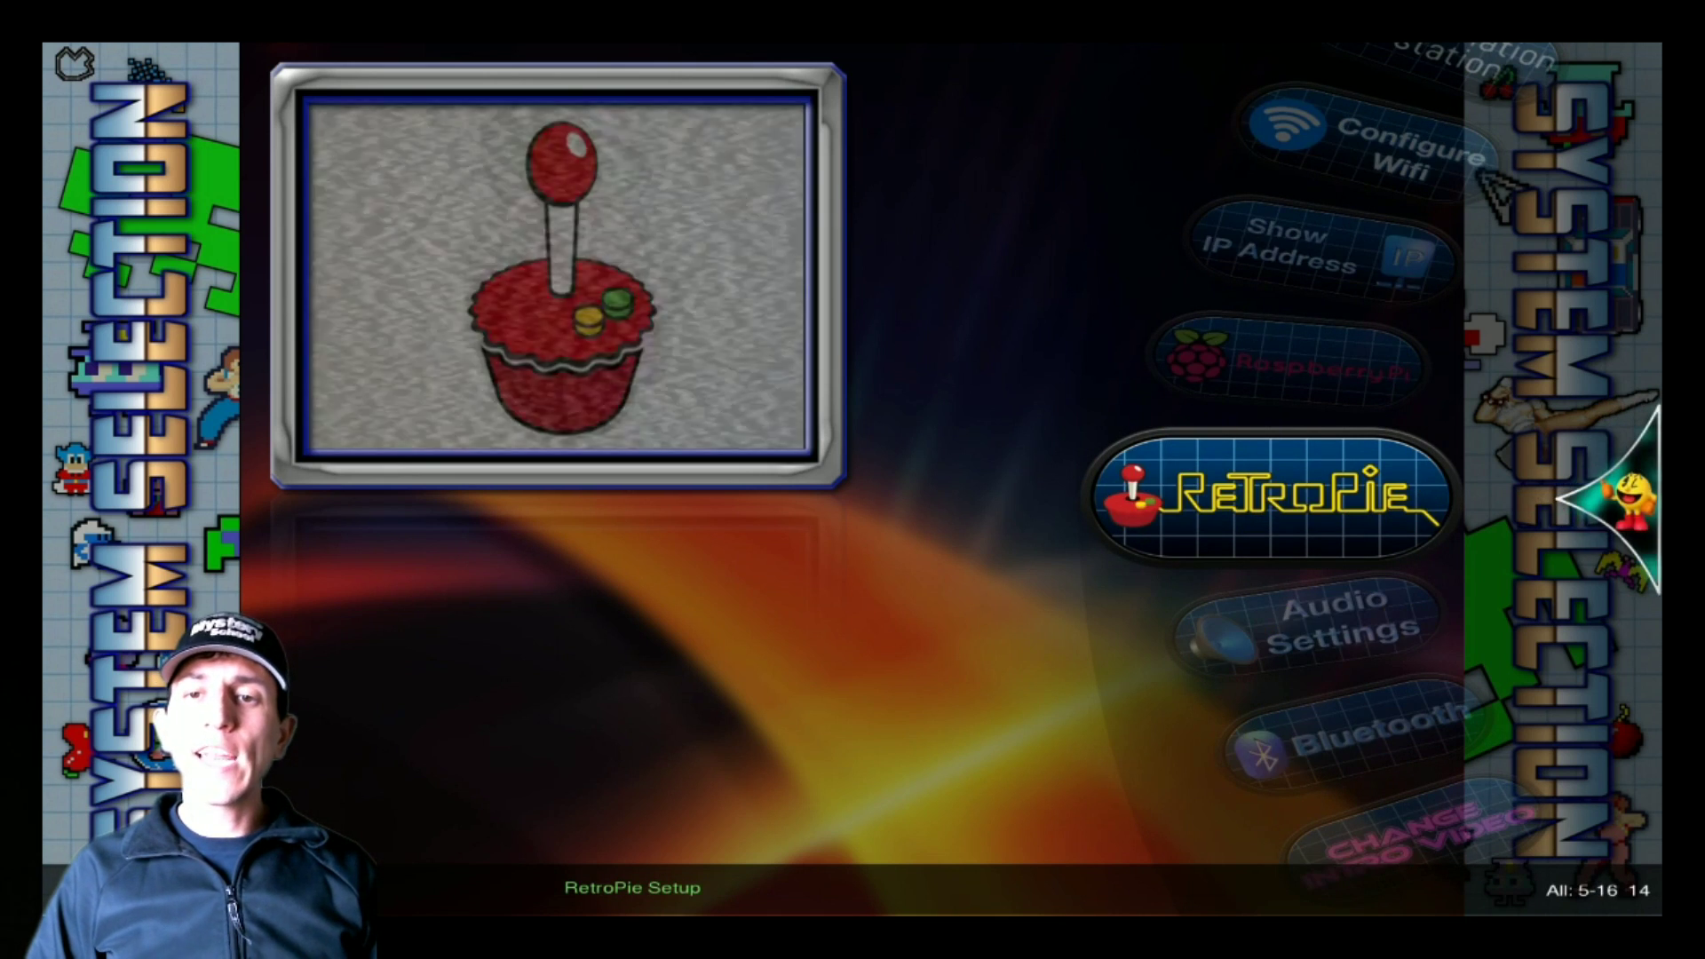
pyautogui.press('Down')
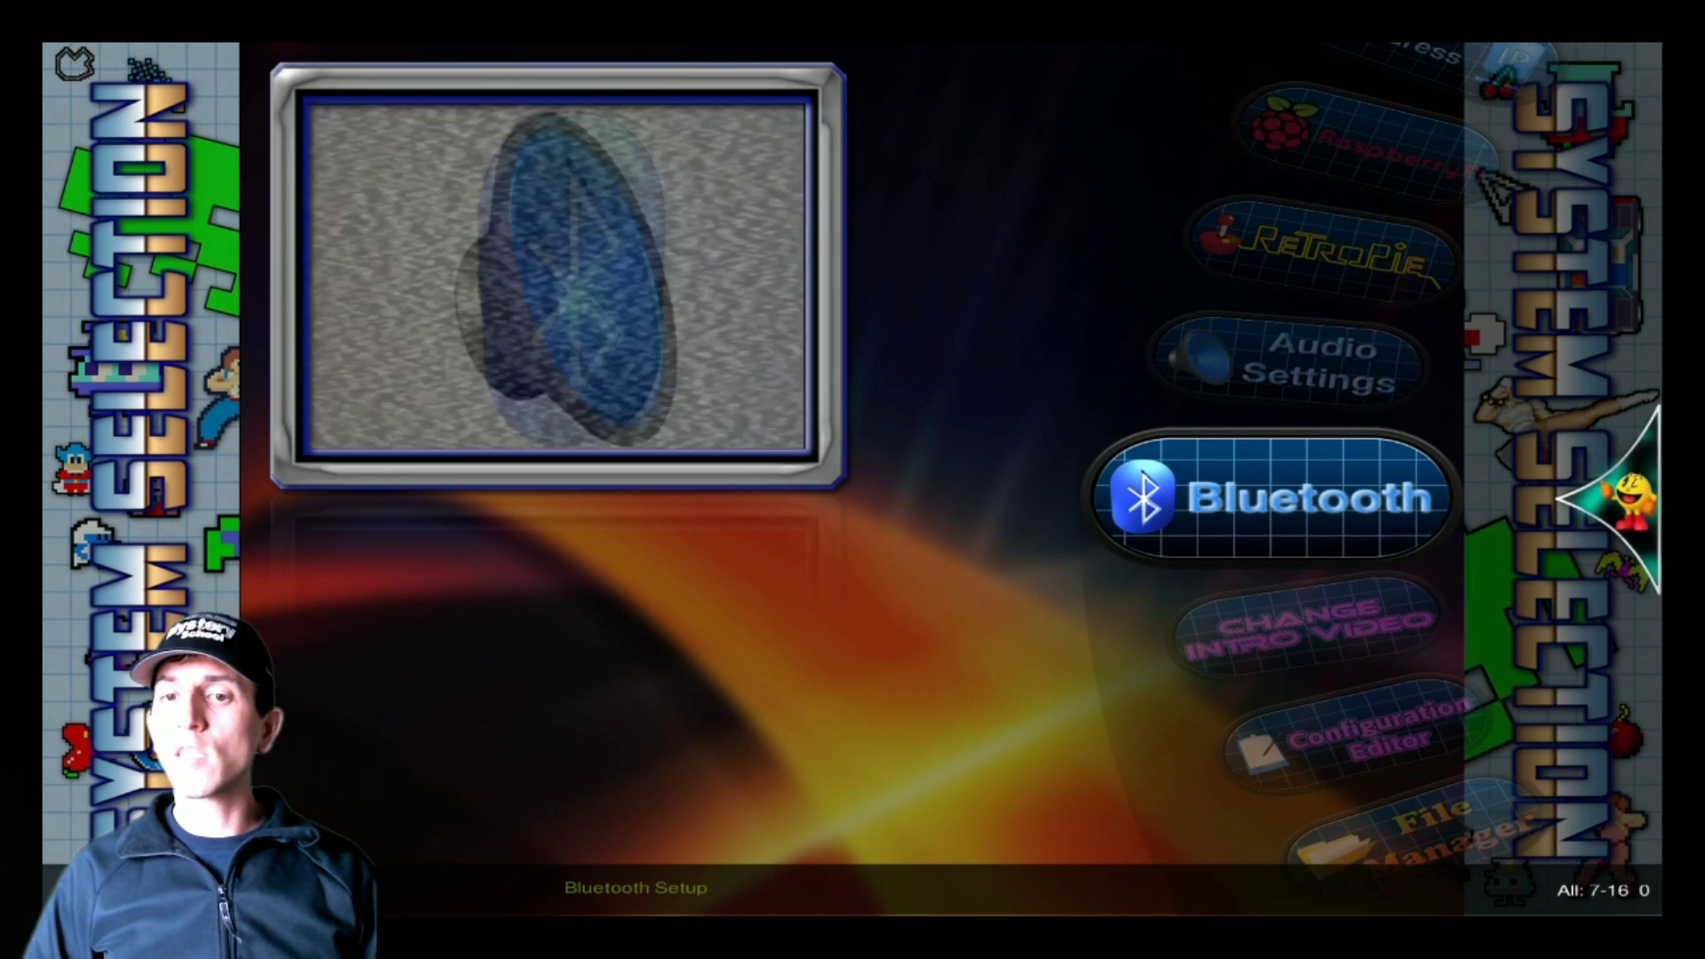
pyautogui.press('Down')
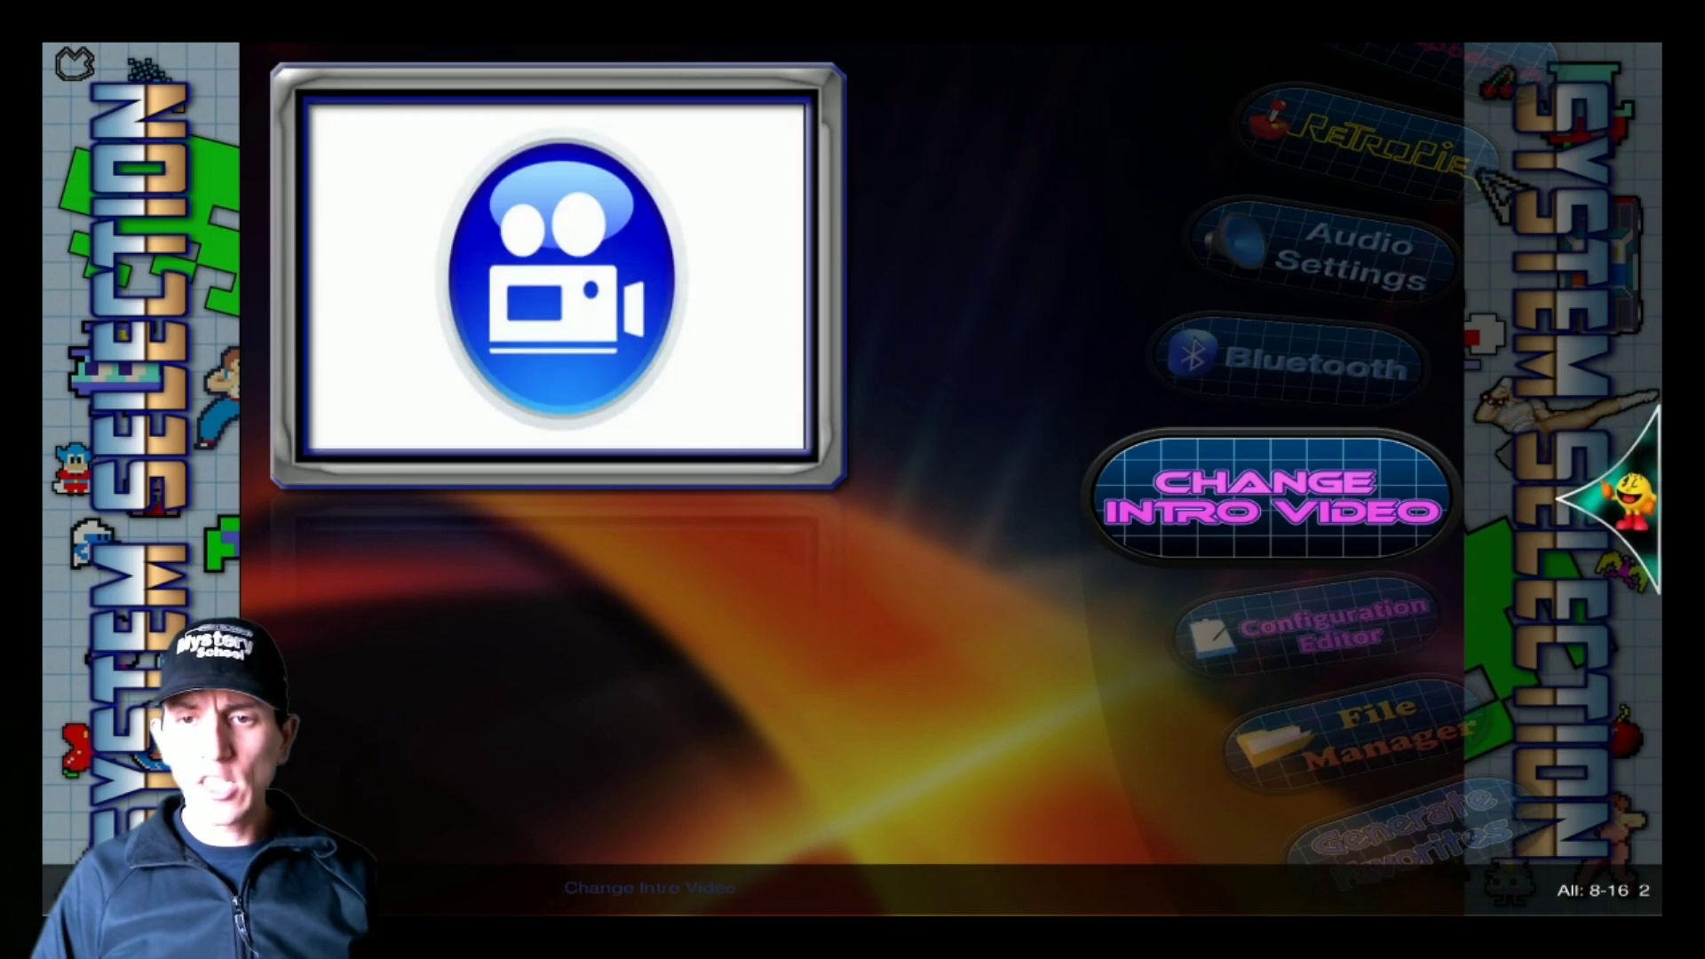
# Review the remaining setup entries from Configuration Editor past Generate Favorites, Run Command, Reboot and Shut Down to Update Attract Mode
pyautogui.press('Down')
pyautogui.press('Down')
pyautogui.press('Down')
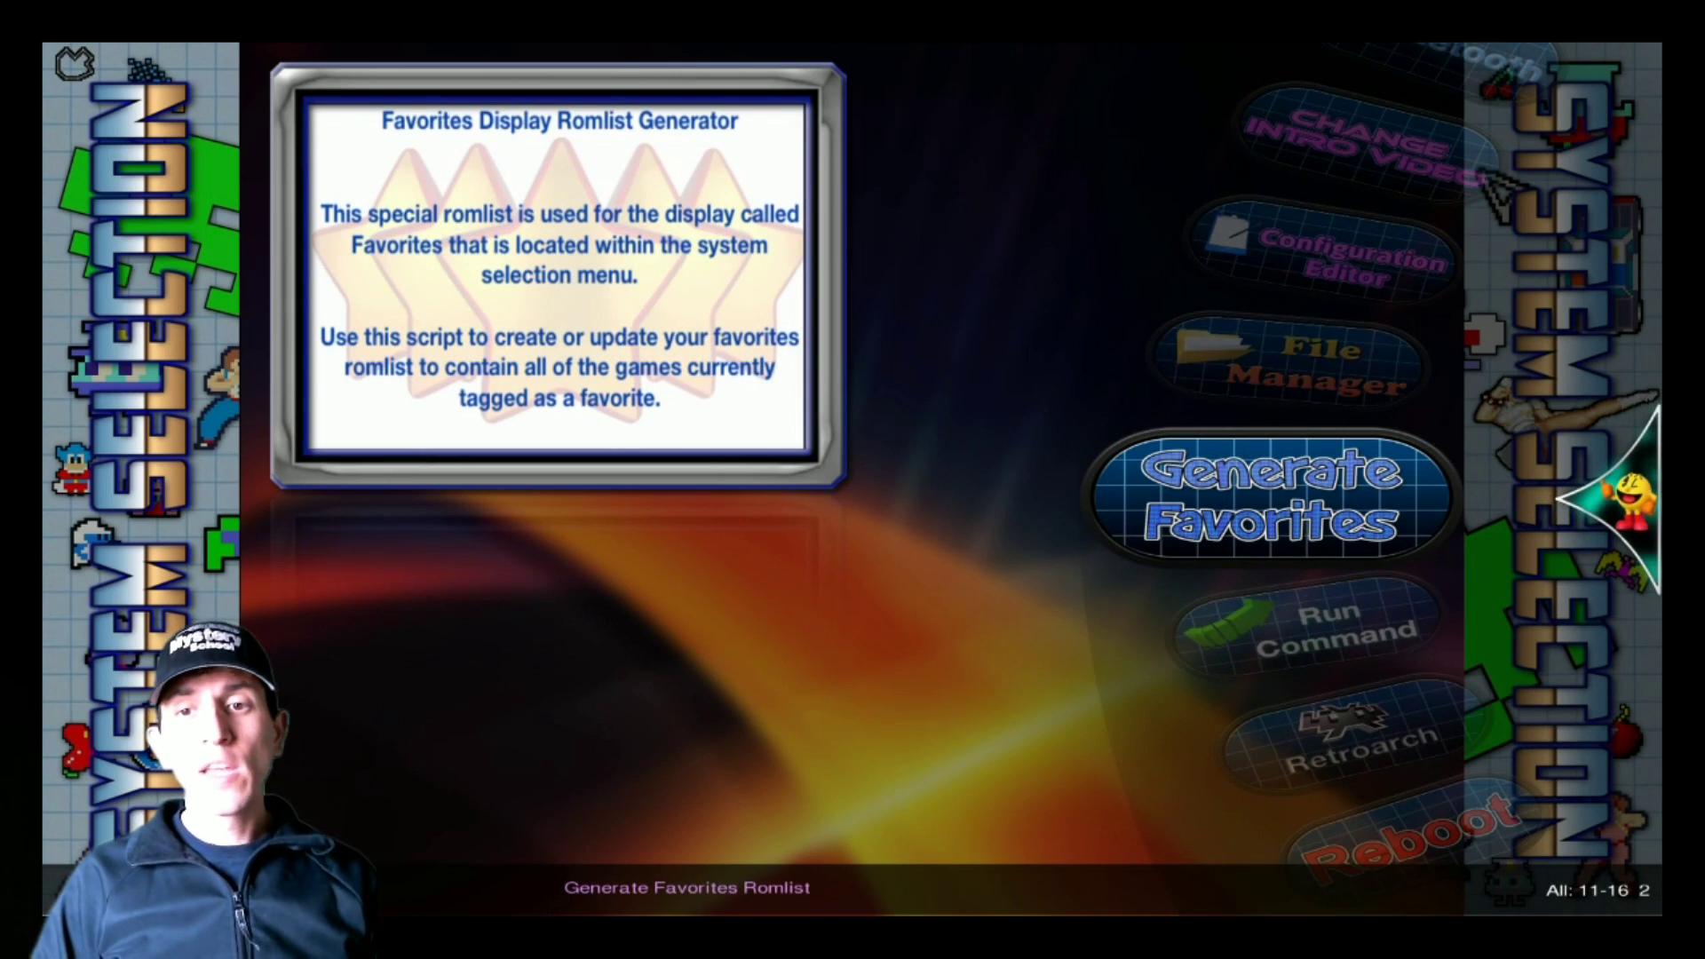
pyautogui.press('Down')
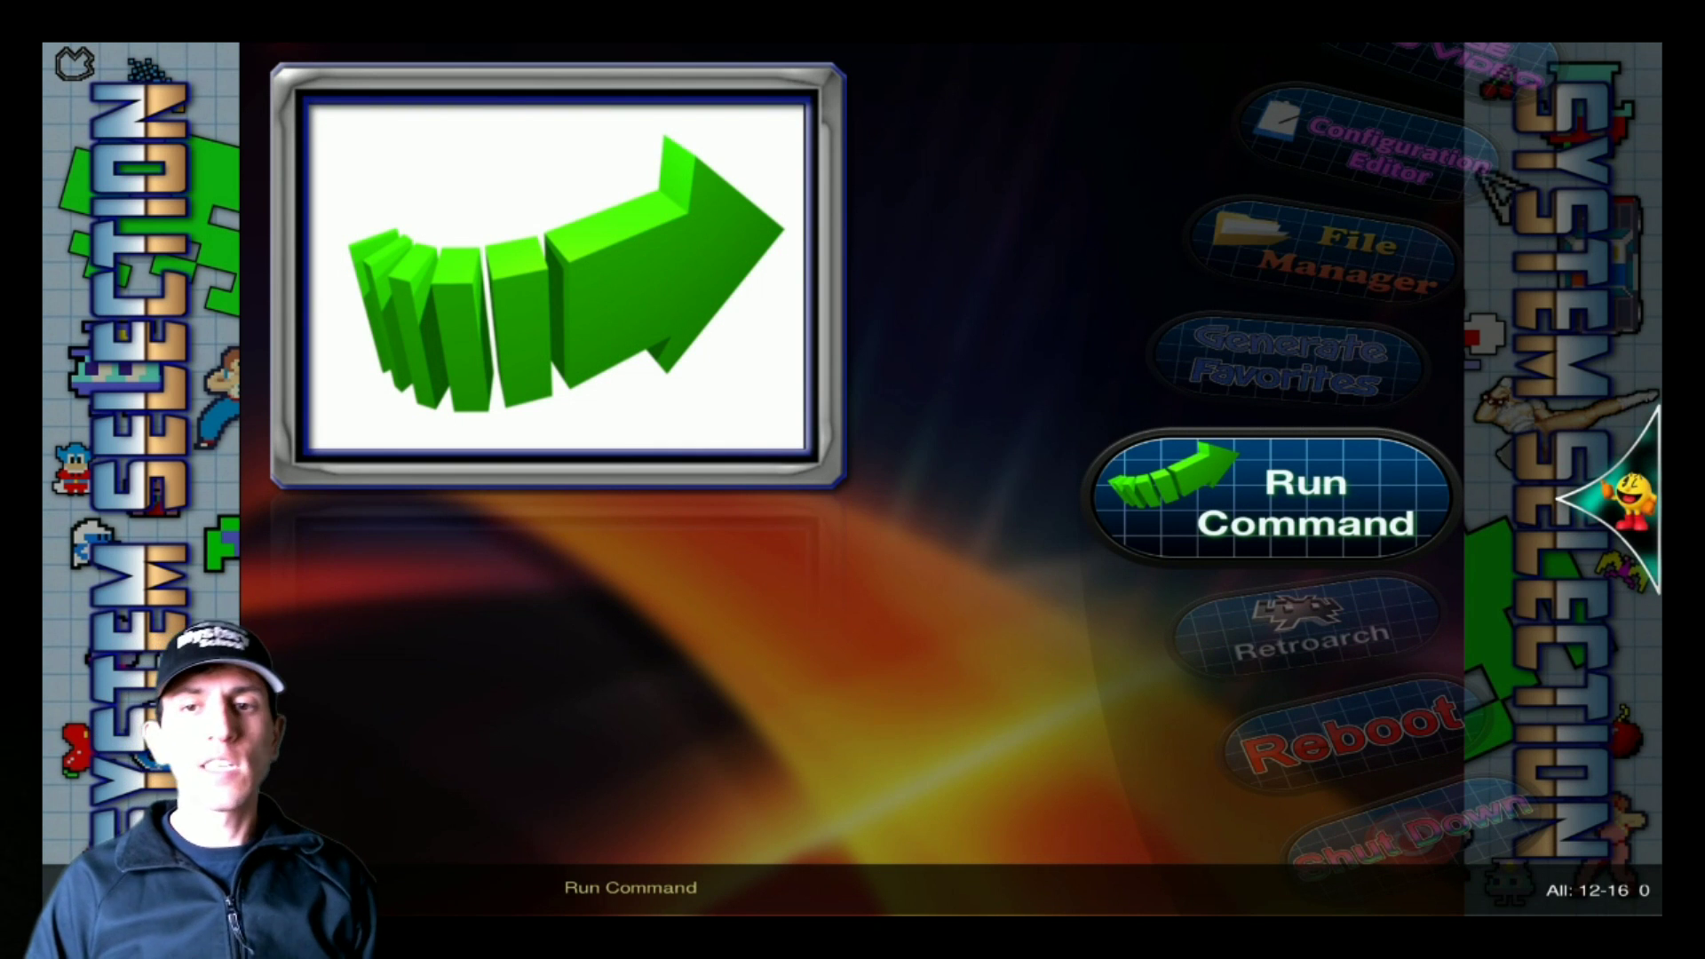
pyautogui.press('Down')
pyautogui.press('Down')
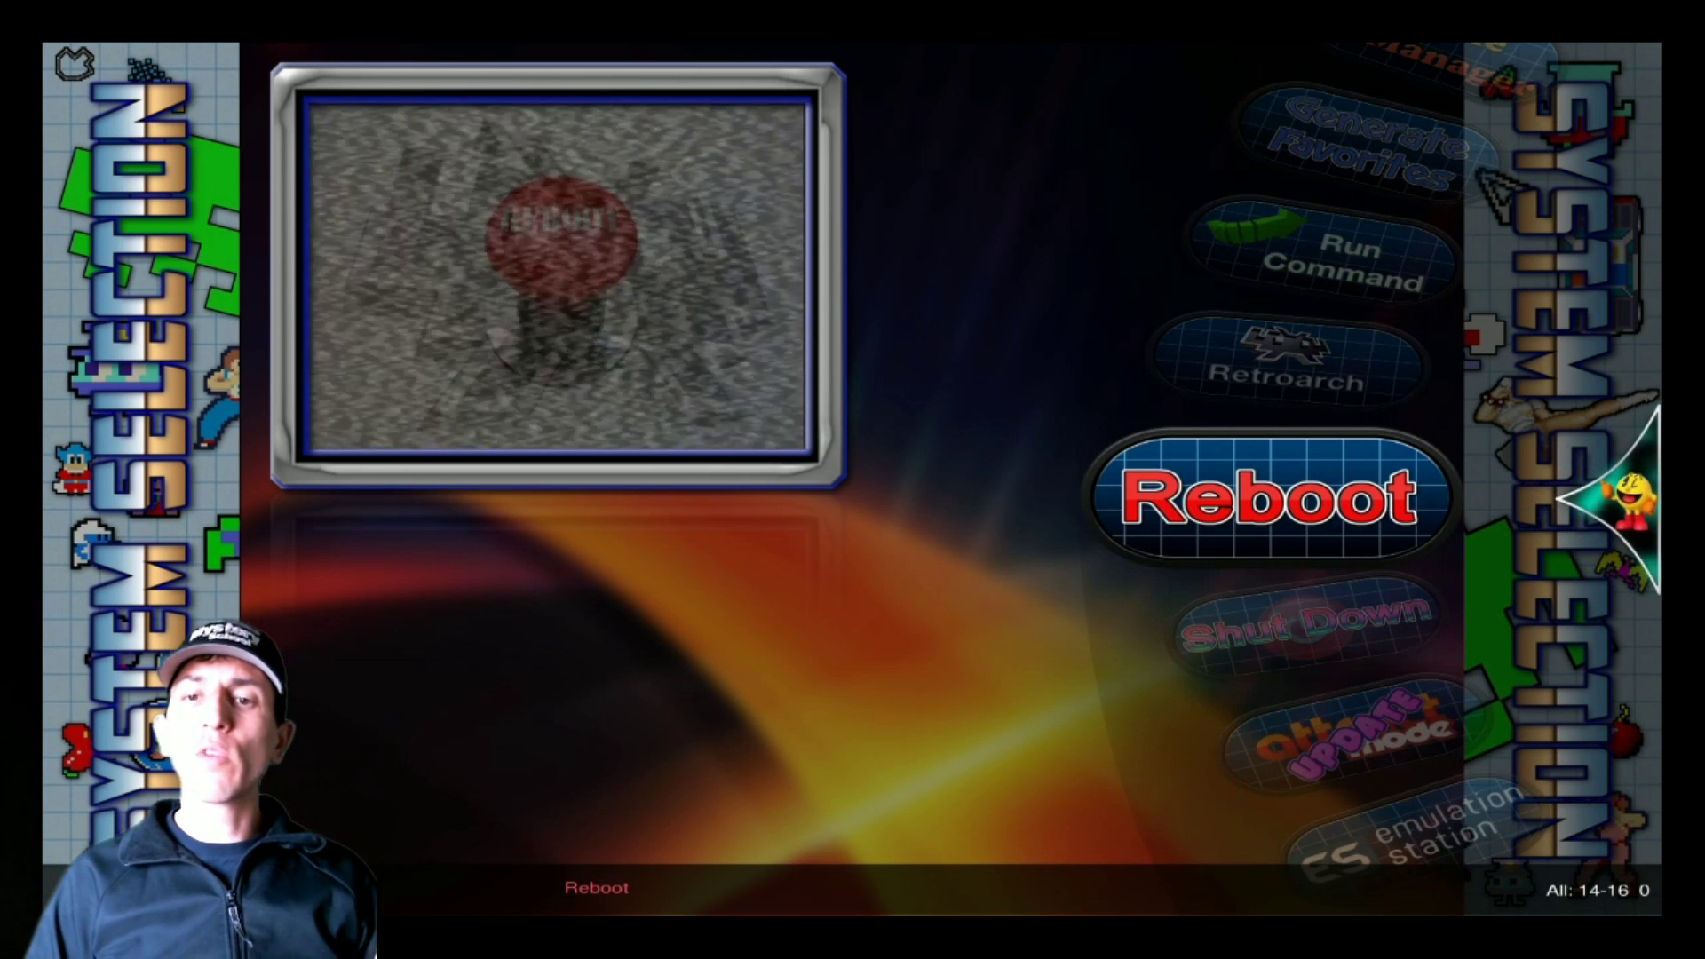
pyautogui.press('Down')
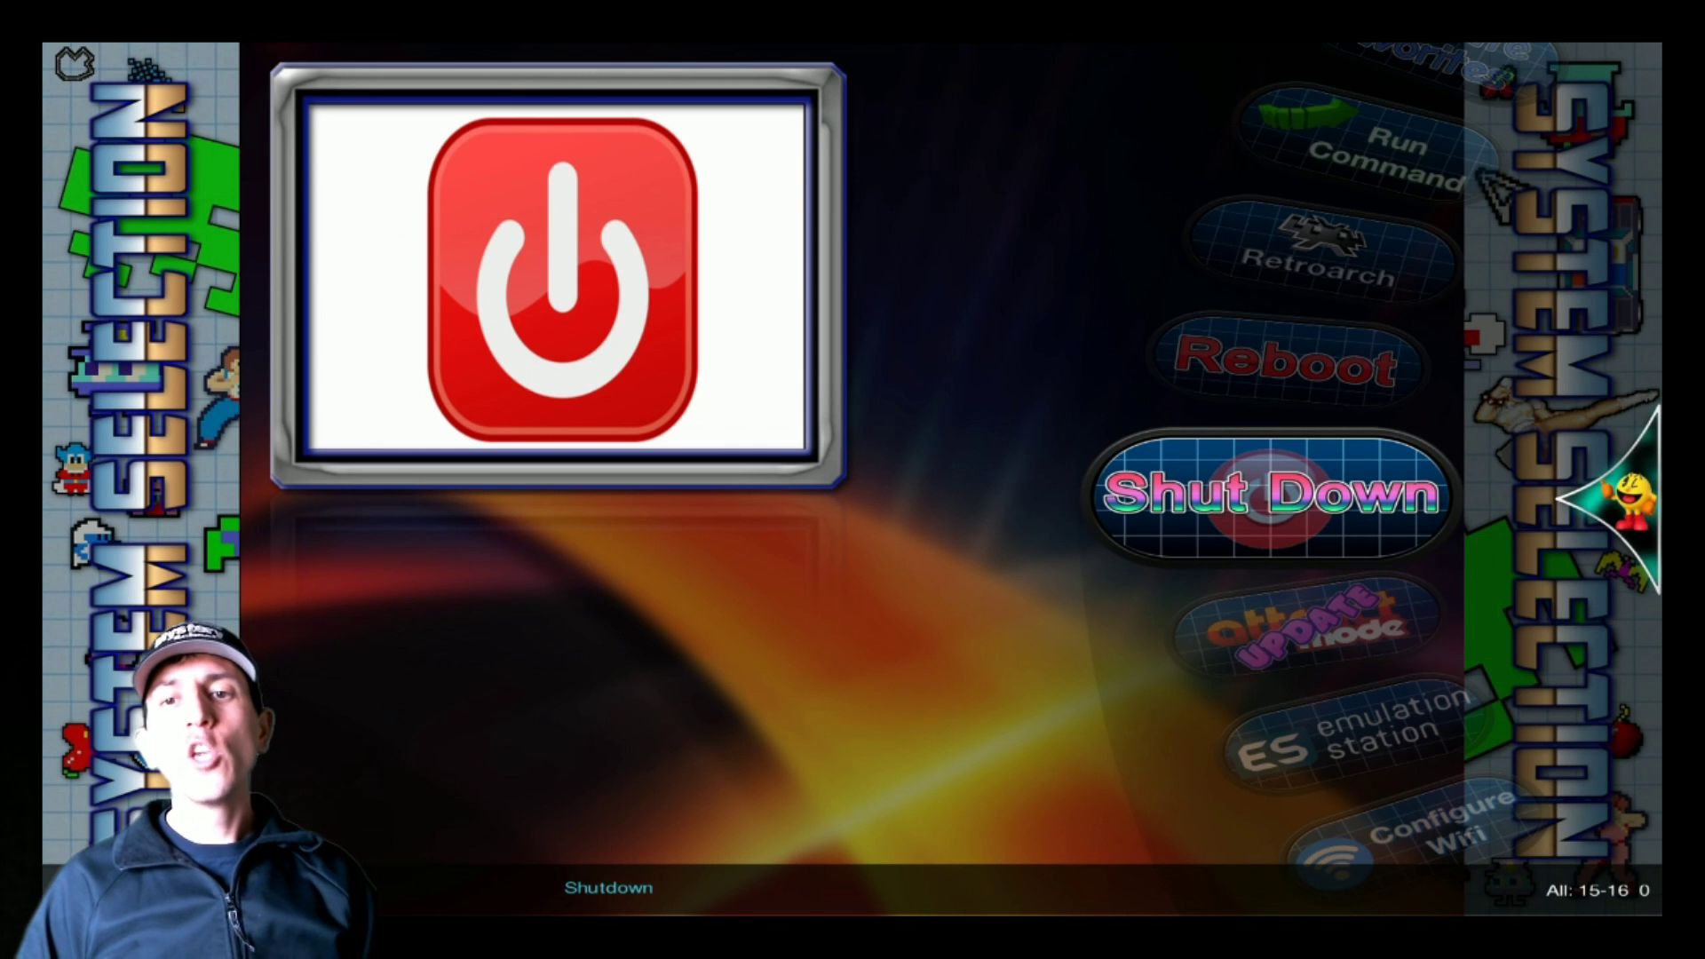
pyautogui.press('Down')
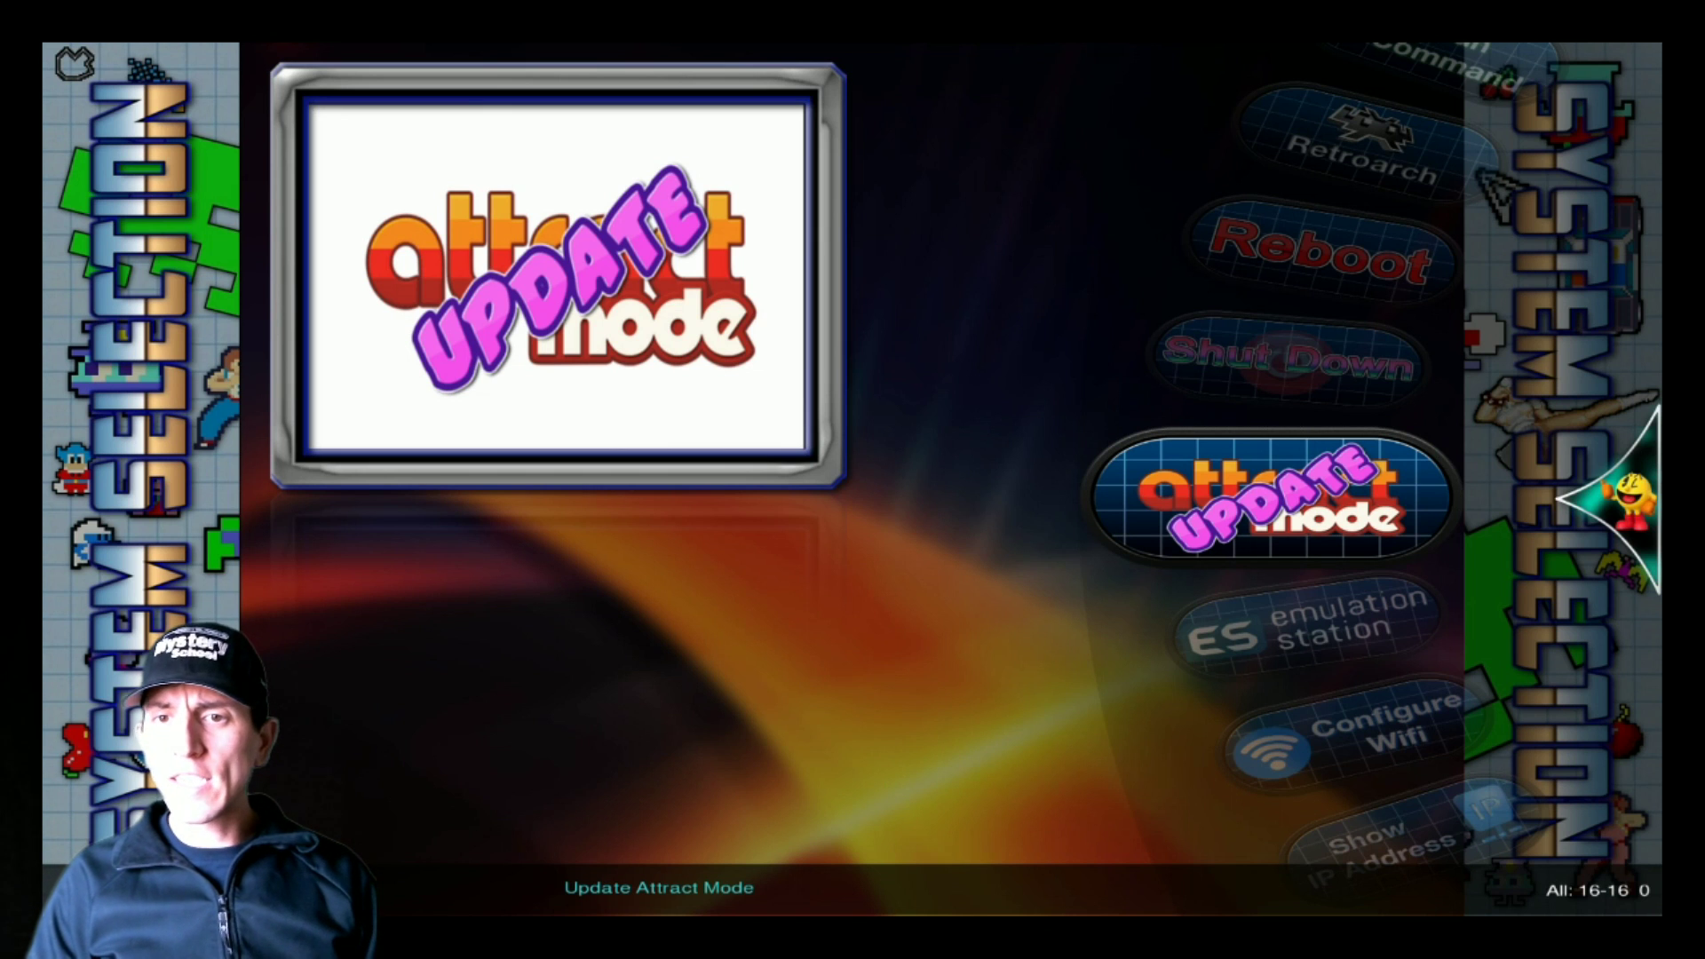
# Review the setup entries from Launch Emulationstation past Configure Wifi, Show IP Address and RetroPie Setup to Bluetooth
pyautogui.press('Down')
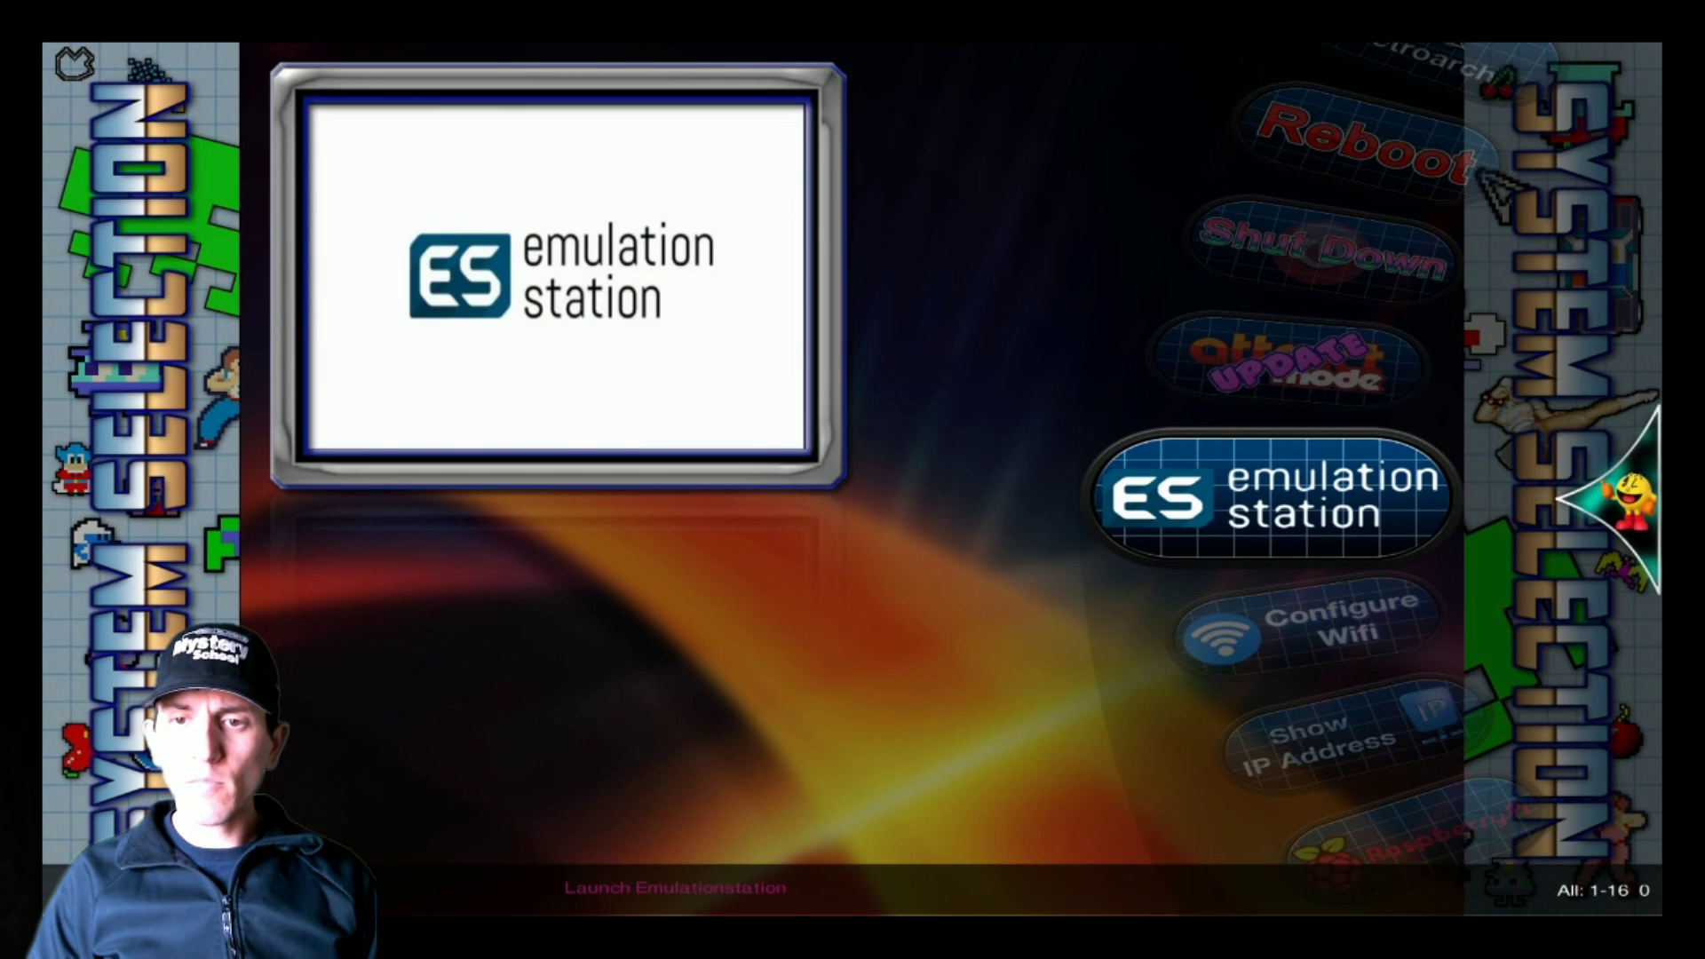
pyautogui.press('Down')
pyautogui.press('Down')
pyautogui.press('Down')
pyautogui.press('Down')
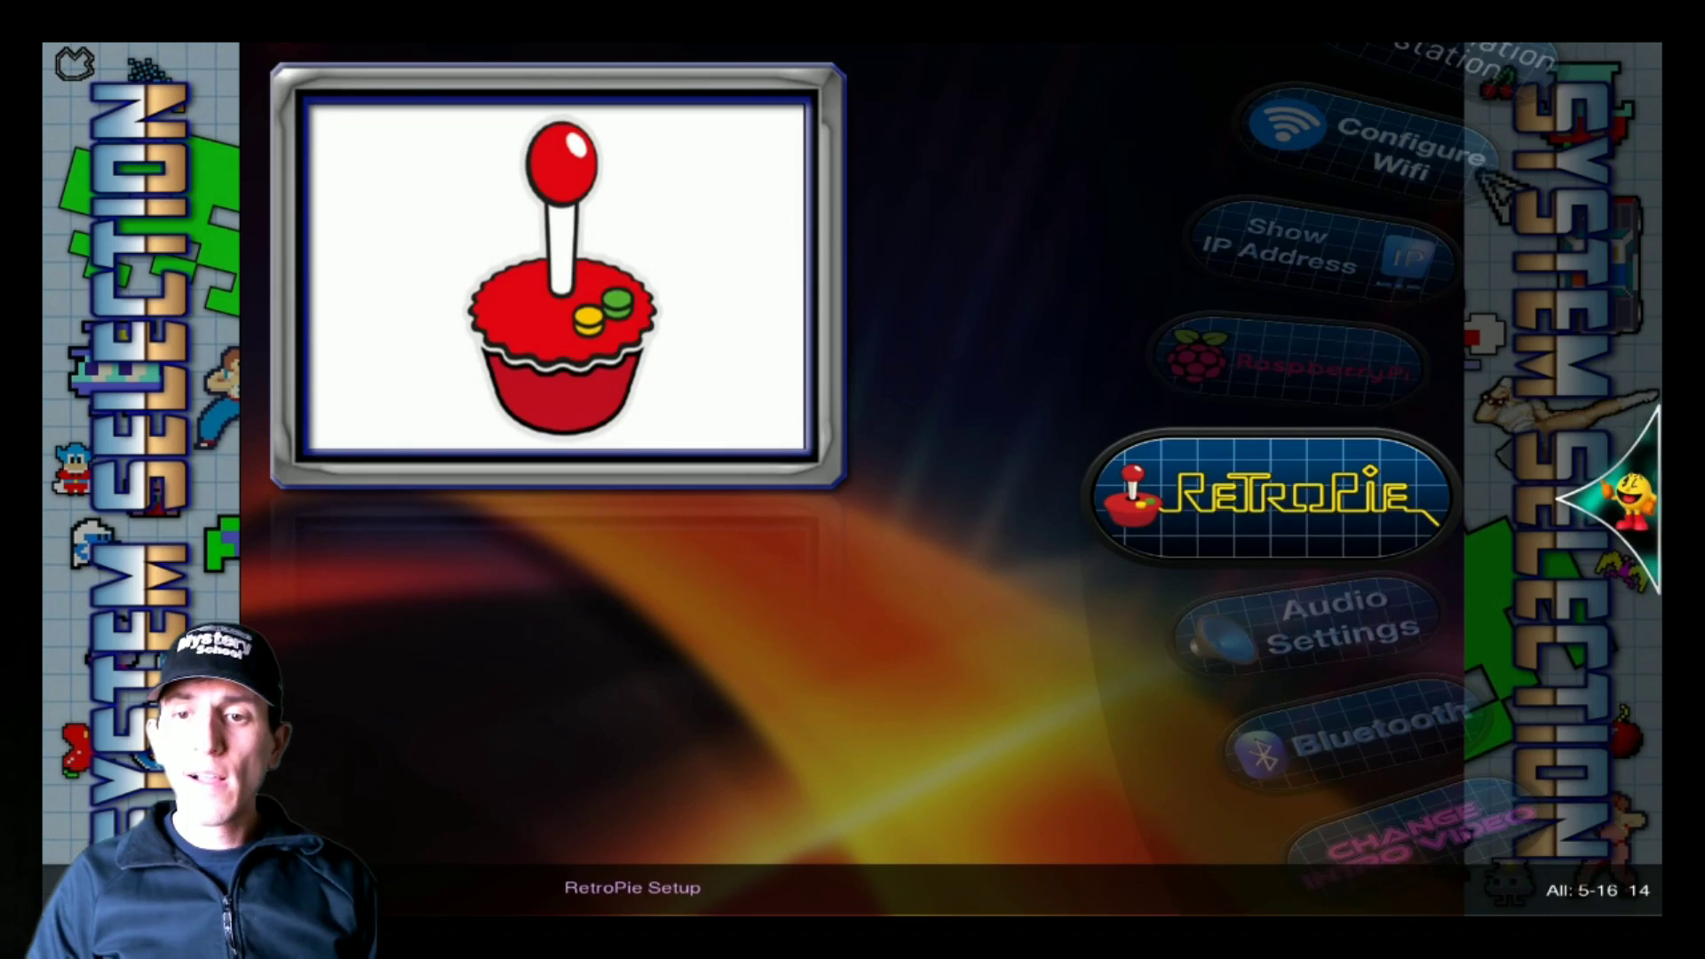
pyautogui.press('Down')
pyautogui.press('Down')
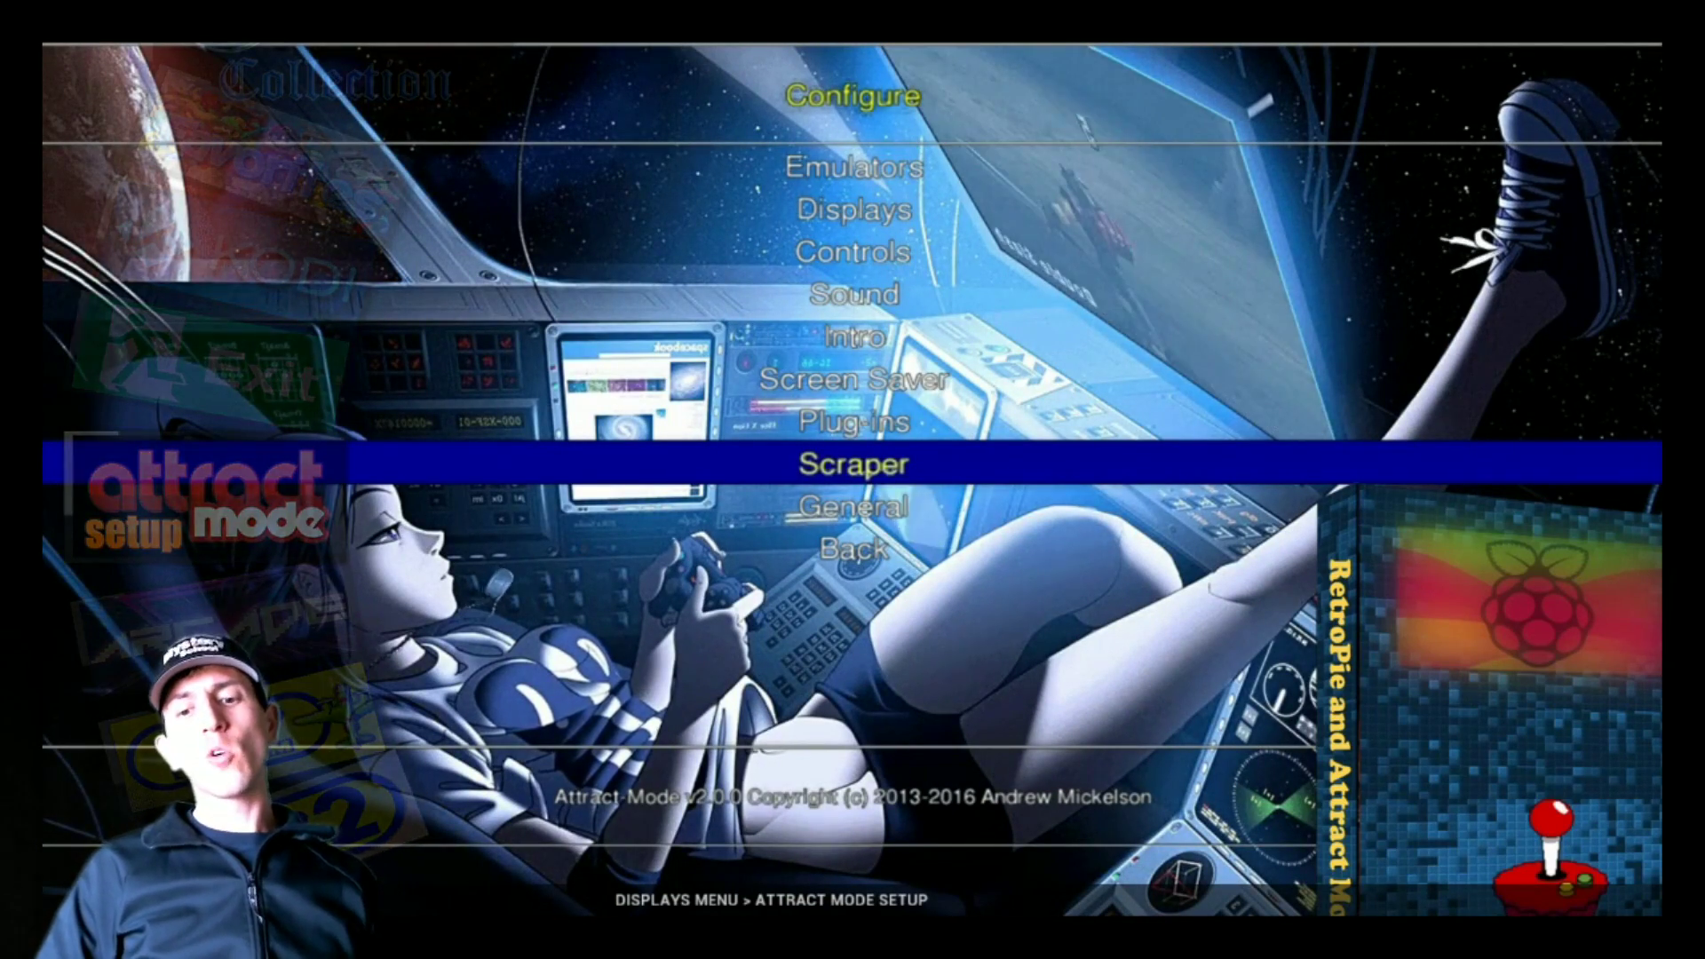
# Open the Controls settings from Attract Mode's Configure menu
pyautogui.press('Up')
pyautogui.press('Up')
pyautogui.press('Up')
pyautogui.press('Up')
pyautogui.press('Up')
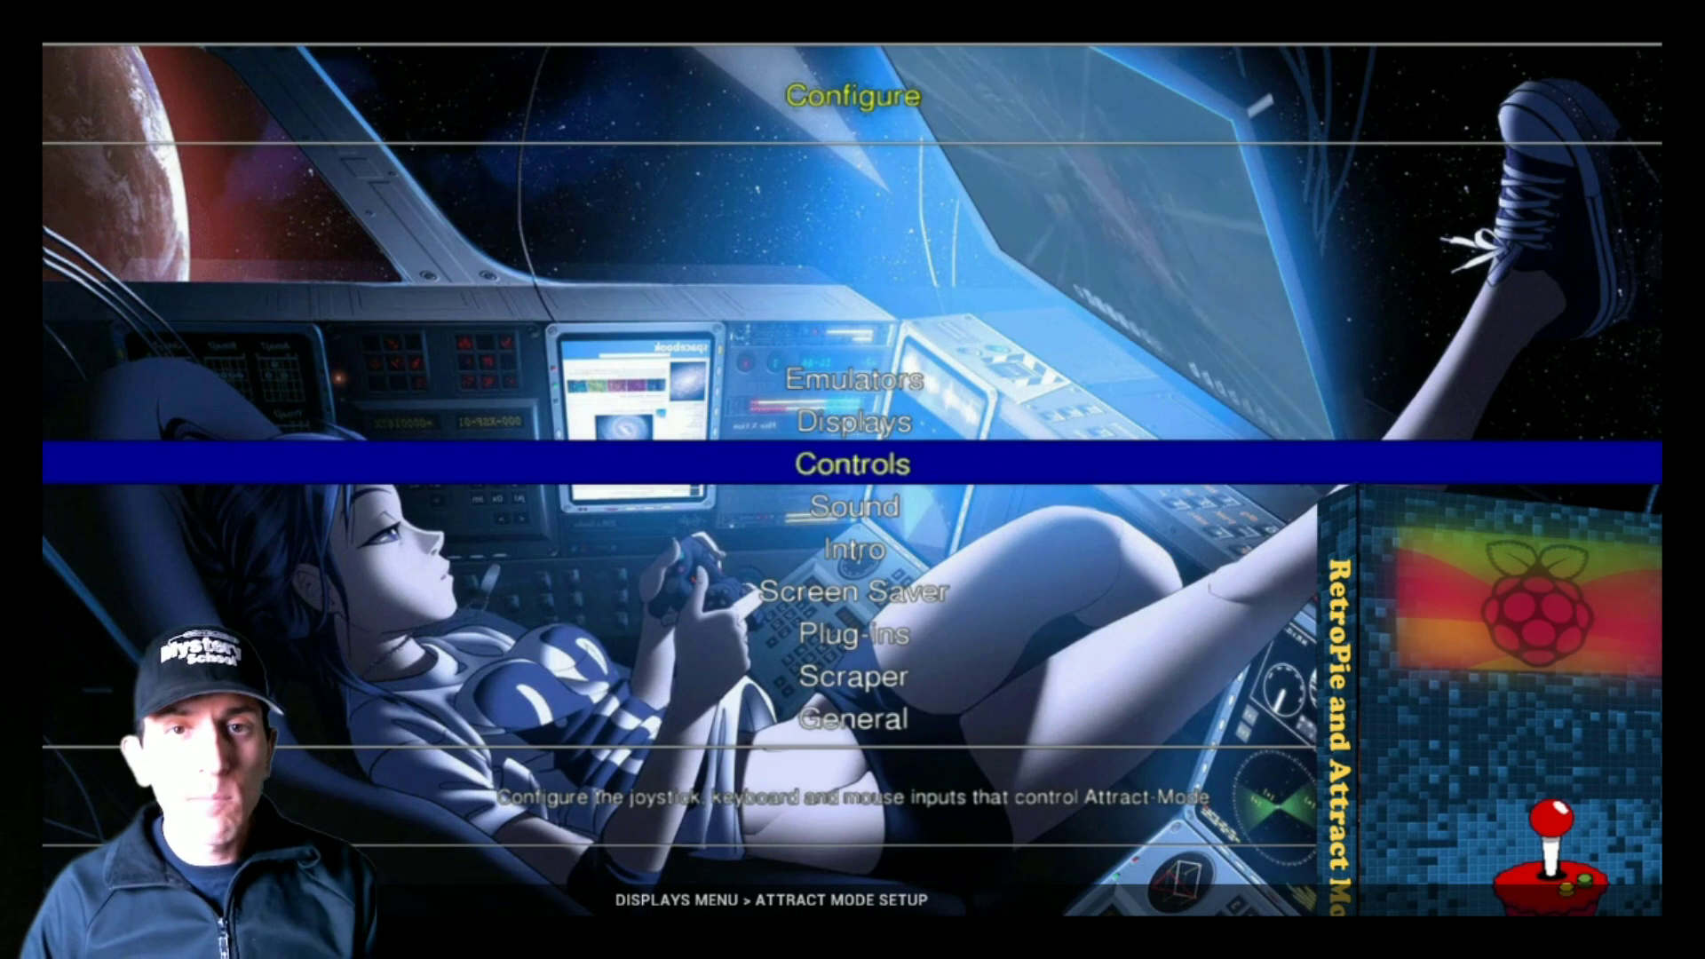
pyautogui.press('Return')
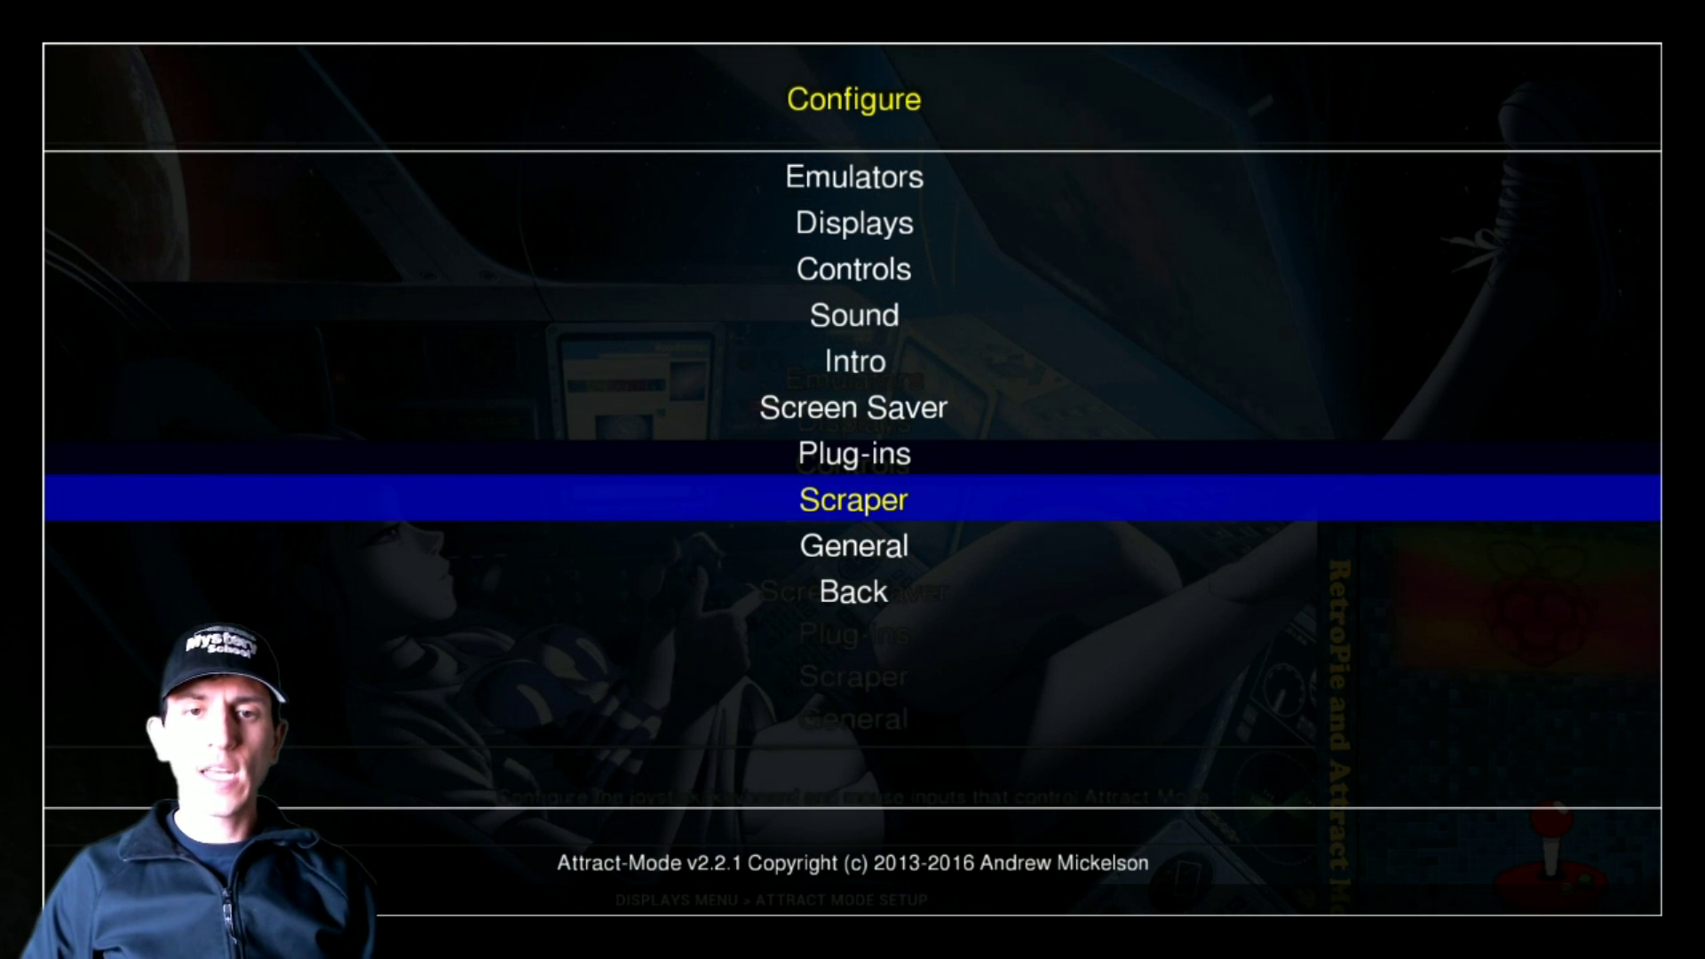
# Review the Configure categories from Scraper up past Screen Saver and Displays to Emulators, and return to Controls
pyautogui.press('Up')
pyautogui.press('Up')
pyautogui.press('Up')
pyautogui.press('Up')
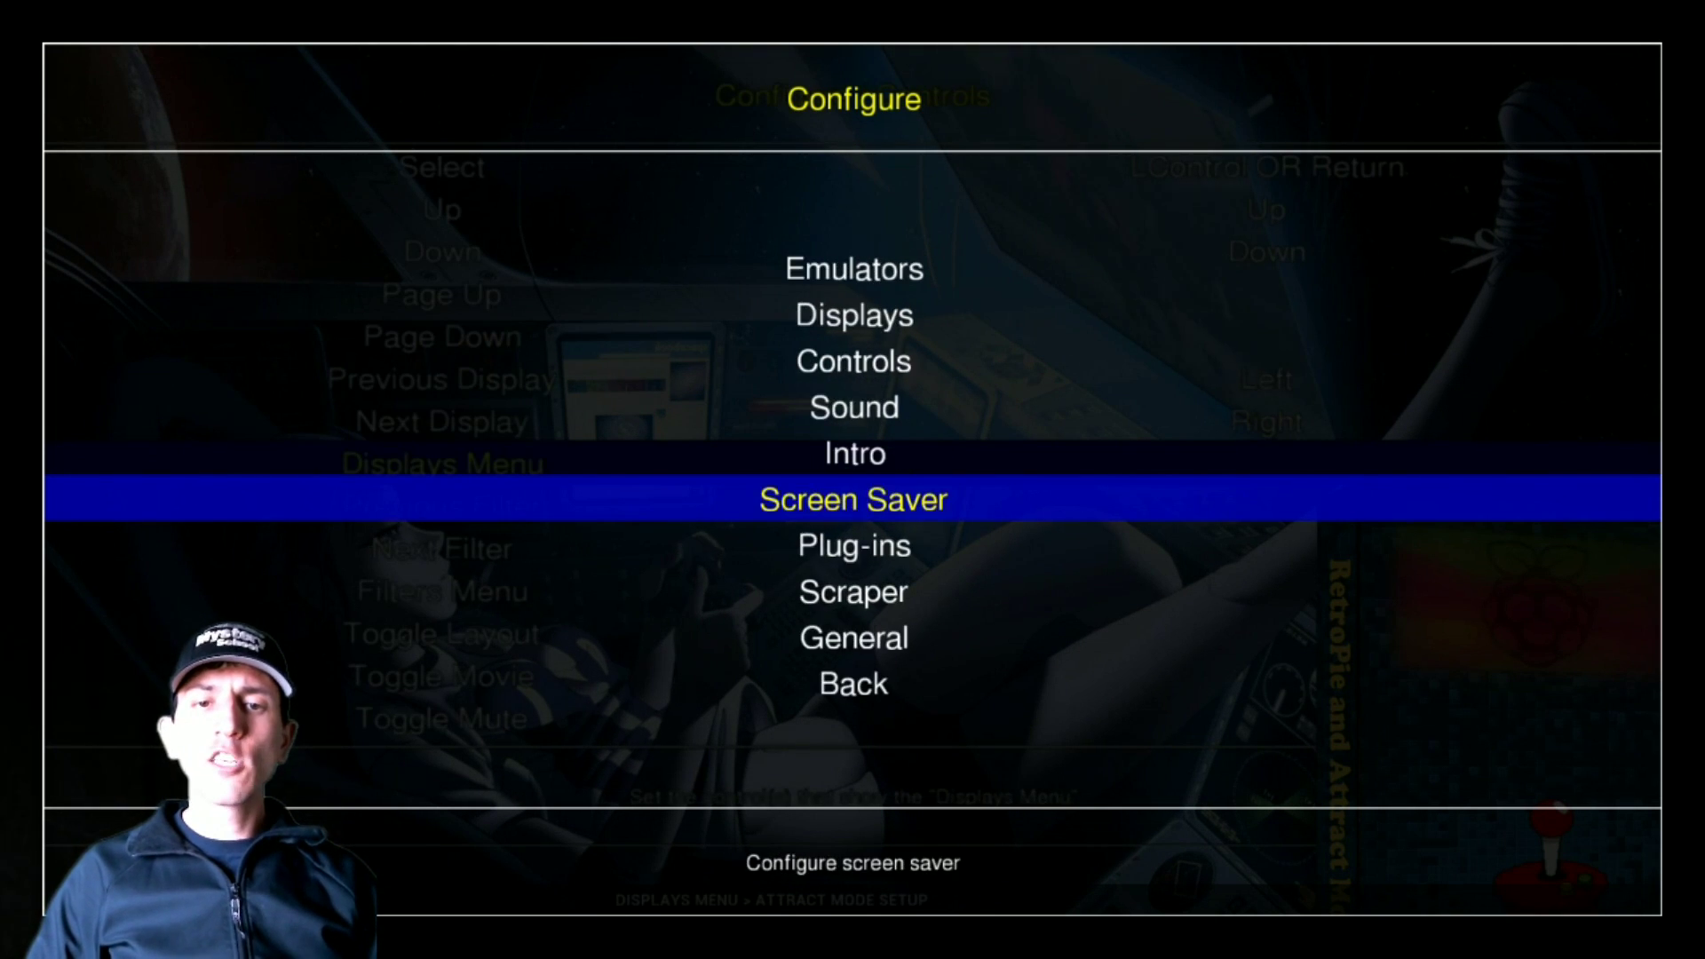
pyautogui.press('Up')
pyautogui.press('Up')
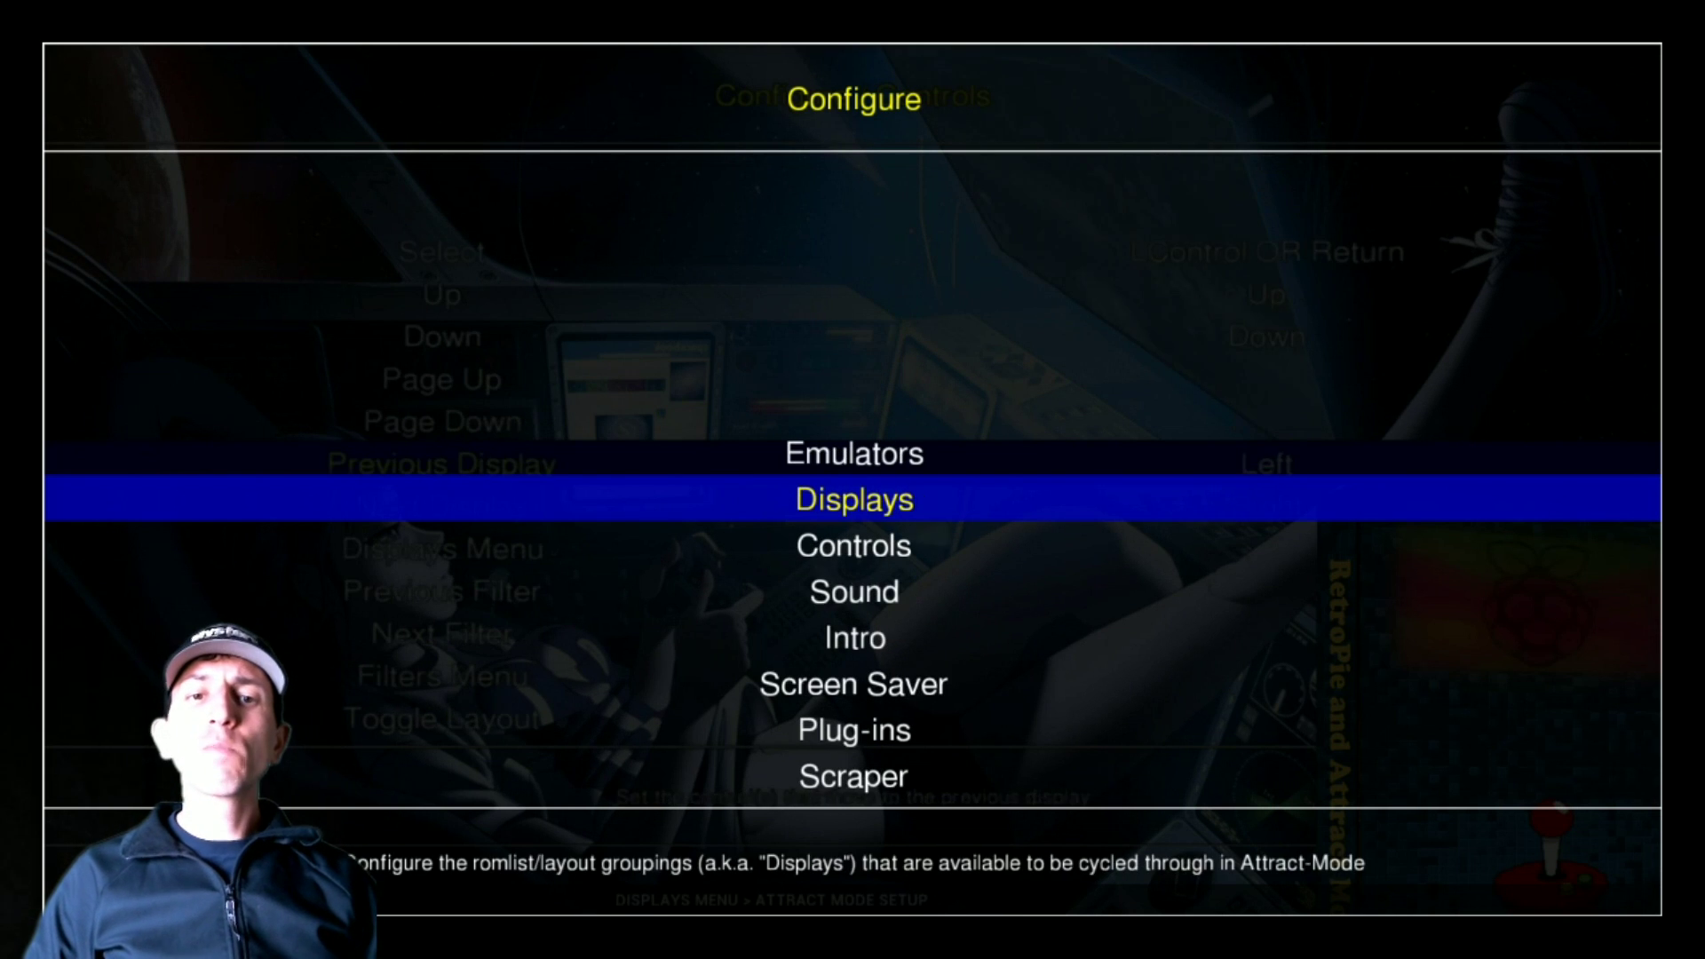
pyautogui.press('Up')
pyautogui.press('Down')
pyautogui.press('Down')
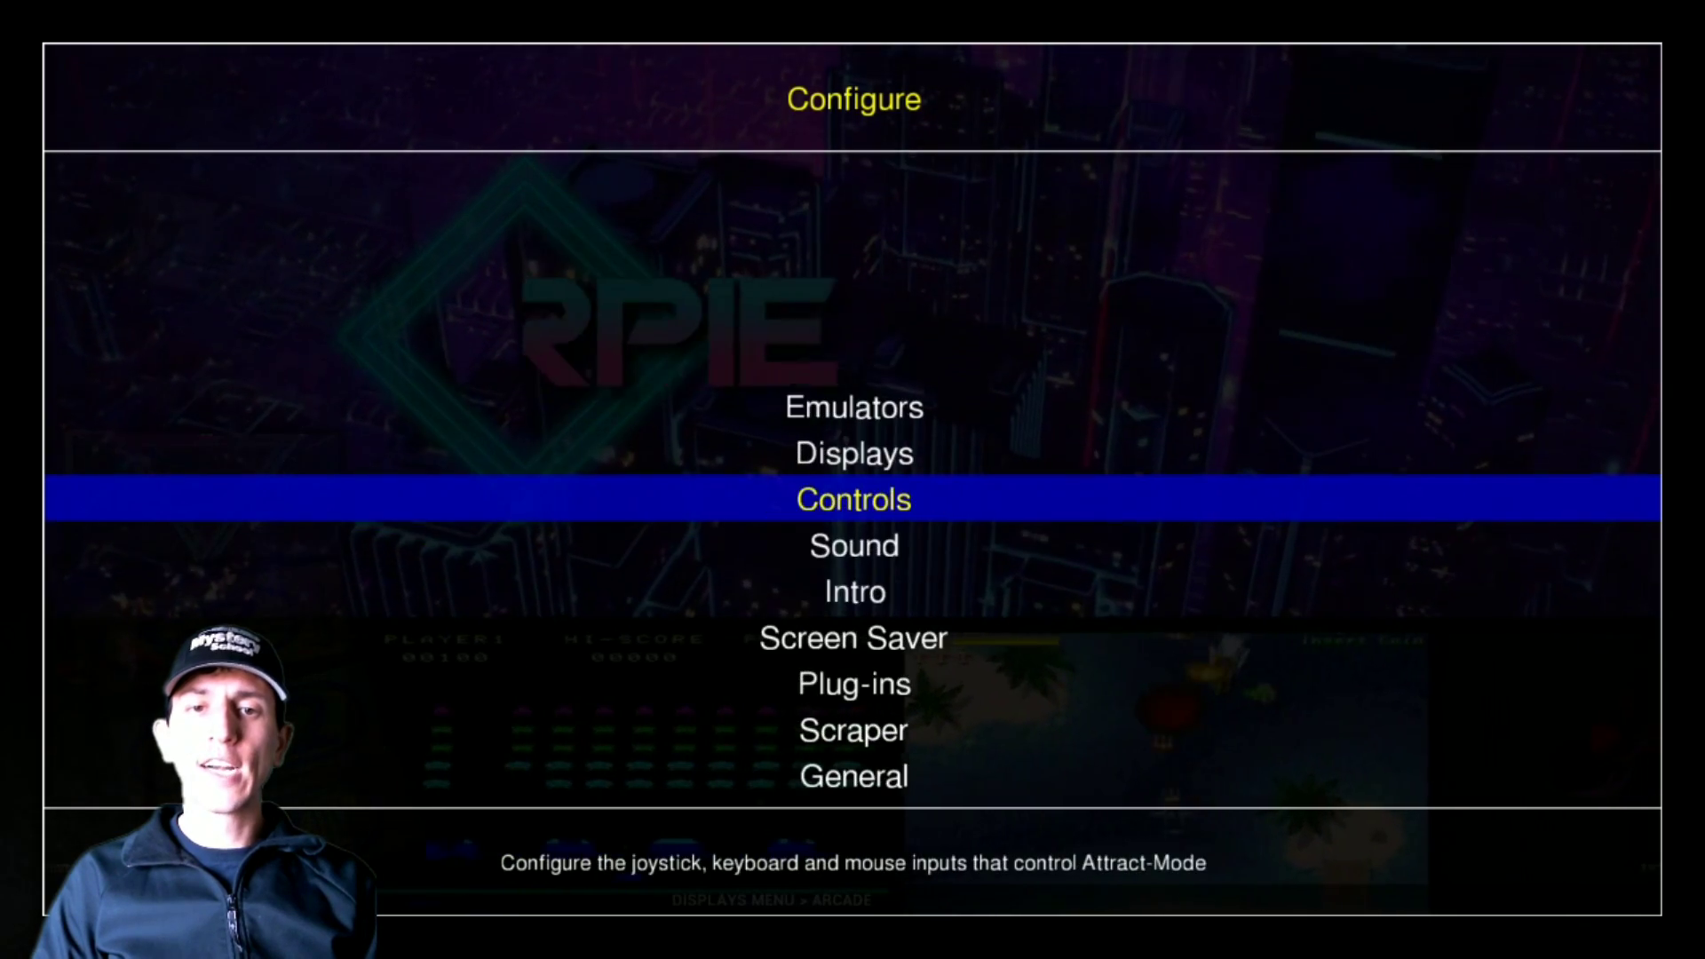
# Open the Controls settings and review the mappings around Right (Next Display), Select, Previous Game and Next Game
pyautogui.press('Return')
pyautogui.press('Up')
pyautogui.press('Up')
pyautogui.press('Up')
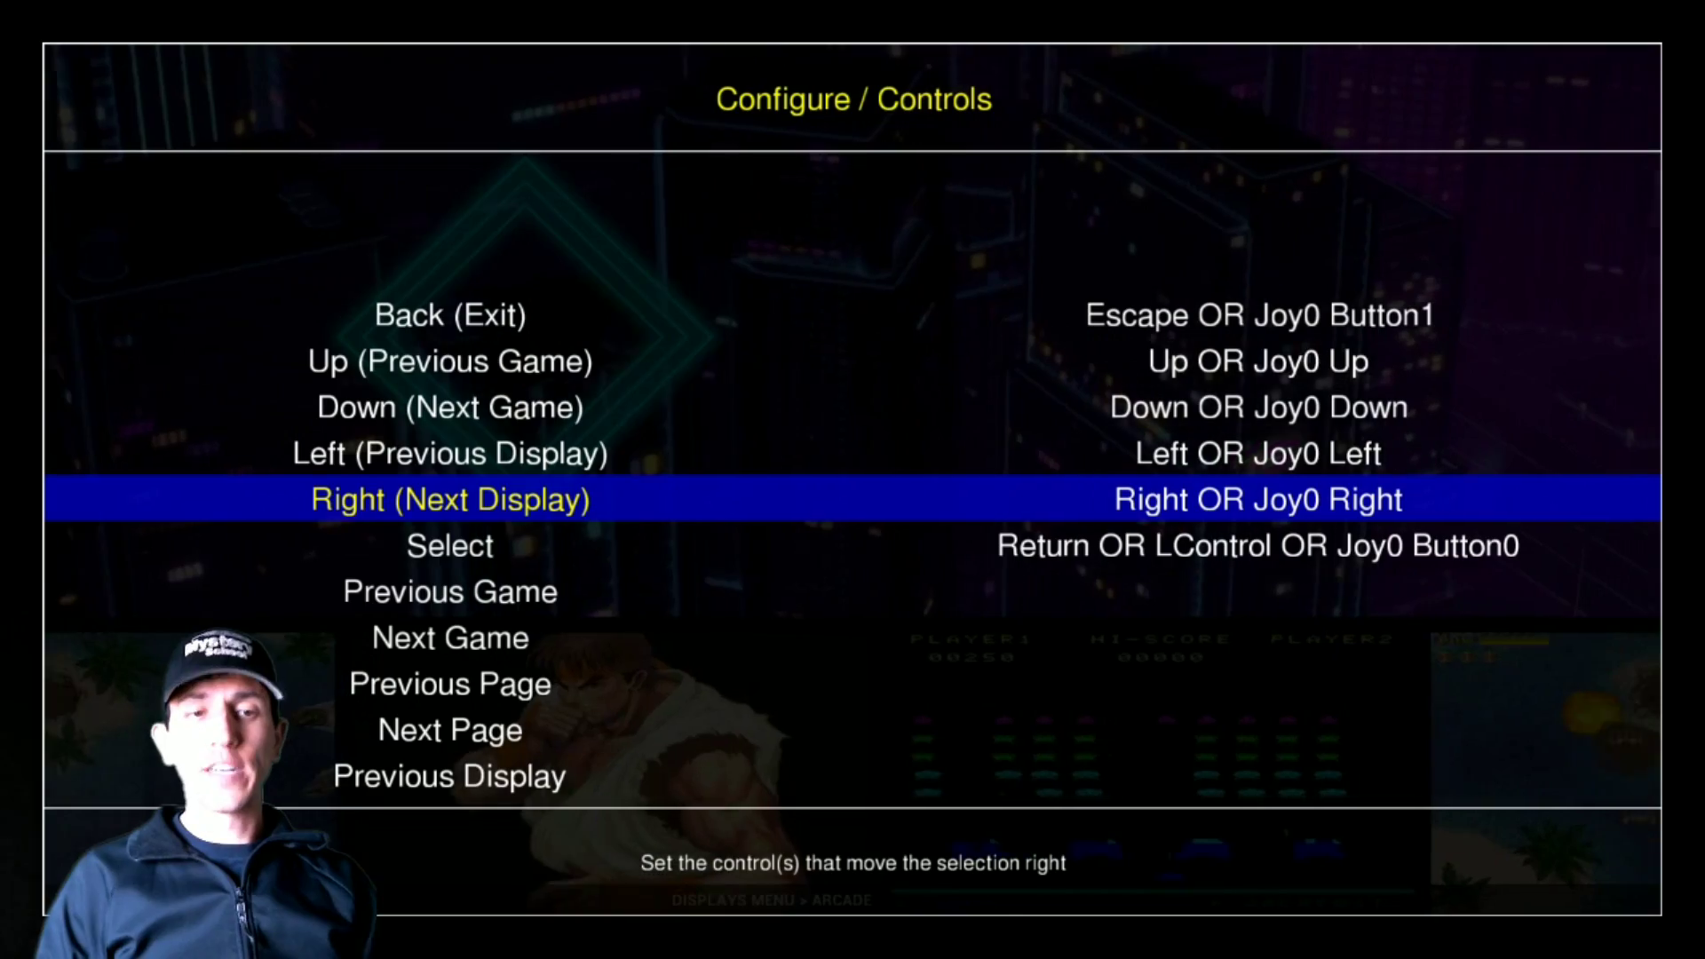
pyautogui.press('Down')
pyautogui.press('Down')
pyautogui.press('Down')
pyautogui.press('Down')
pyautogui.press('Down')
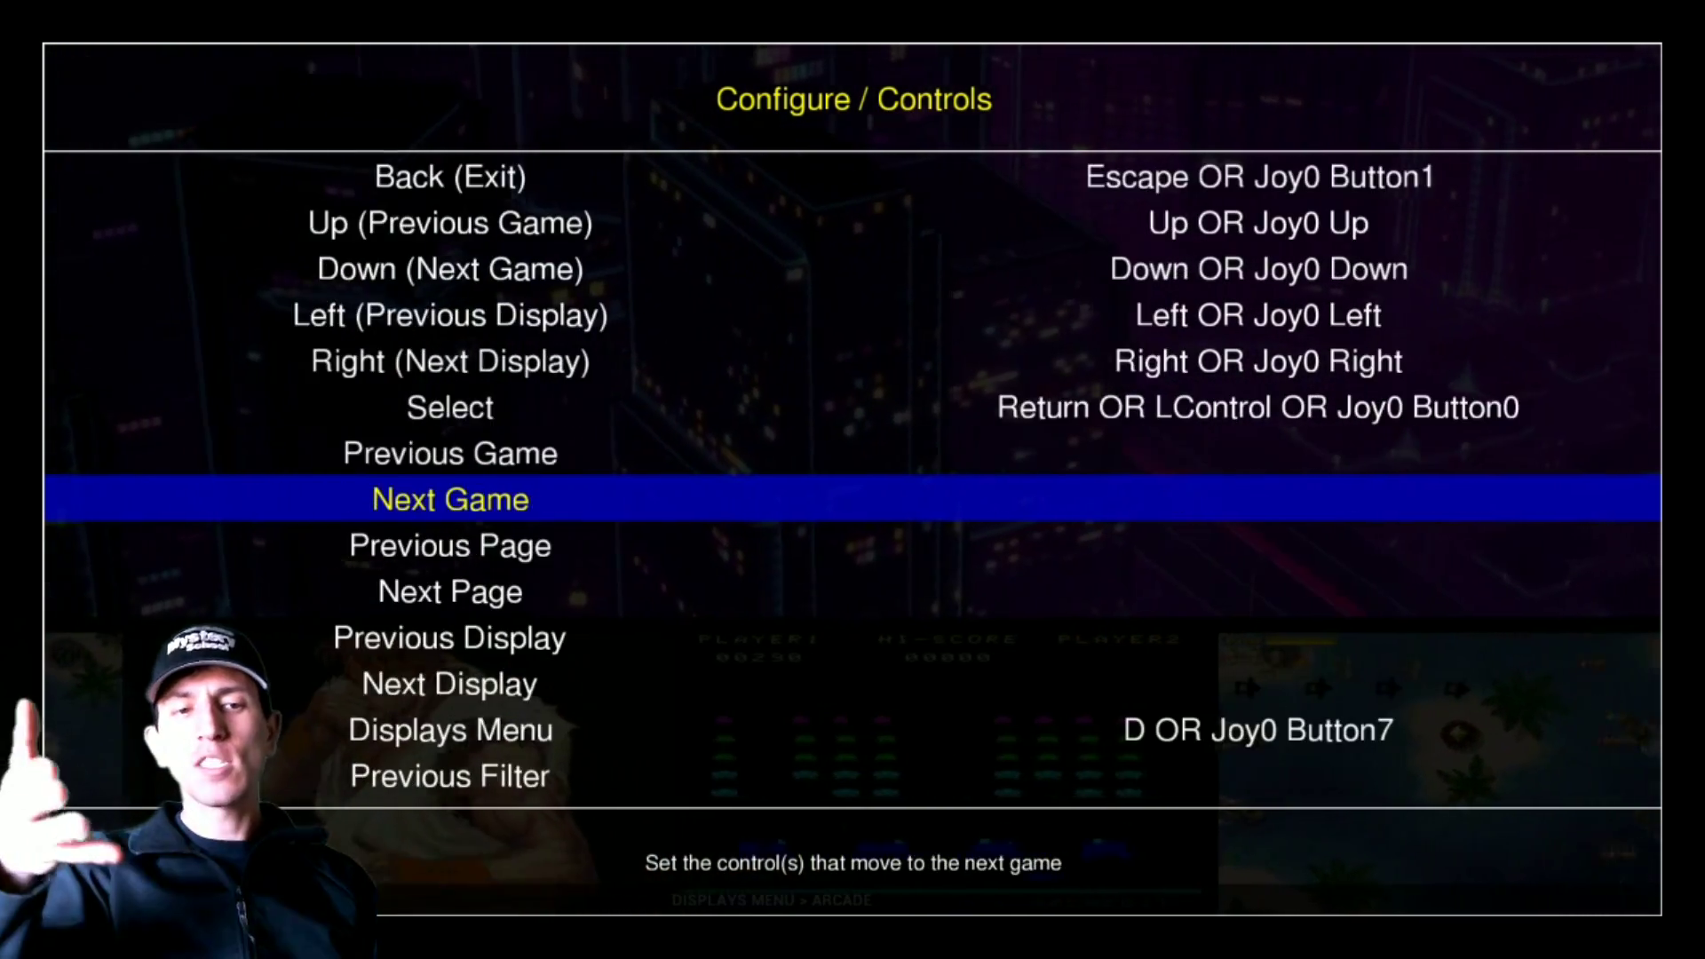
# Review the control mappings from Next Display past Displays Menu and the filter actions to Toggle Layout, and leave Controls
pyautogui.press('Down')
pyautogui.press('Down')
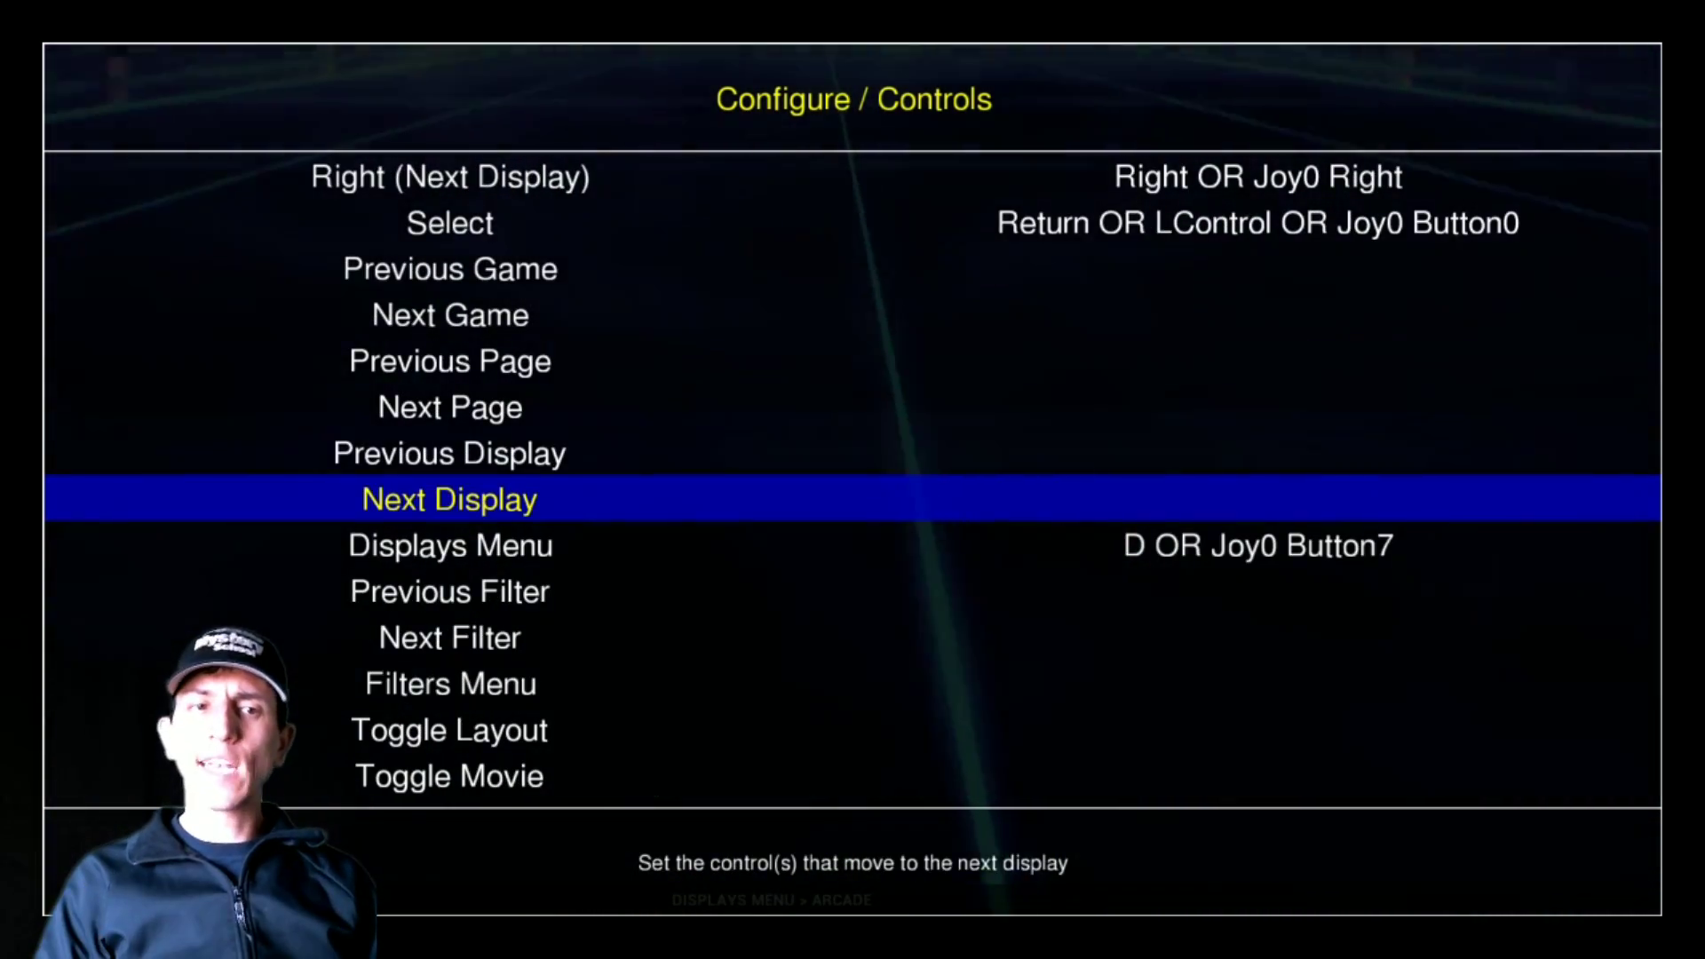
pyautogui.press('Down')
pyautogui.press('Down')
pyautogui.press('Down')
pyautogui.press('Down')
pyautogui.press('Down')
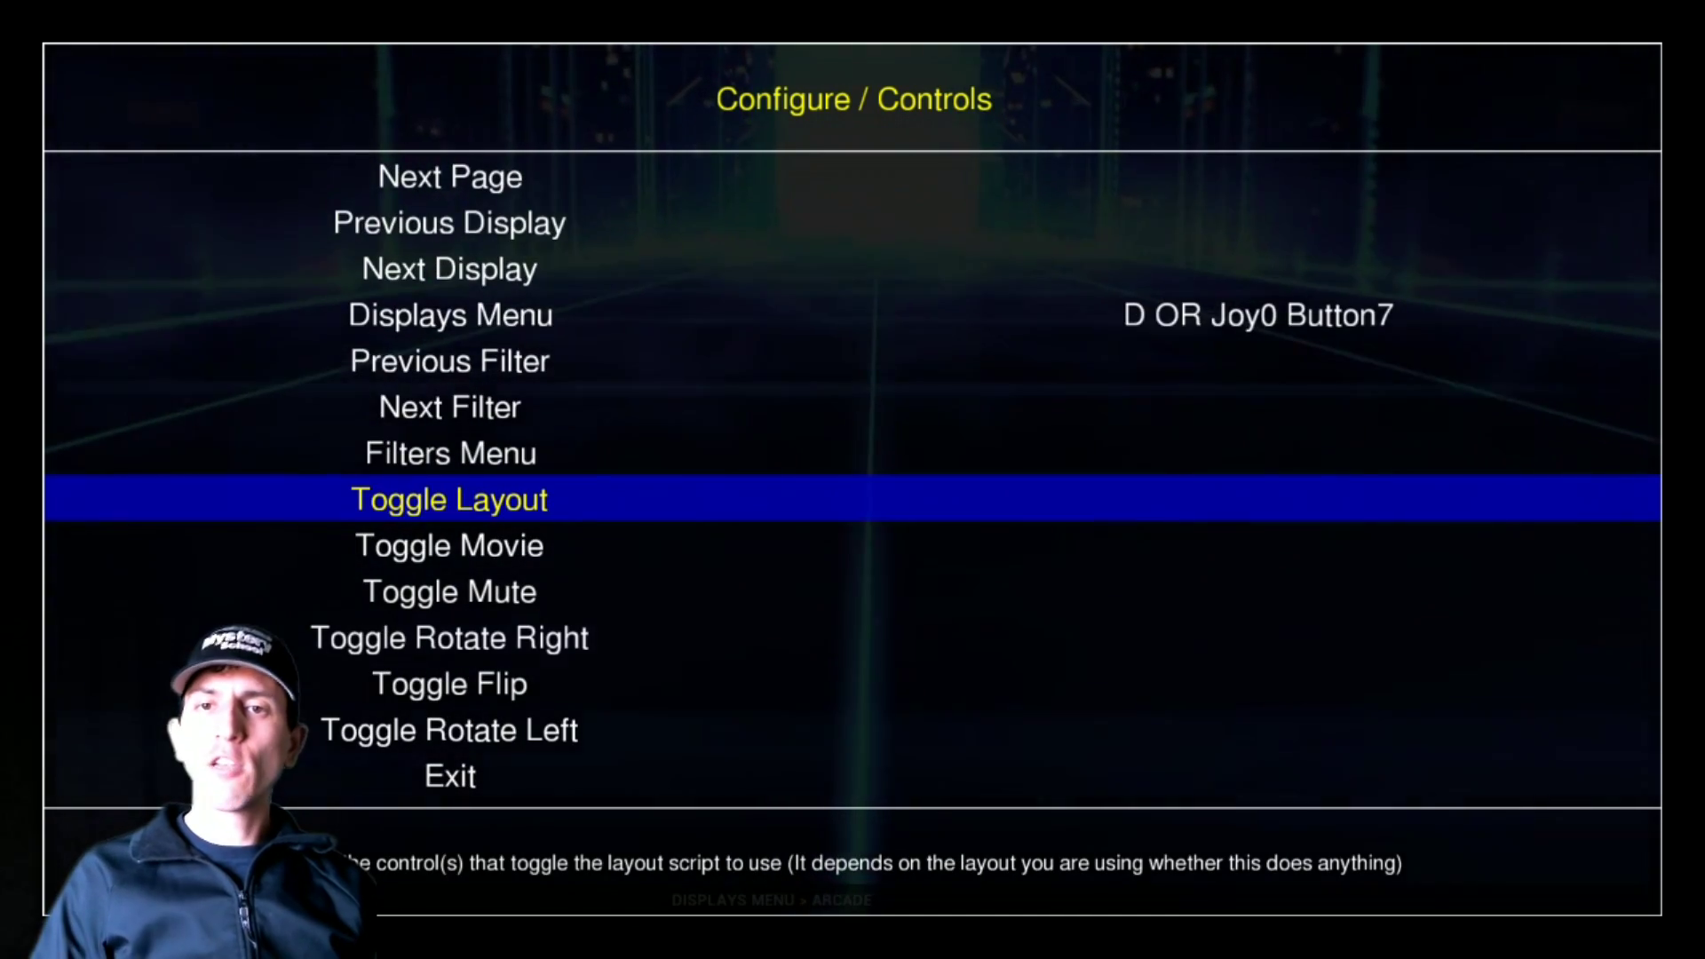
pyautogui.press('Escape')
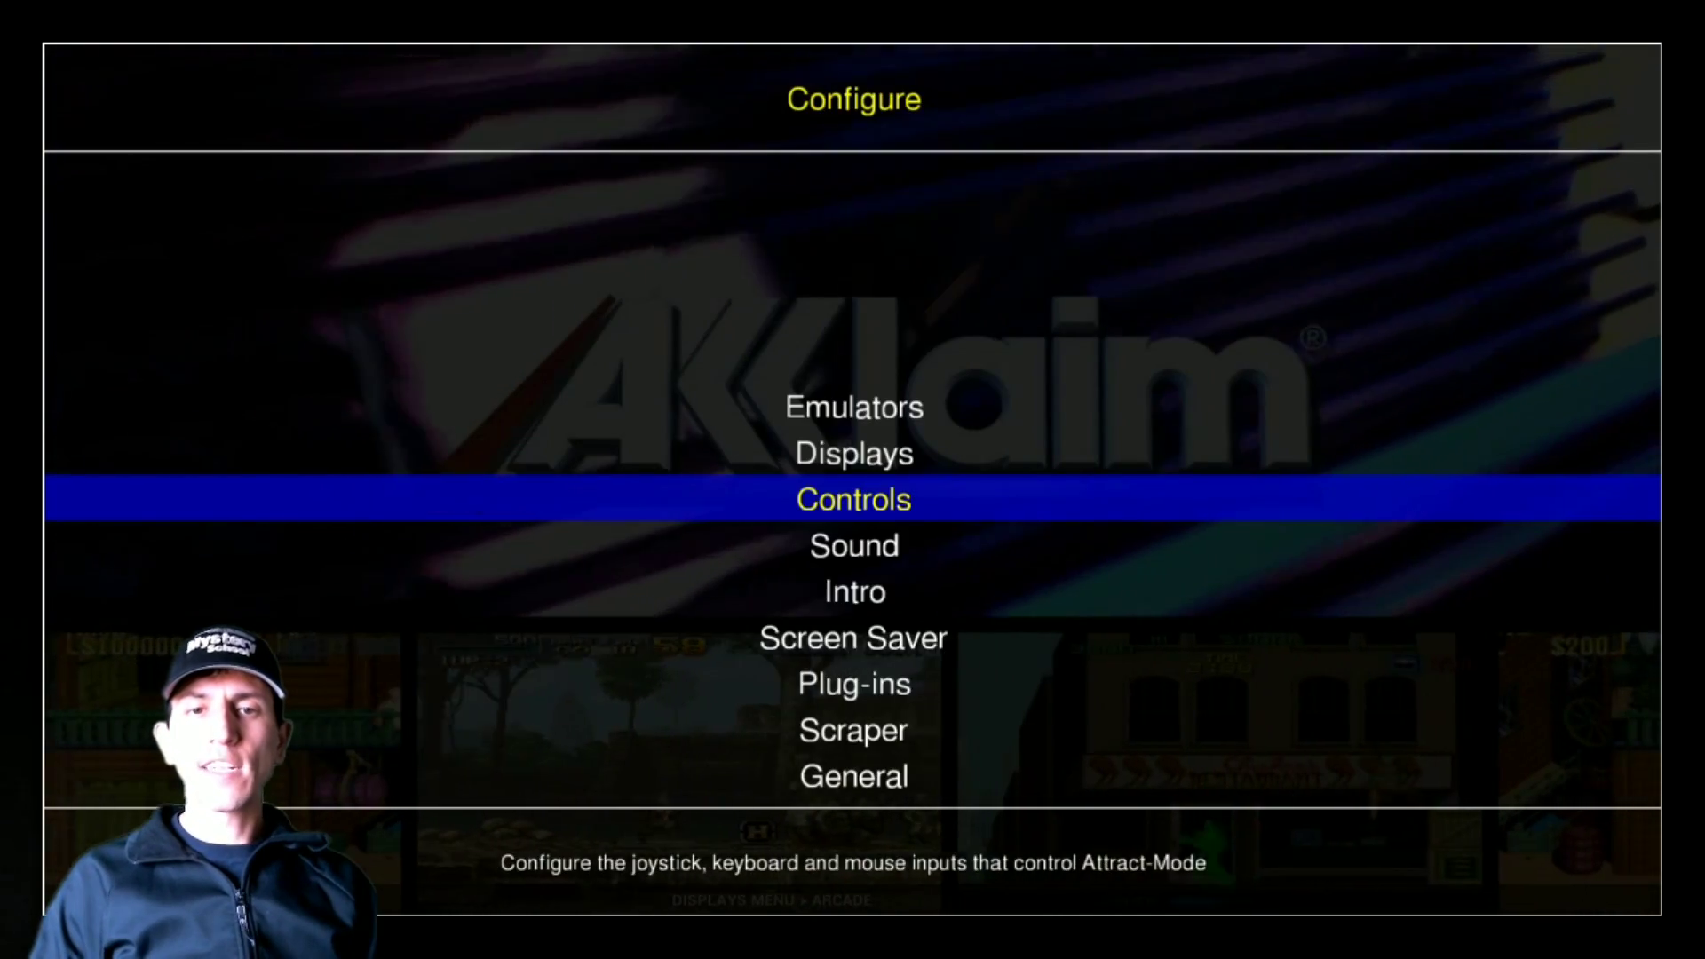
# Open the Displays settings, browse the configured displays past Capcom Play System III to Sega X Board, and leave the list
pyautogui.press('Up')
pyautogui.press('Return')
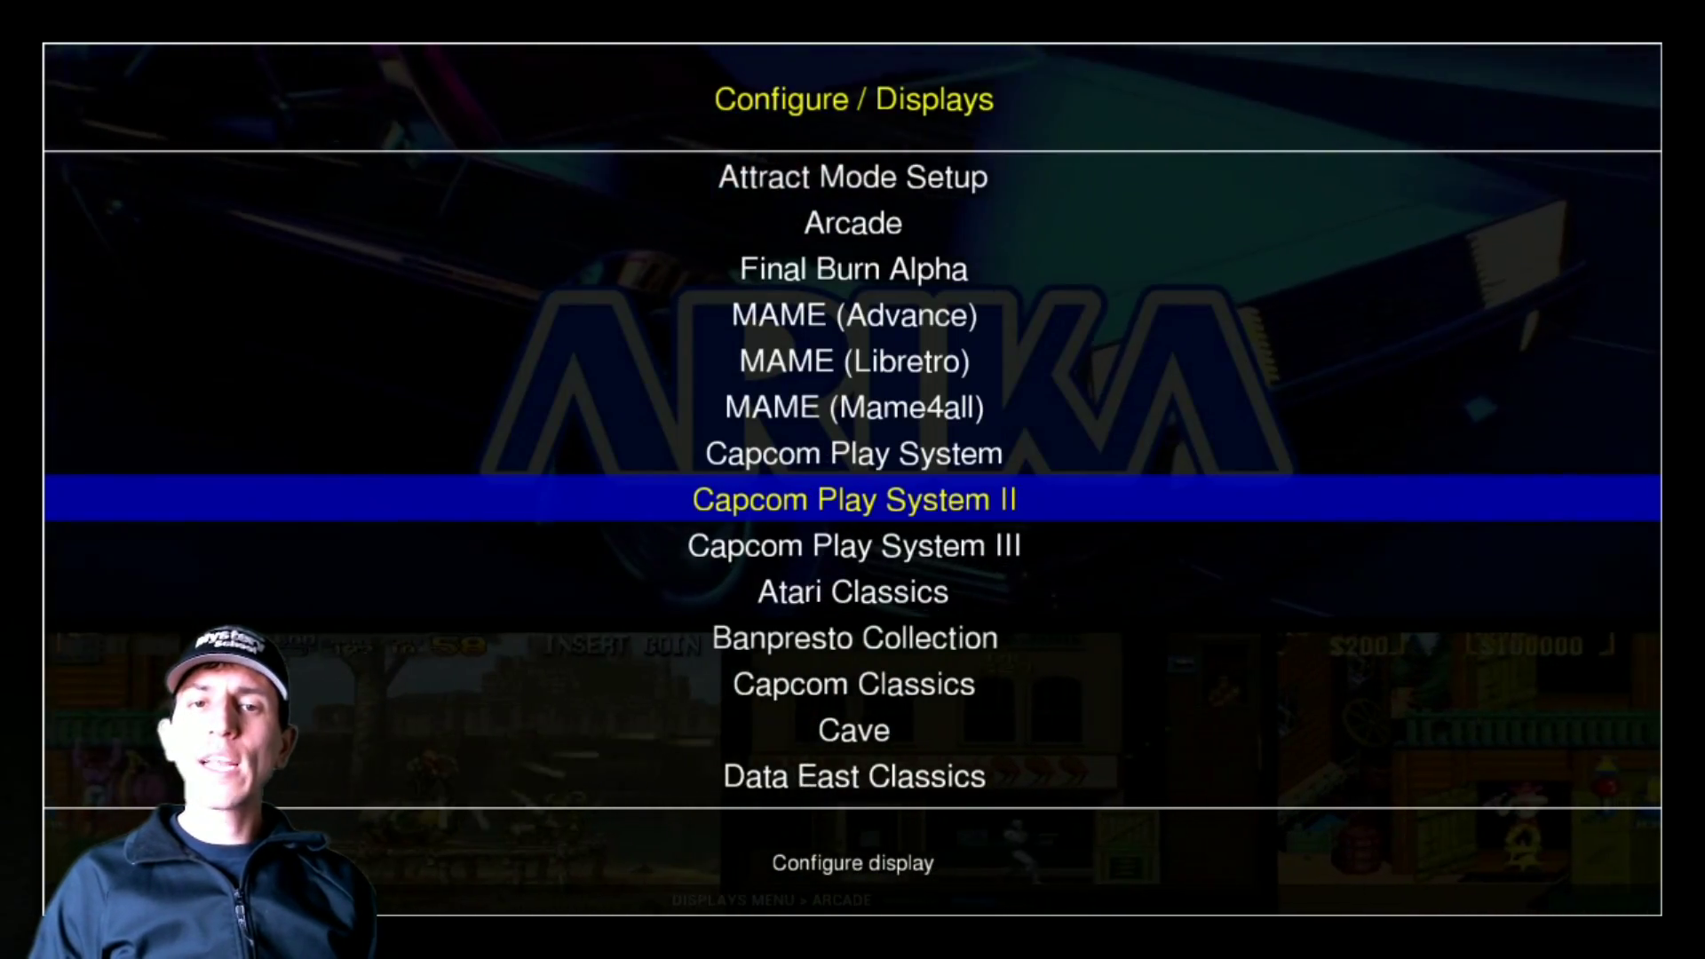
pyautogui.press('Up')
pyautogui.press('Up')
pyautogui.press('Up')
pyautogui.press('Down')
pyautogui.press('Down')
pyautogui.press('Down')
pyautogui.press('Down')
pyautogui.press('Down')
pyautogui.press('Down')
pyautogui.press('Down')
pyautogui.press('Down')
pyautogui.press('Down')
pyautogui.press('Down')
pyautogui.press('Down')
pyautogui.press('Down')
pyautogui.press('Down')
pyautogui.press('Down')
pyautogui.press('Down')
pyautogui.press('Down')
pyautogui.press('Down')
pyautogui.press('Down')
pyautogui.press('Down')
pyautogui.press('Down')
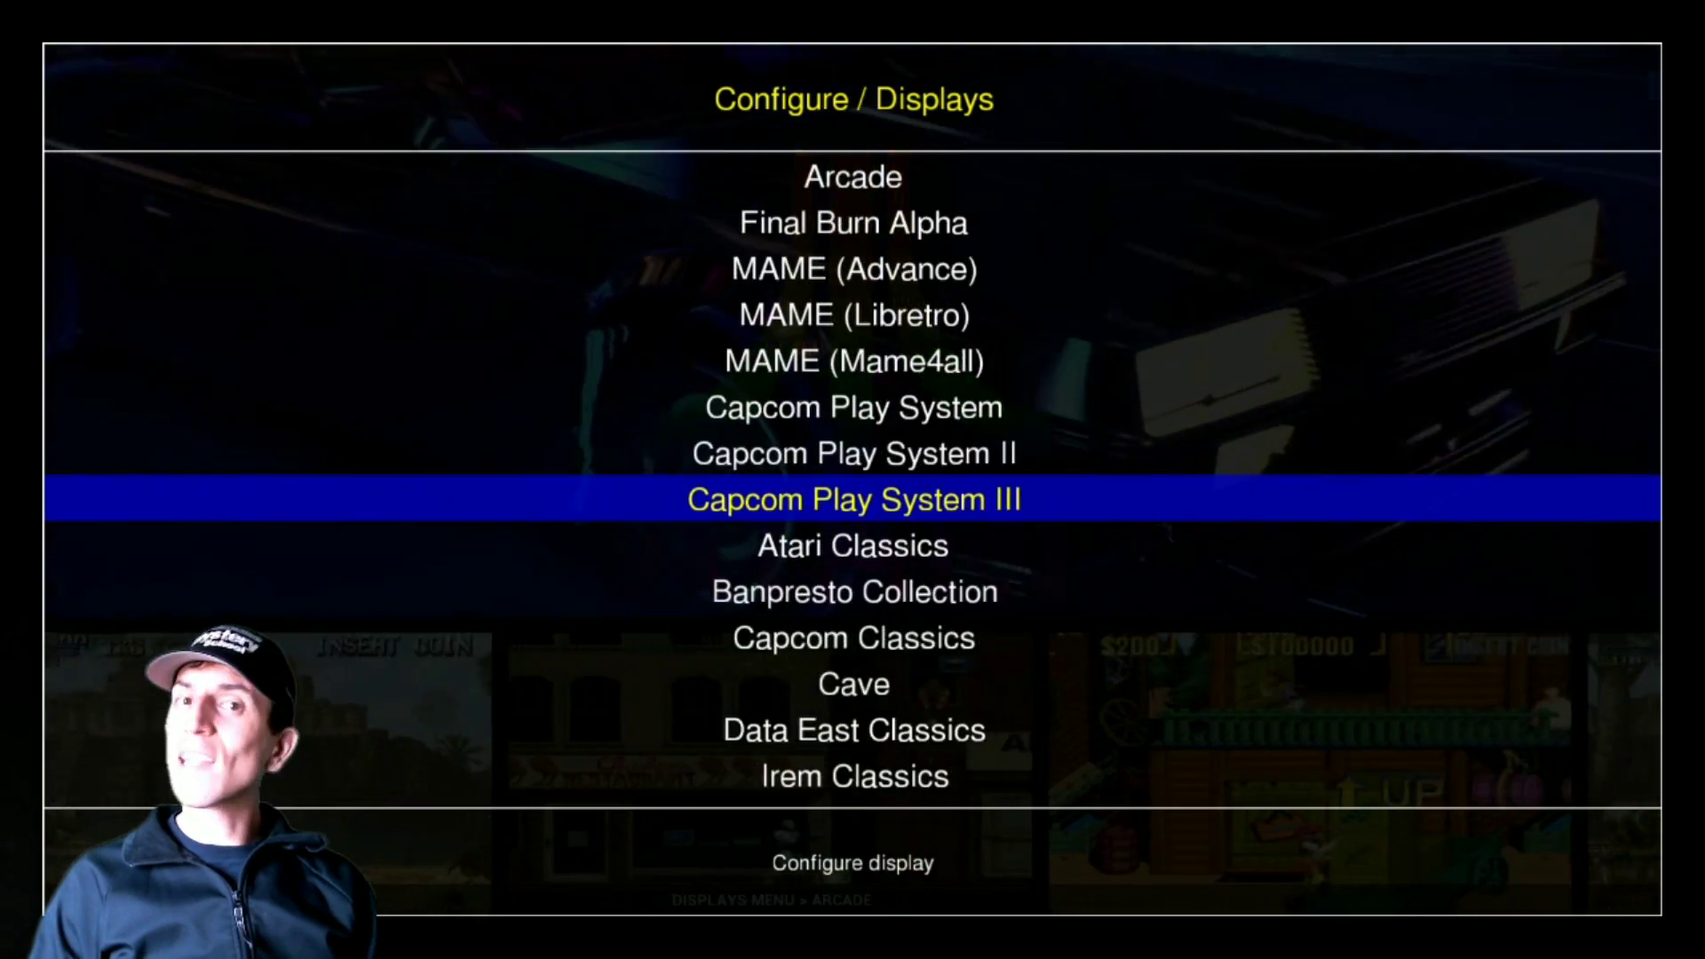
pyautogui.press('Down')
pyautogui.press('Down')
pyautogui.press('Down')
pyautogui.press('Down')
pyautogui.press('Down')
pyautogui.press('Down')
pyautogui.press('Down')
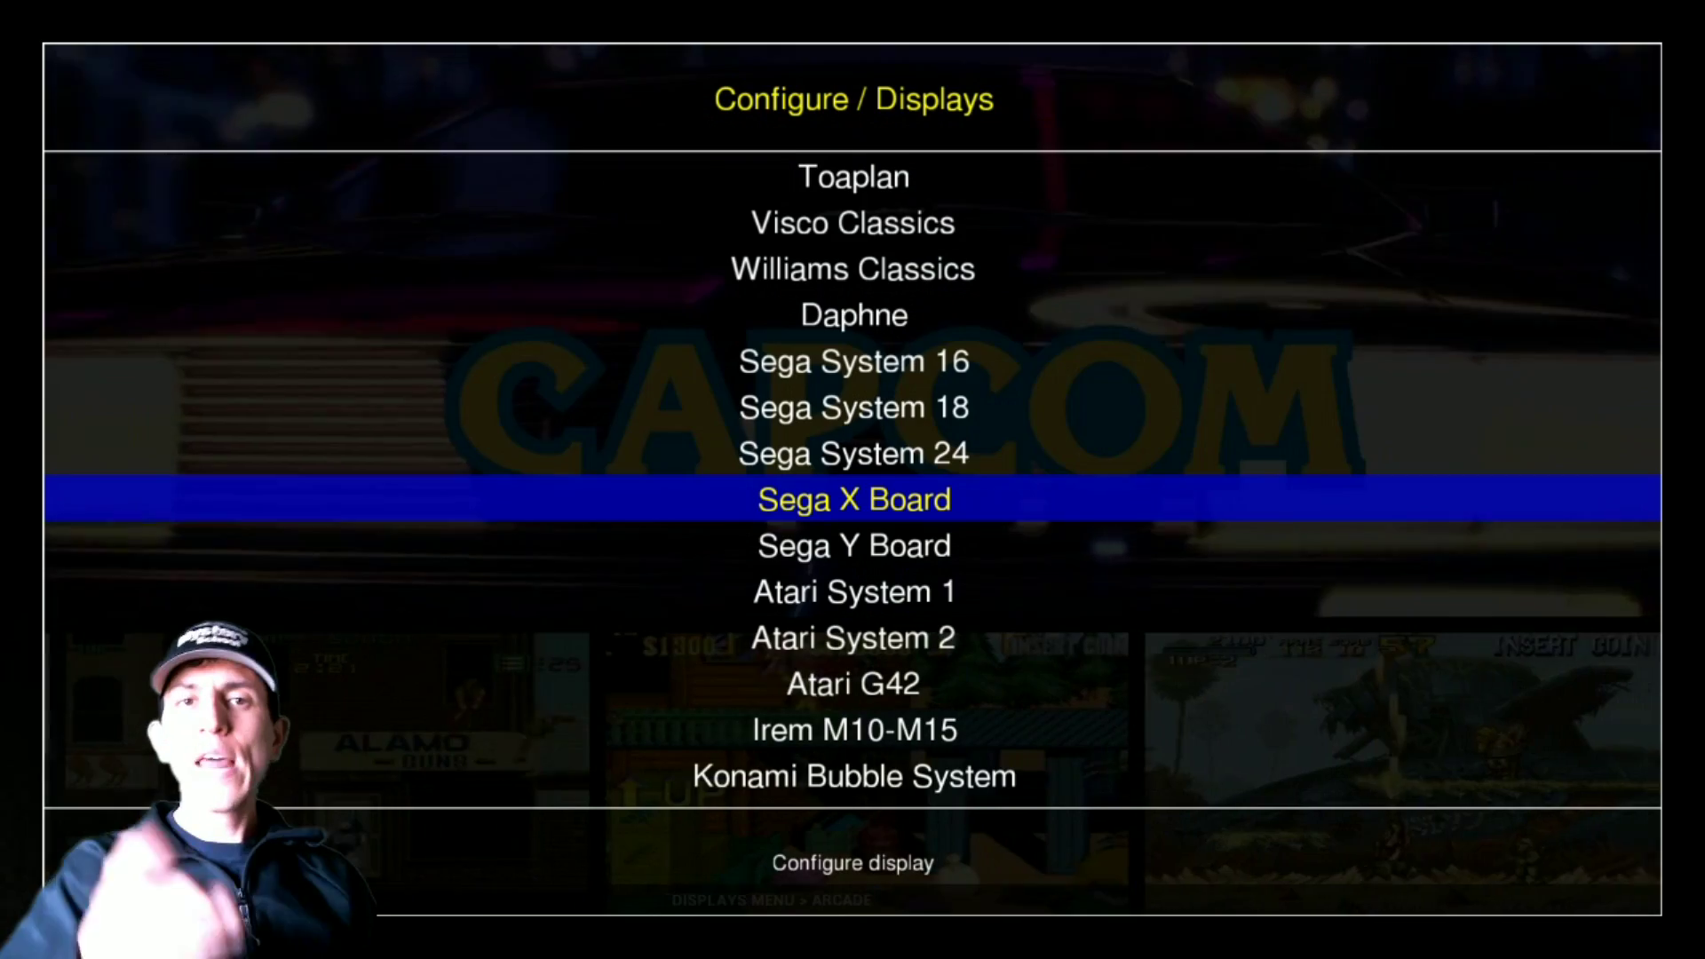
pyautogui.press('Escape')
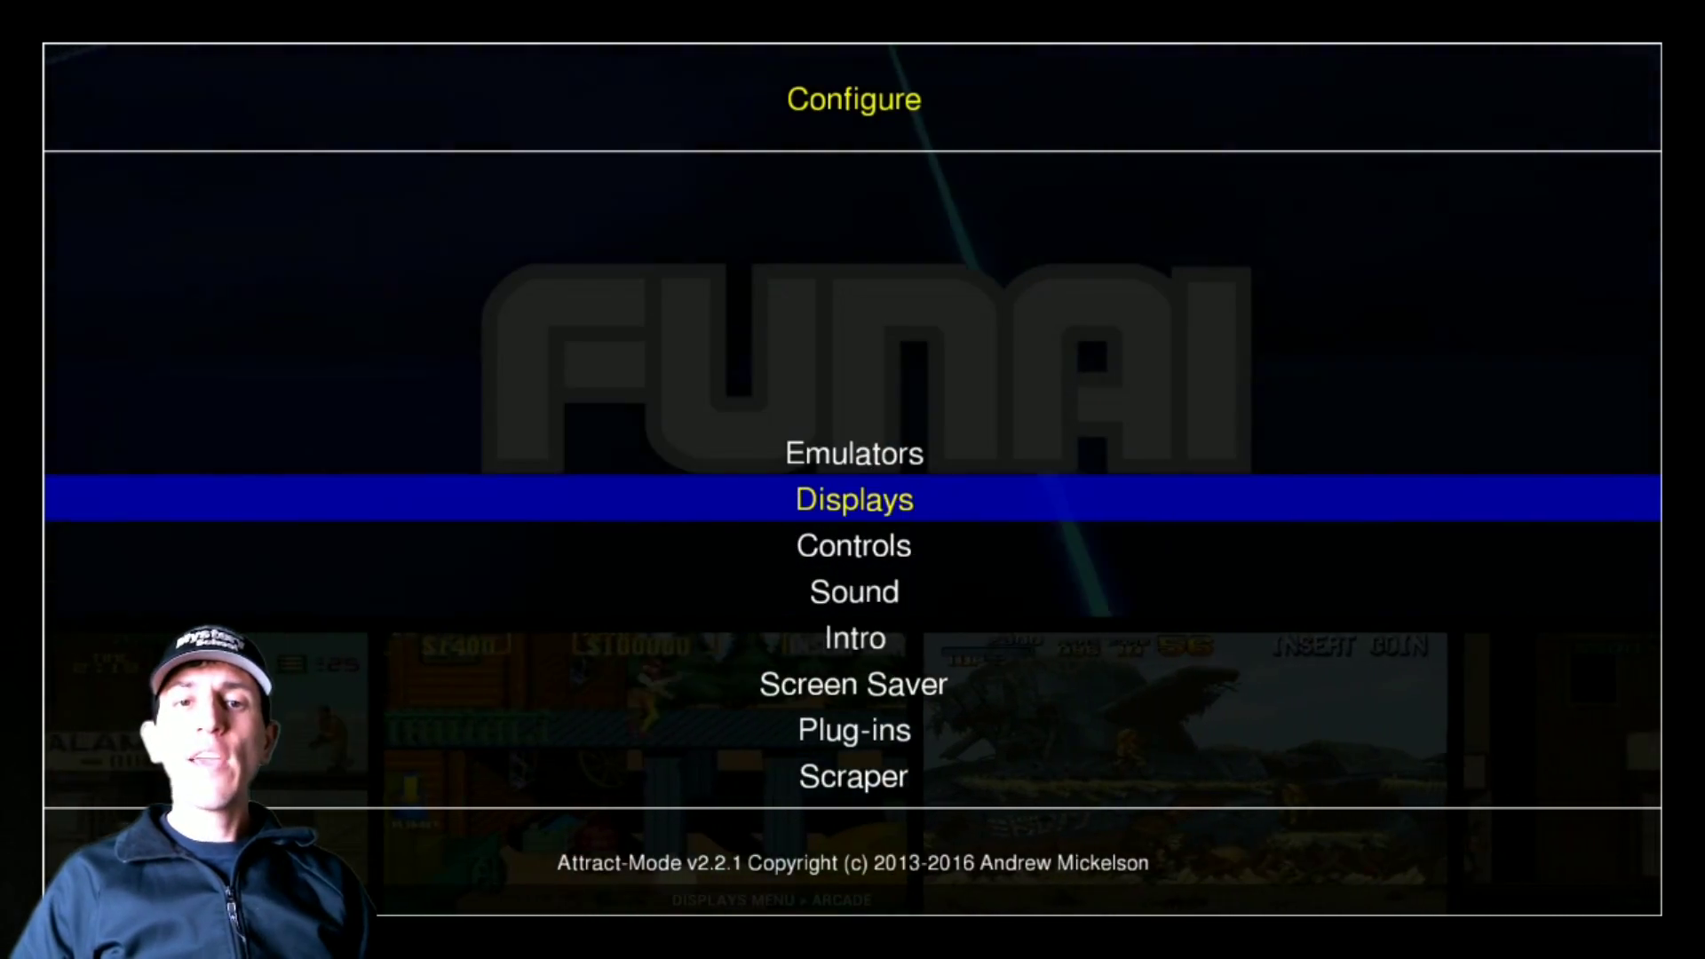
# Open the Emulators settings, browse the list from Bandai WonderSwan past ColecoVision to Commodore Amiga, and leave it
pyautogui.press('Return')
pyautogui.press('Up')
pyautogui.press('Down')
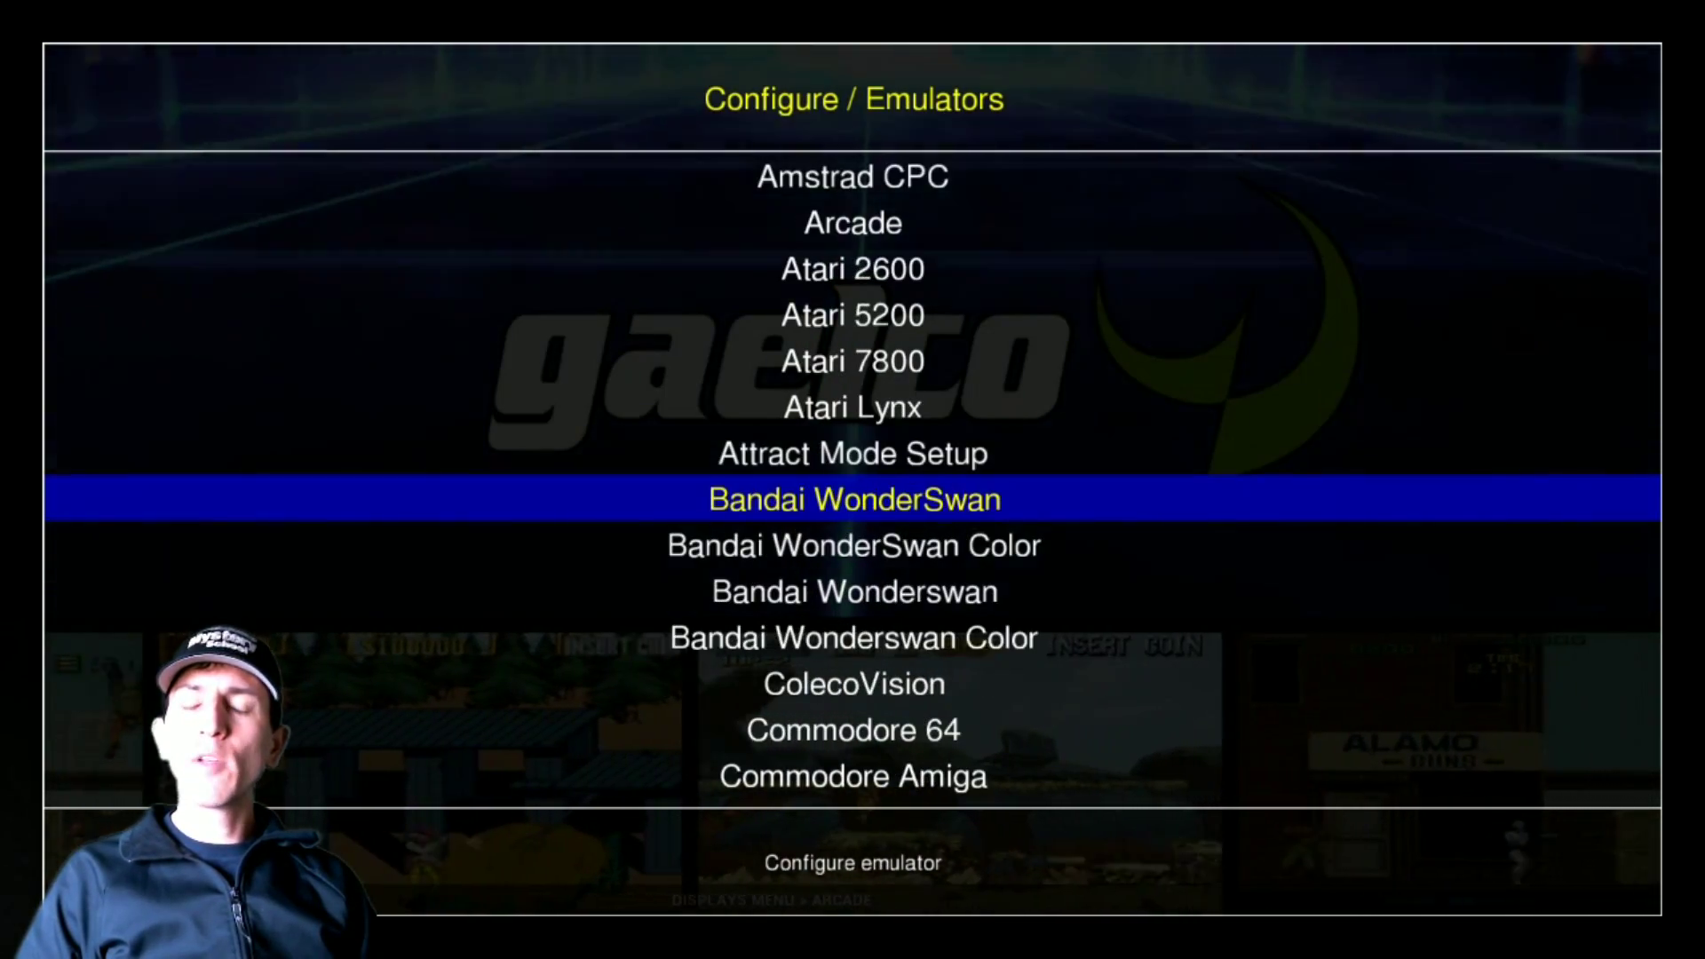
pyautogui.press('Down')
pyautogui.press('Down')
pyautogui.press('Down')
pyautogui.press('Down')
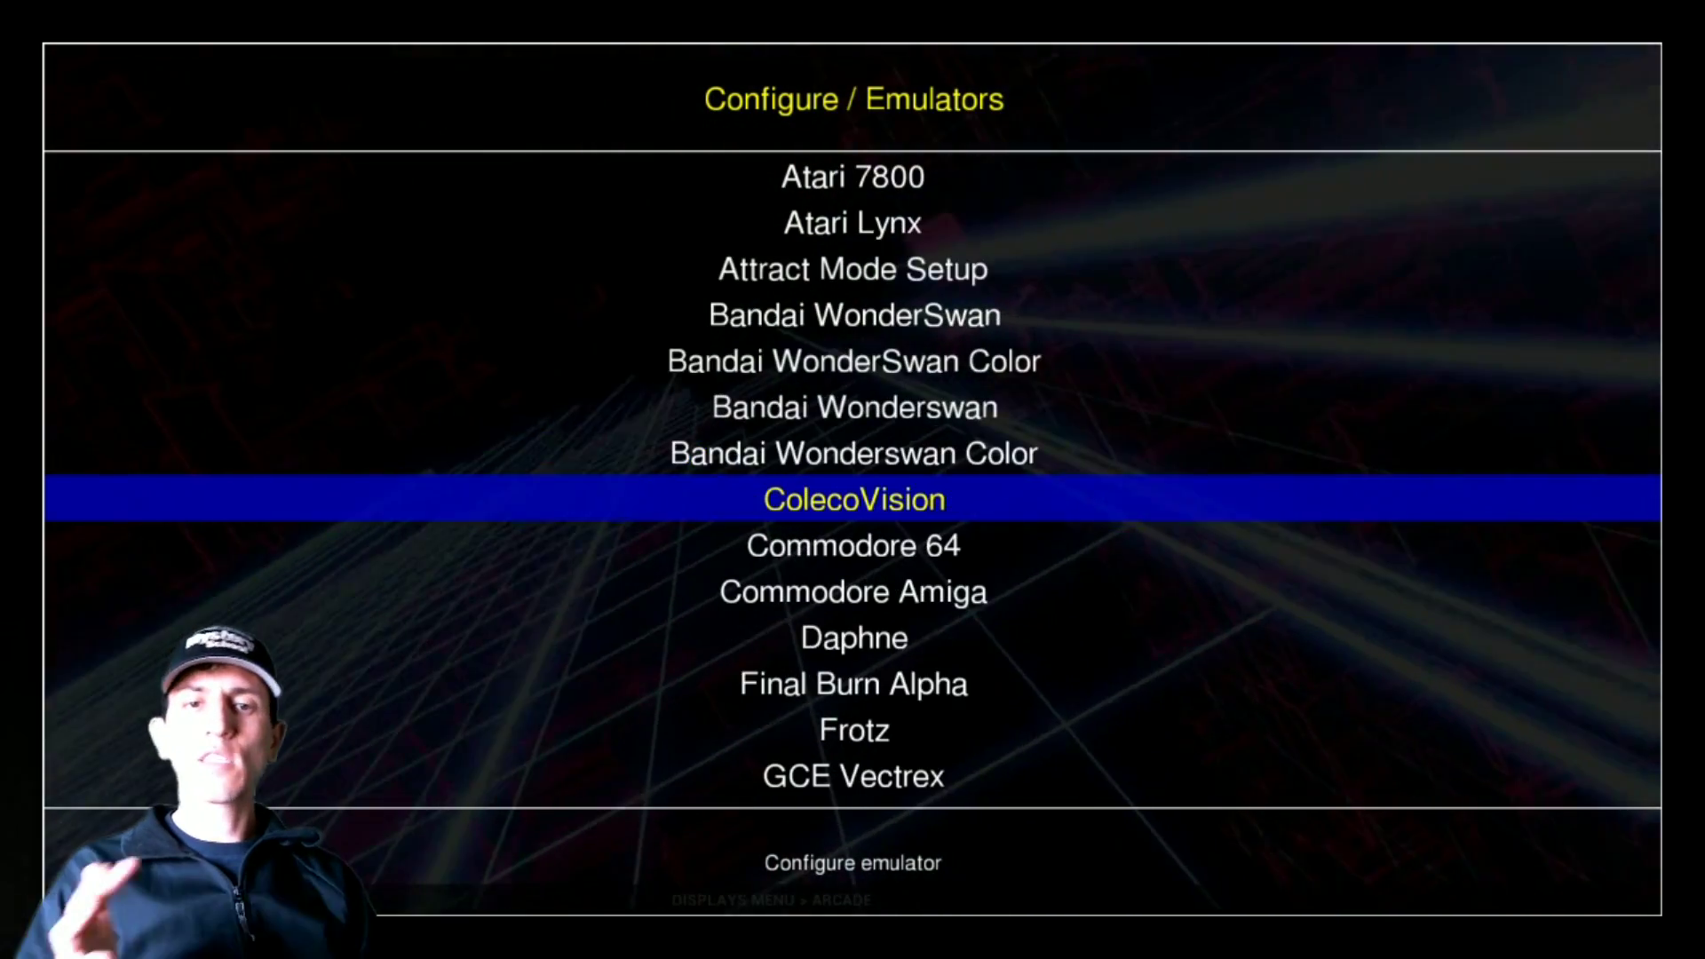
pyautogui.press('Down')
pyautogui.press('Down')
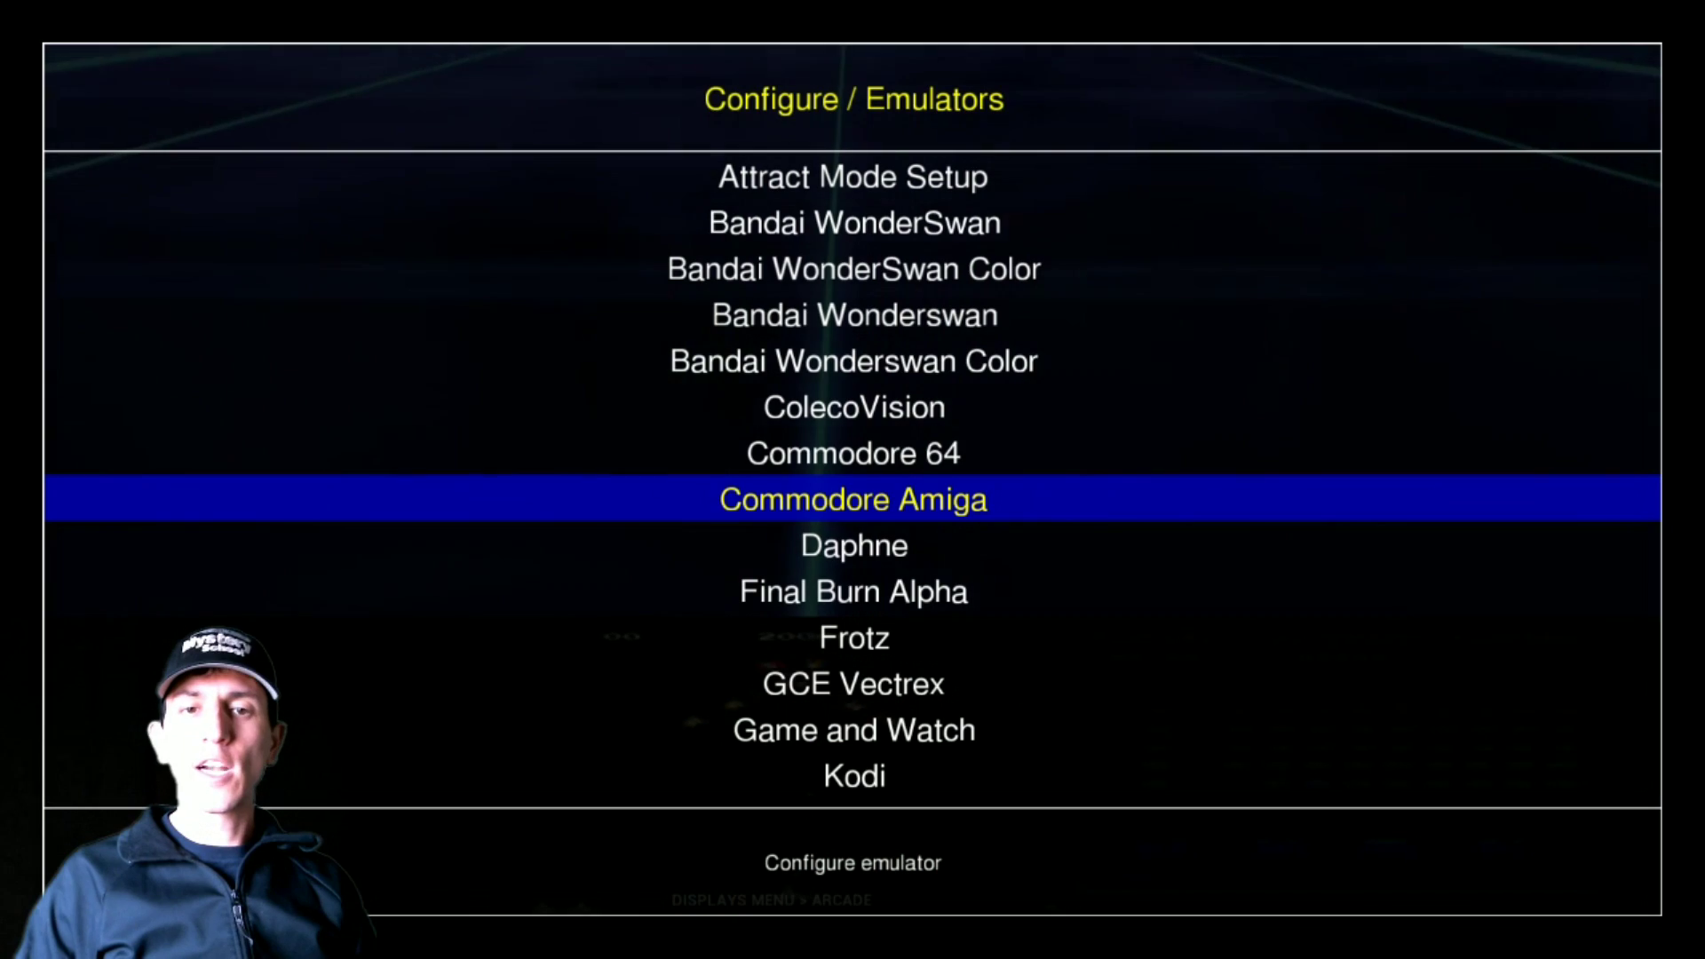
pyautogui.press('Escape')
# Review the Configure categories from Controls past Sound, Intro, Screen Saver and Plug-ins to Scraper
pyautogui.press('Down')
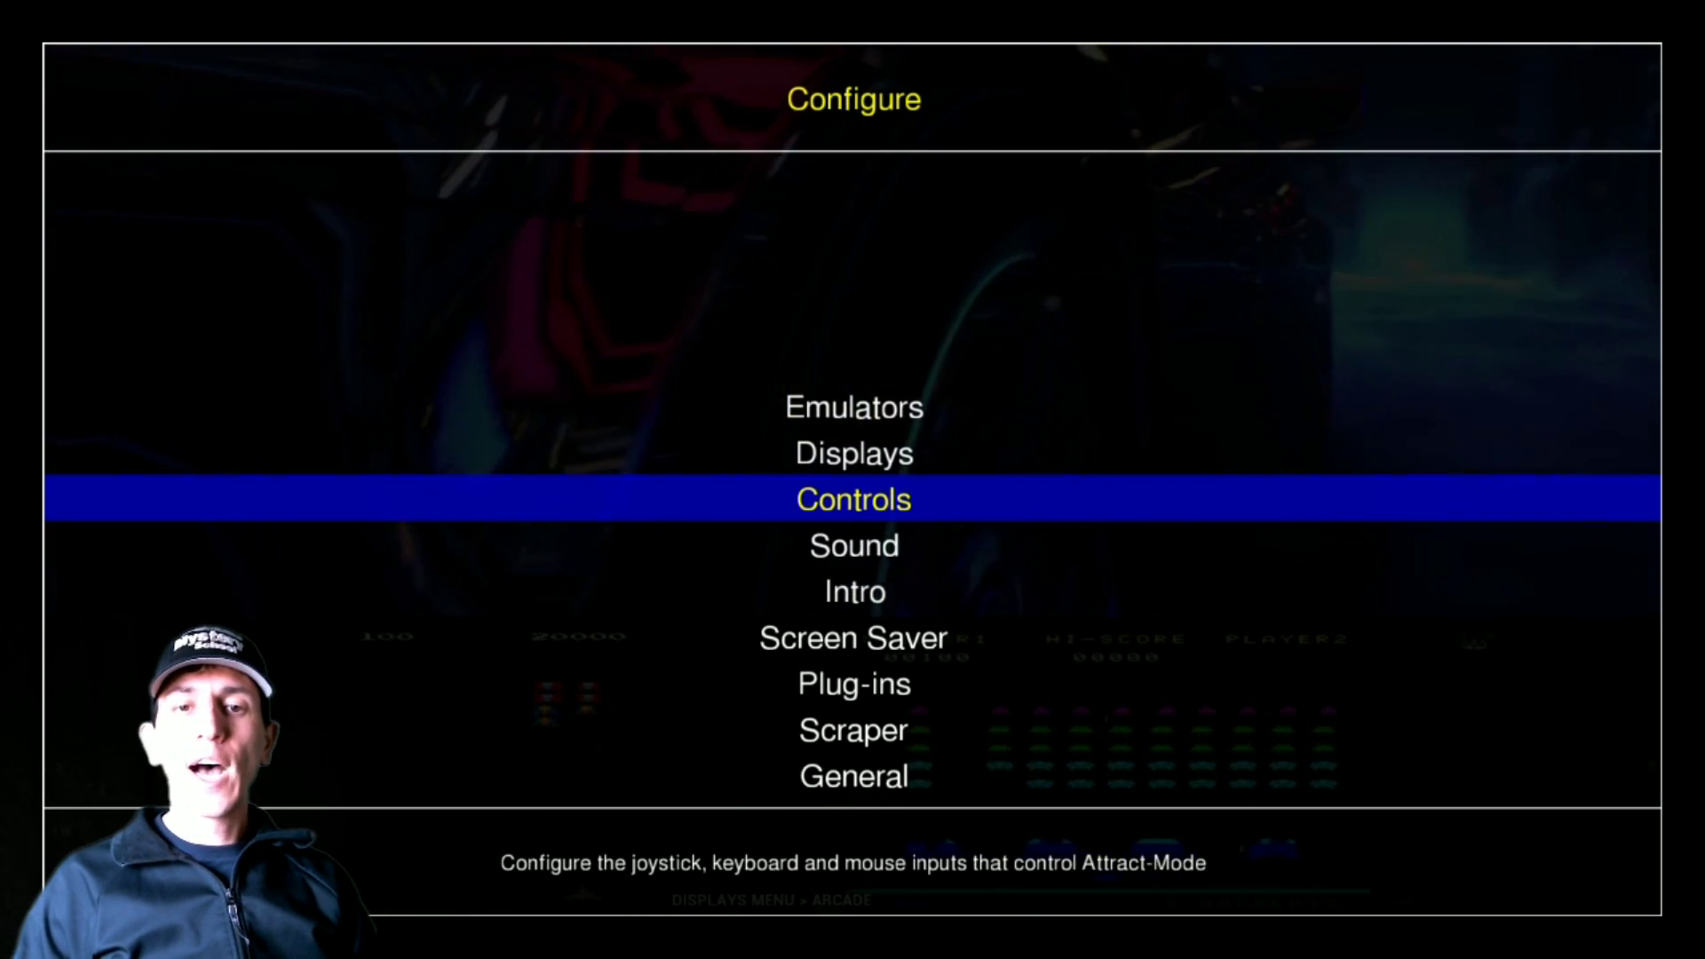
pyautogui.press('Down')
pyautogui.press('Down')
pyautogui.press('Down')
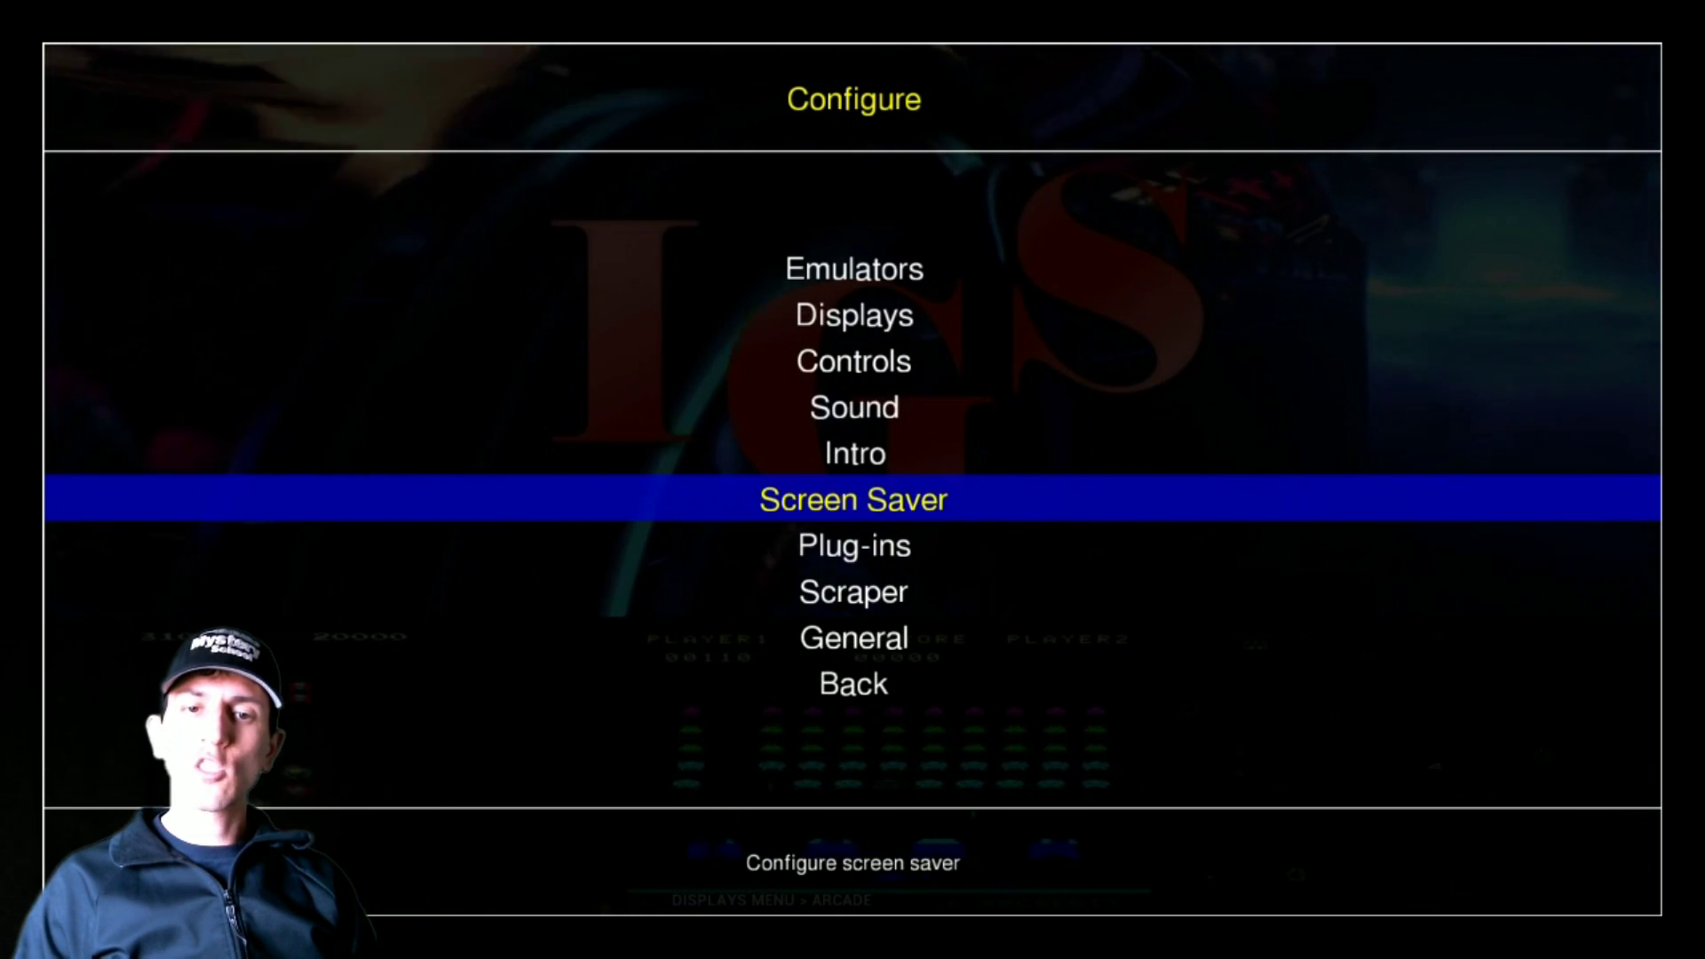
pyautogui.press('Down')
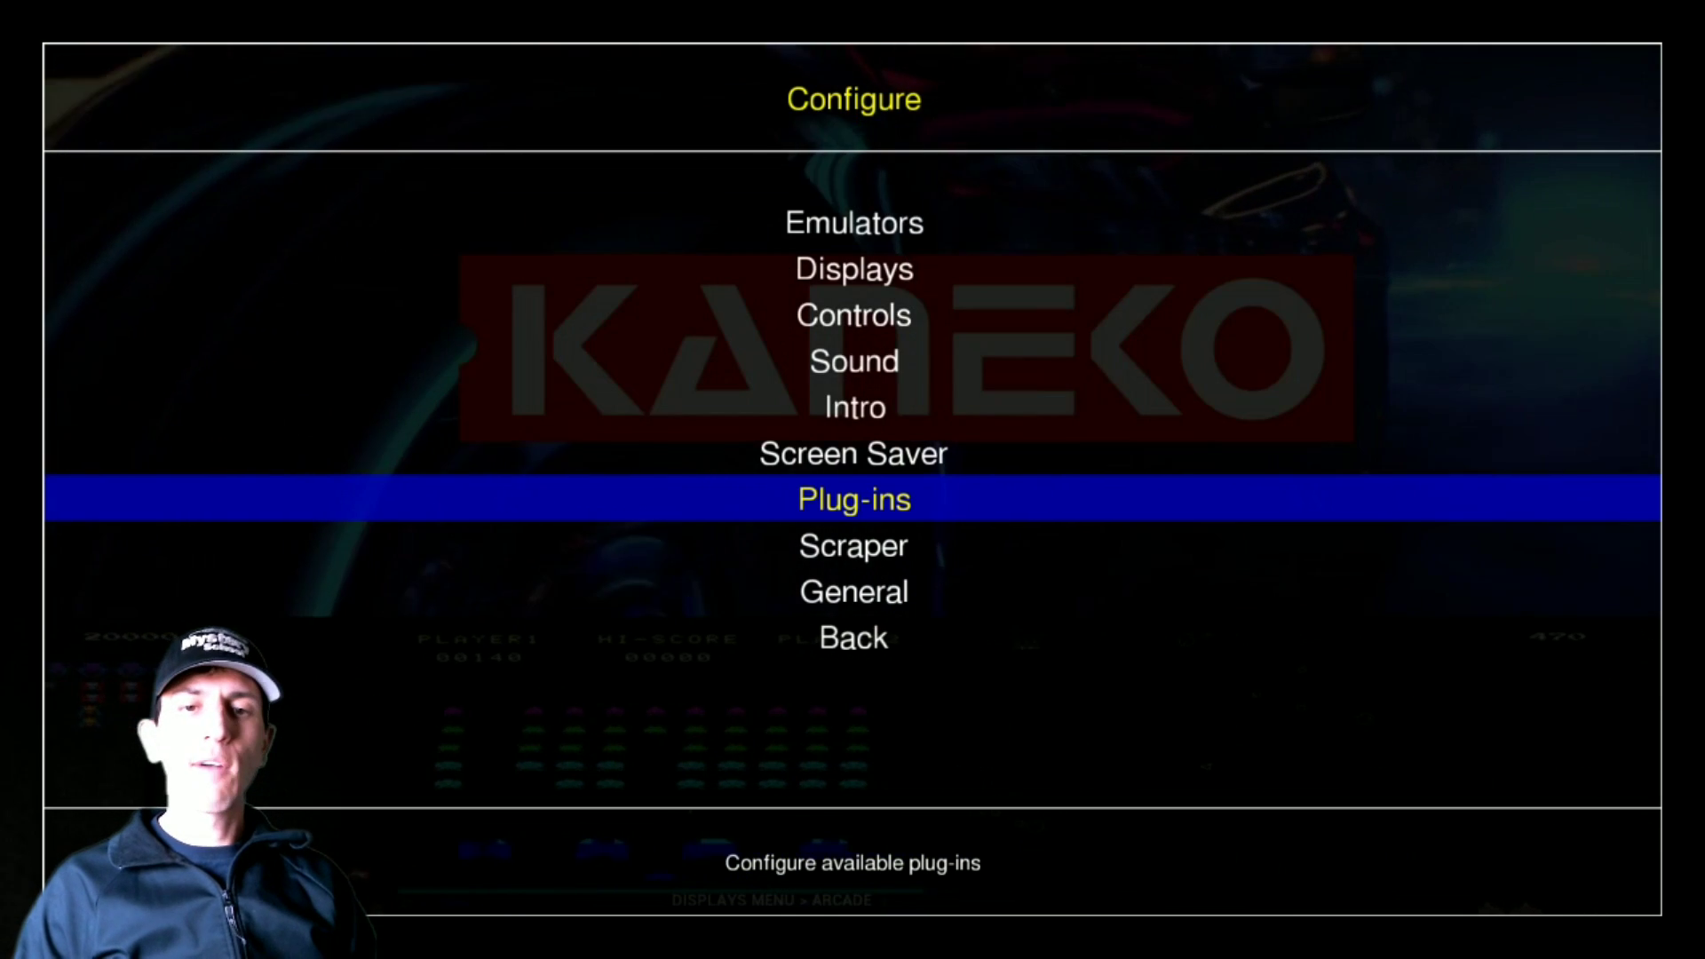
pyautogui.press('Down')
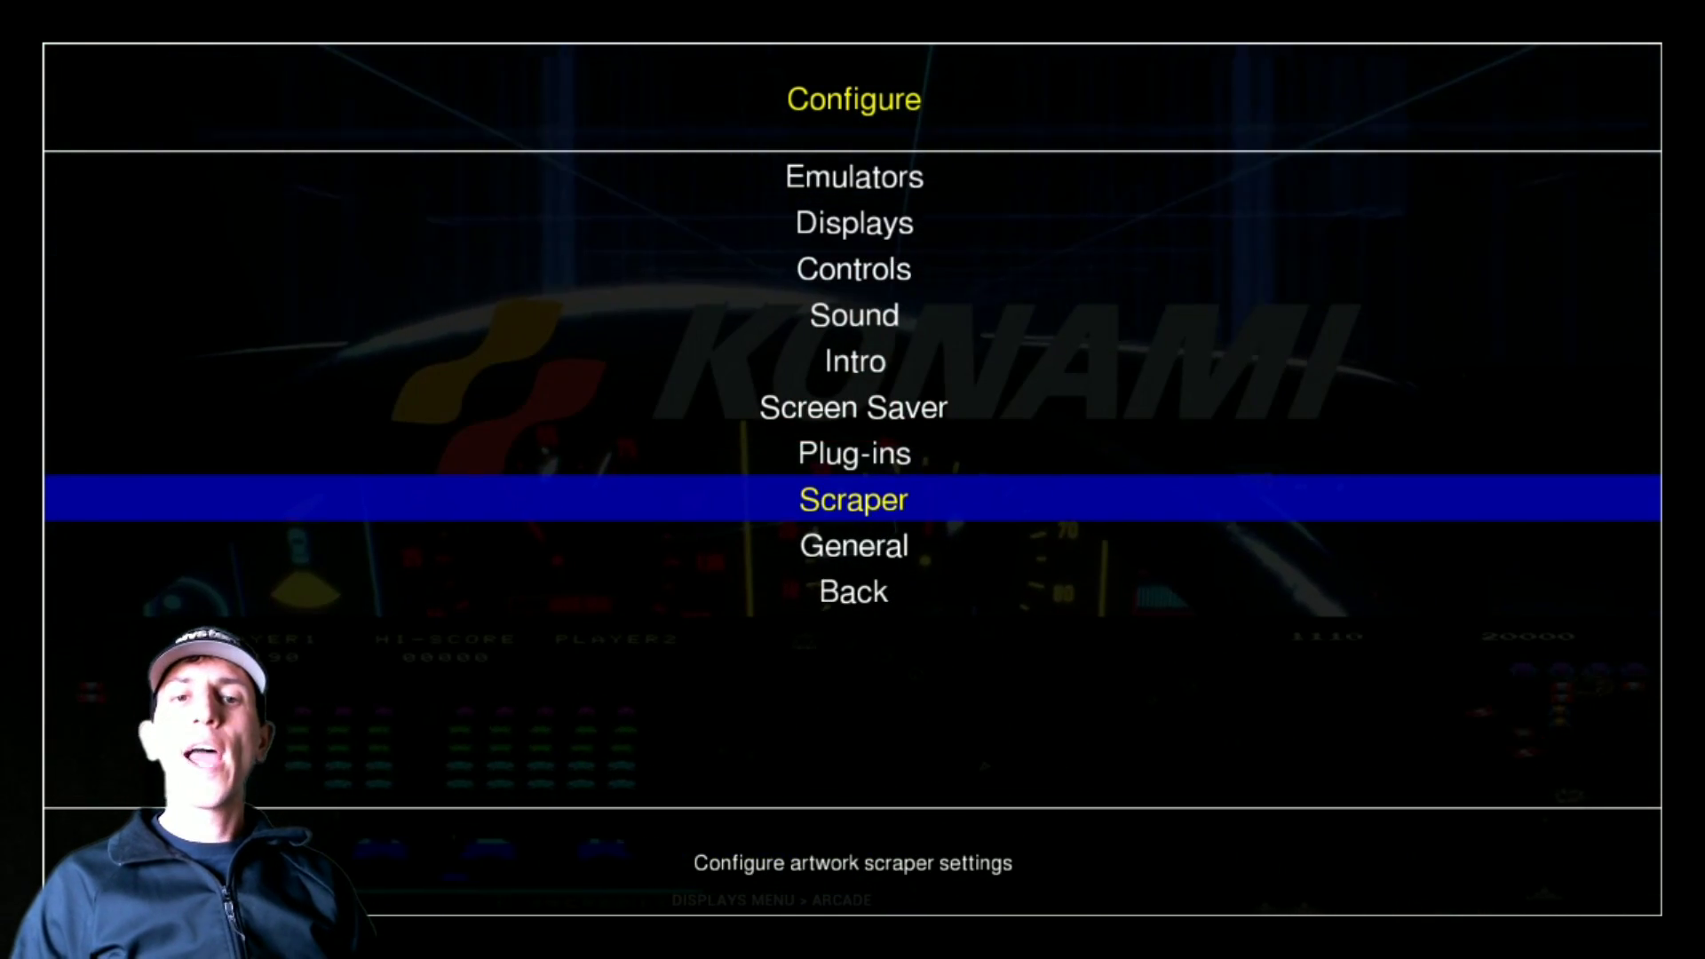
# Open the General settings and review the upper options from Filter Wrap Mode up to Enable Multiple Monitors
pyautogui.press('Down')
pyautogui.press('Return')
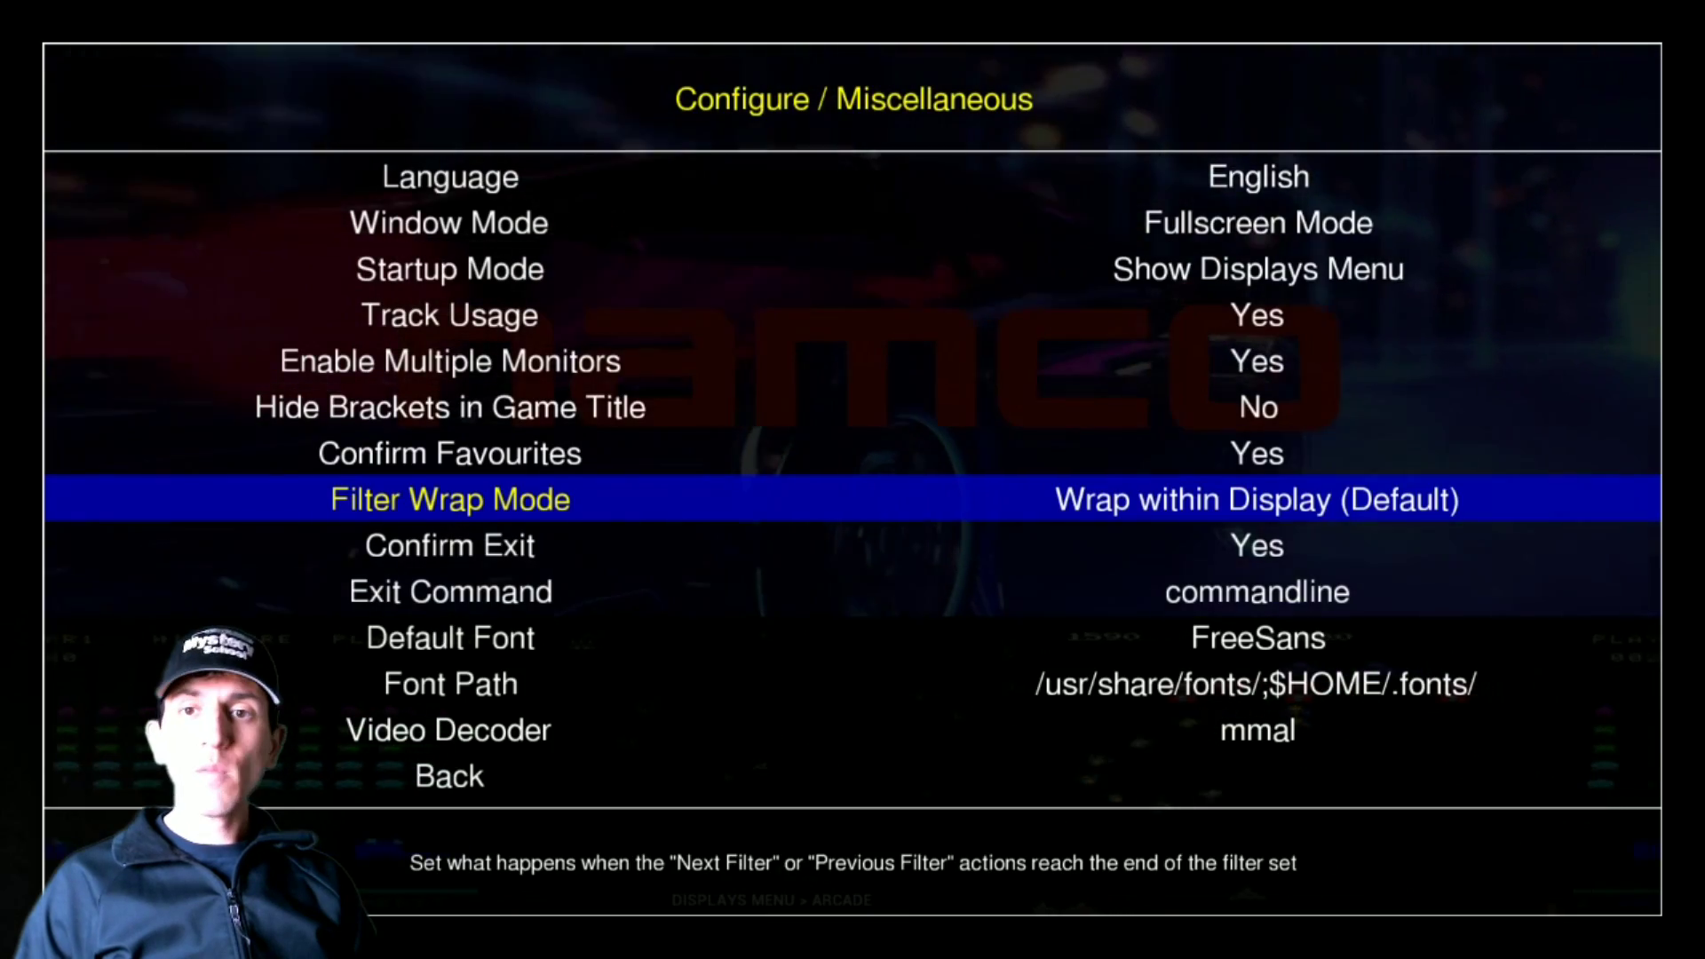
pyautogui.press('Up')
pyautogui.press('Up')
pyautogui.press('Up')
pyautogui.press('Up')
pyautogui.press('Down')
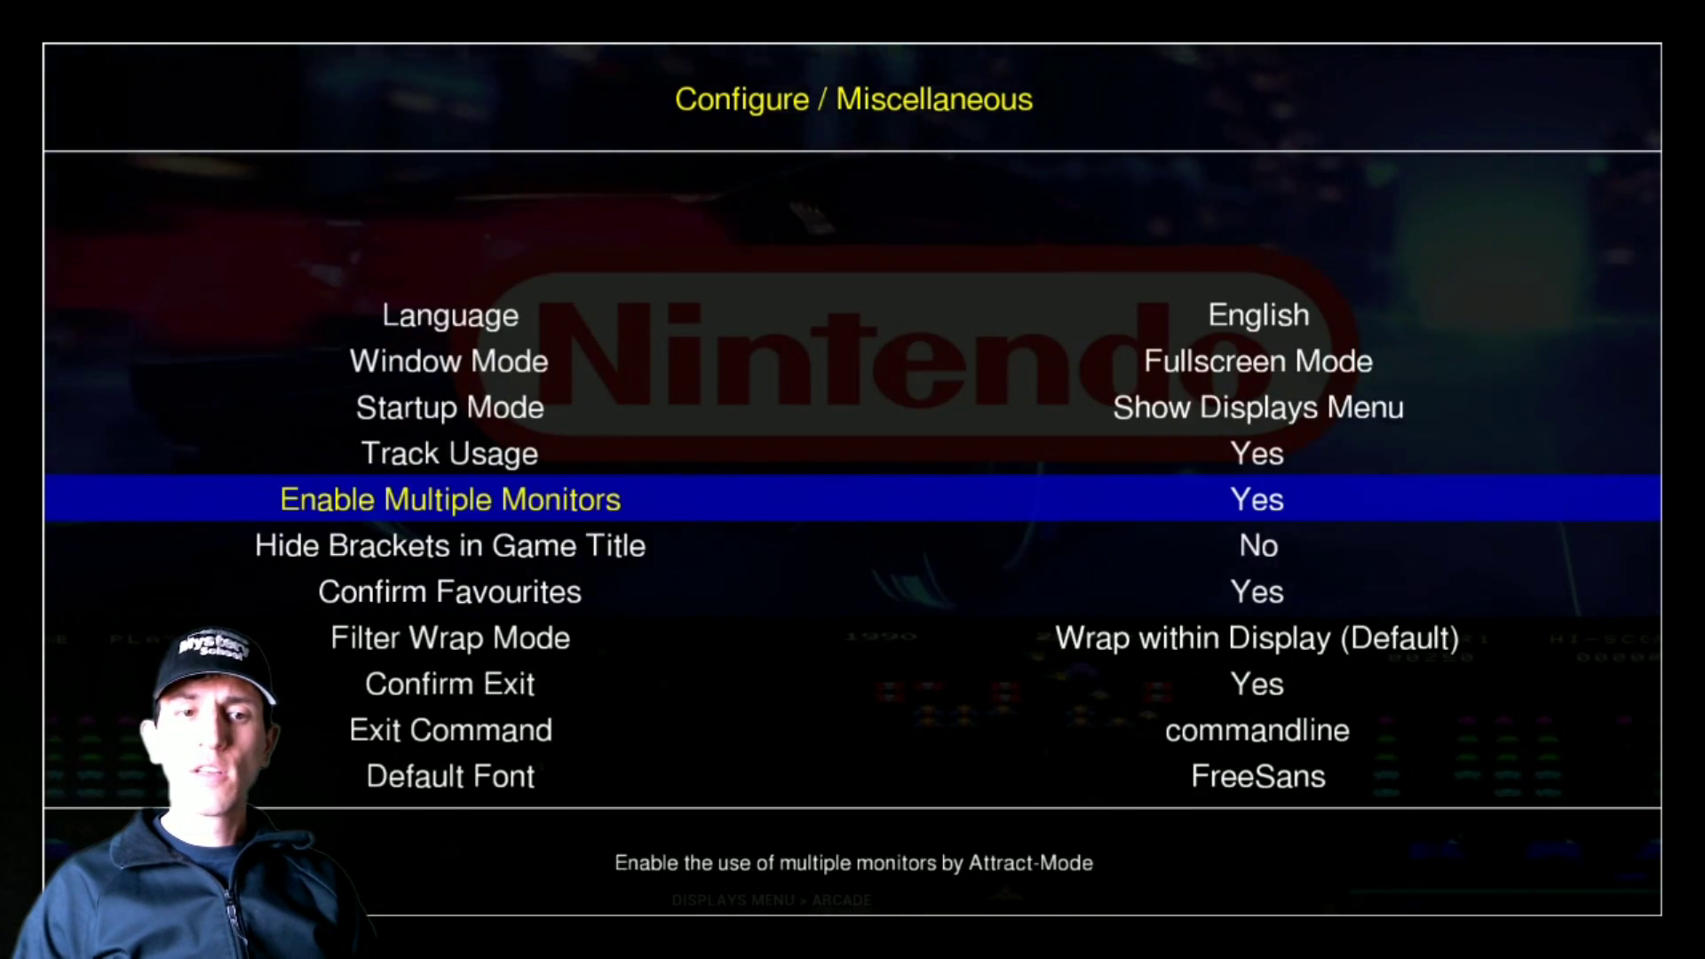
# Review the remaining general options past Confirm Exit, Exit Command and Default Font to Font Path and Video Decoder
pyautogui.press('Down')
pyautogui.press('Down')
pyautogui.press('Down')
pyautogui.press('Down')
pyautogui.press('Down')
pyautogui.press('Down')
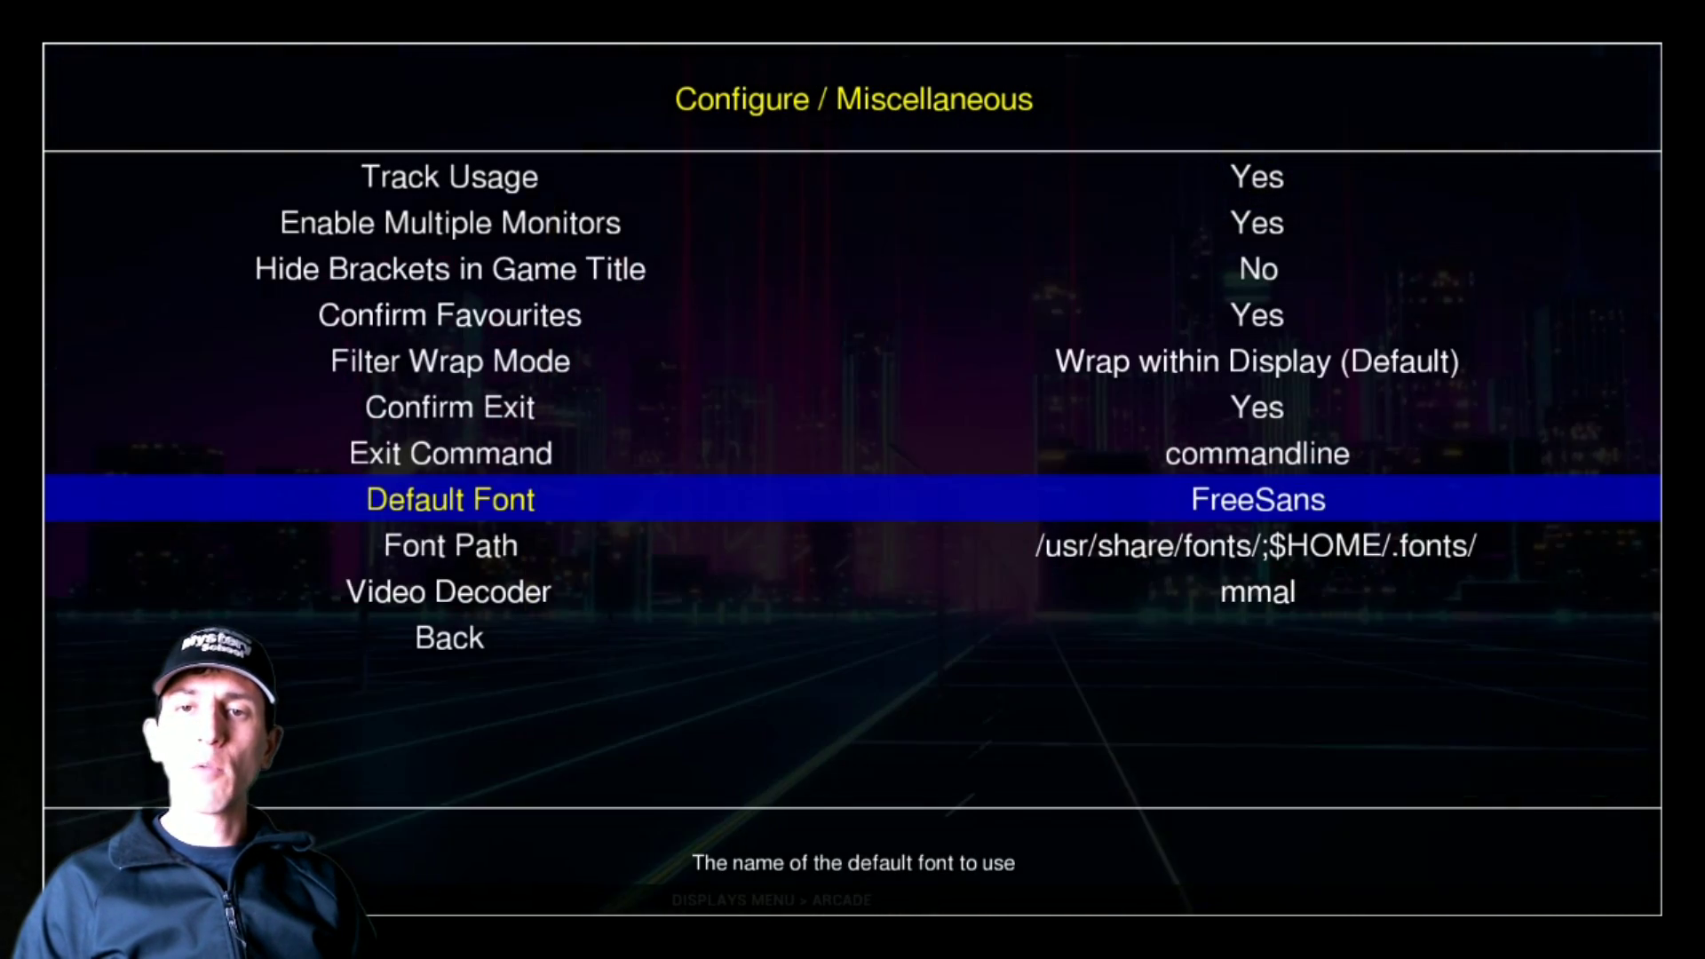
pyautogui.press('Down')
pyautogui.press('Down')
pyautogui.press('Down')
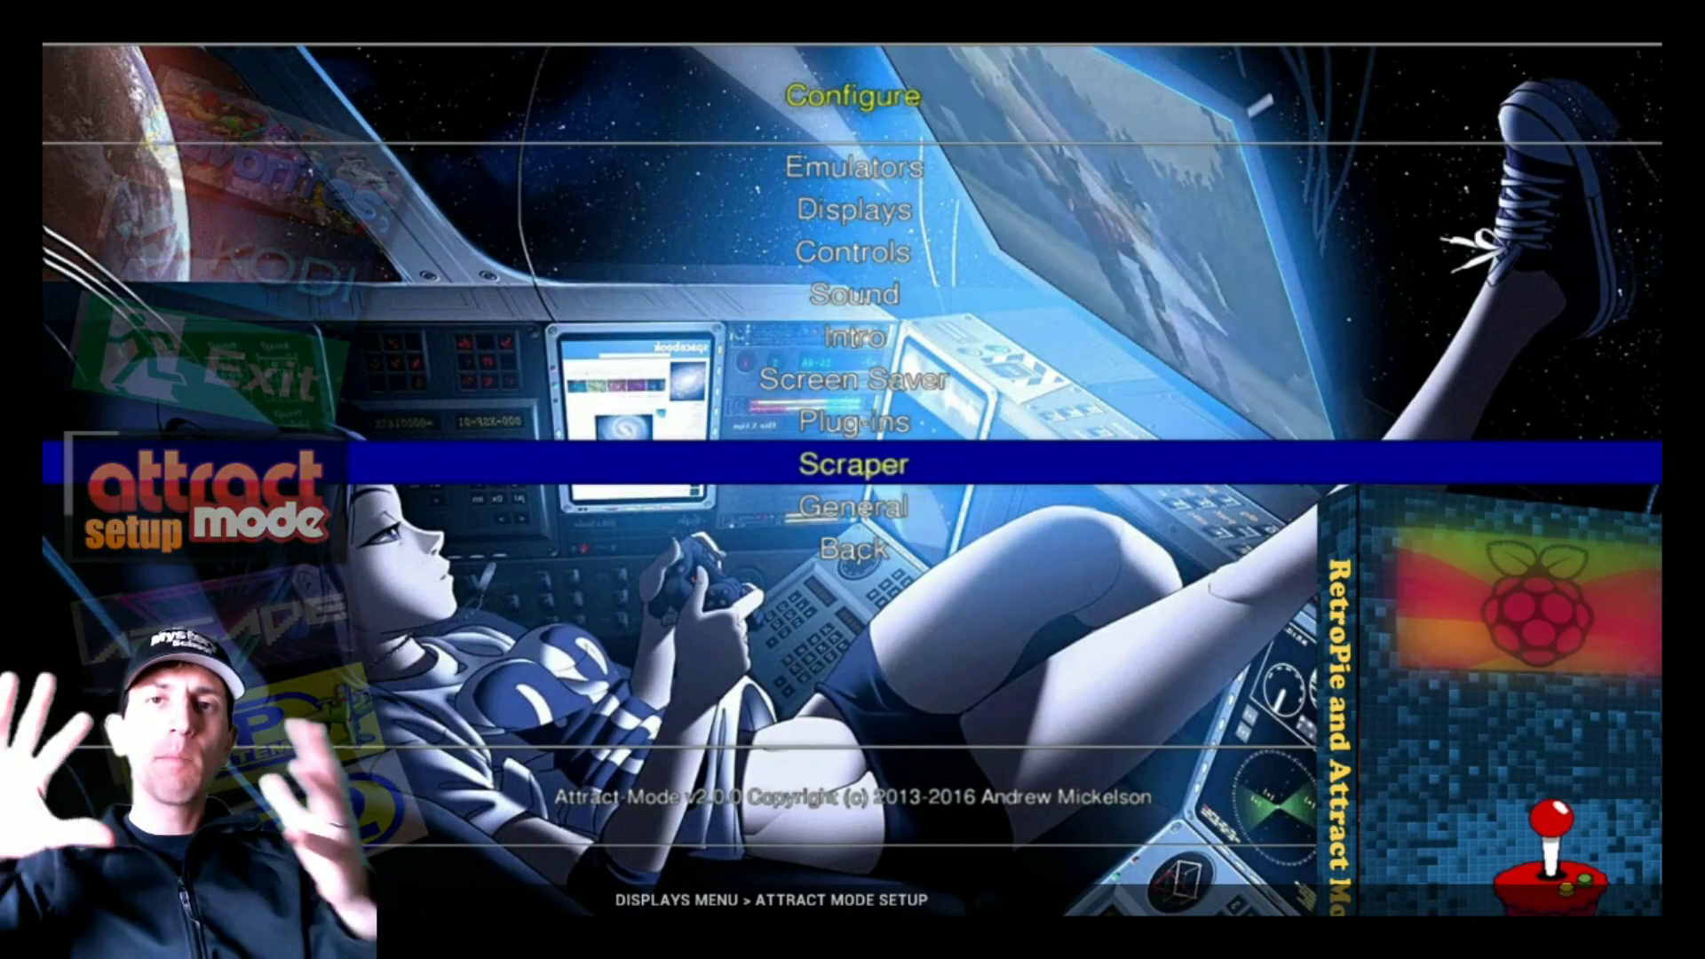
# Open the Controls settings in the Configure menu under Attract Mode Setup
pyautogui.press('Up')
pyautogui.press('Up')
pyautogui.press('Up')
pyautogui.press('Up')
pyautogui.press('Up')
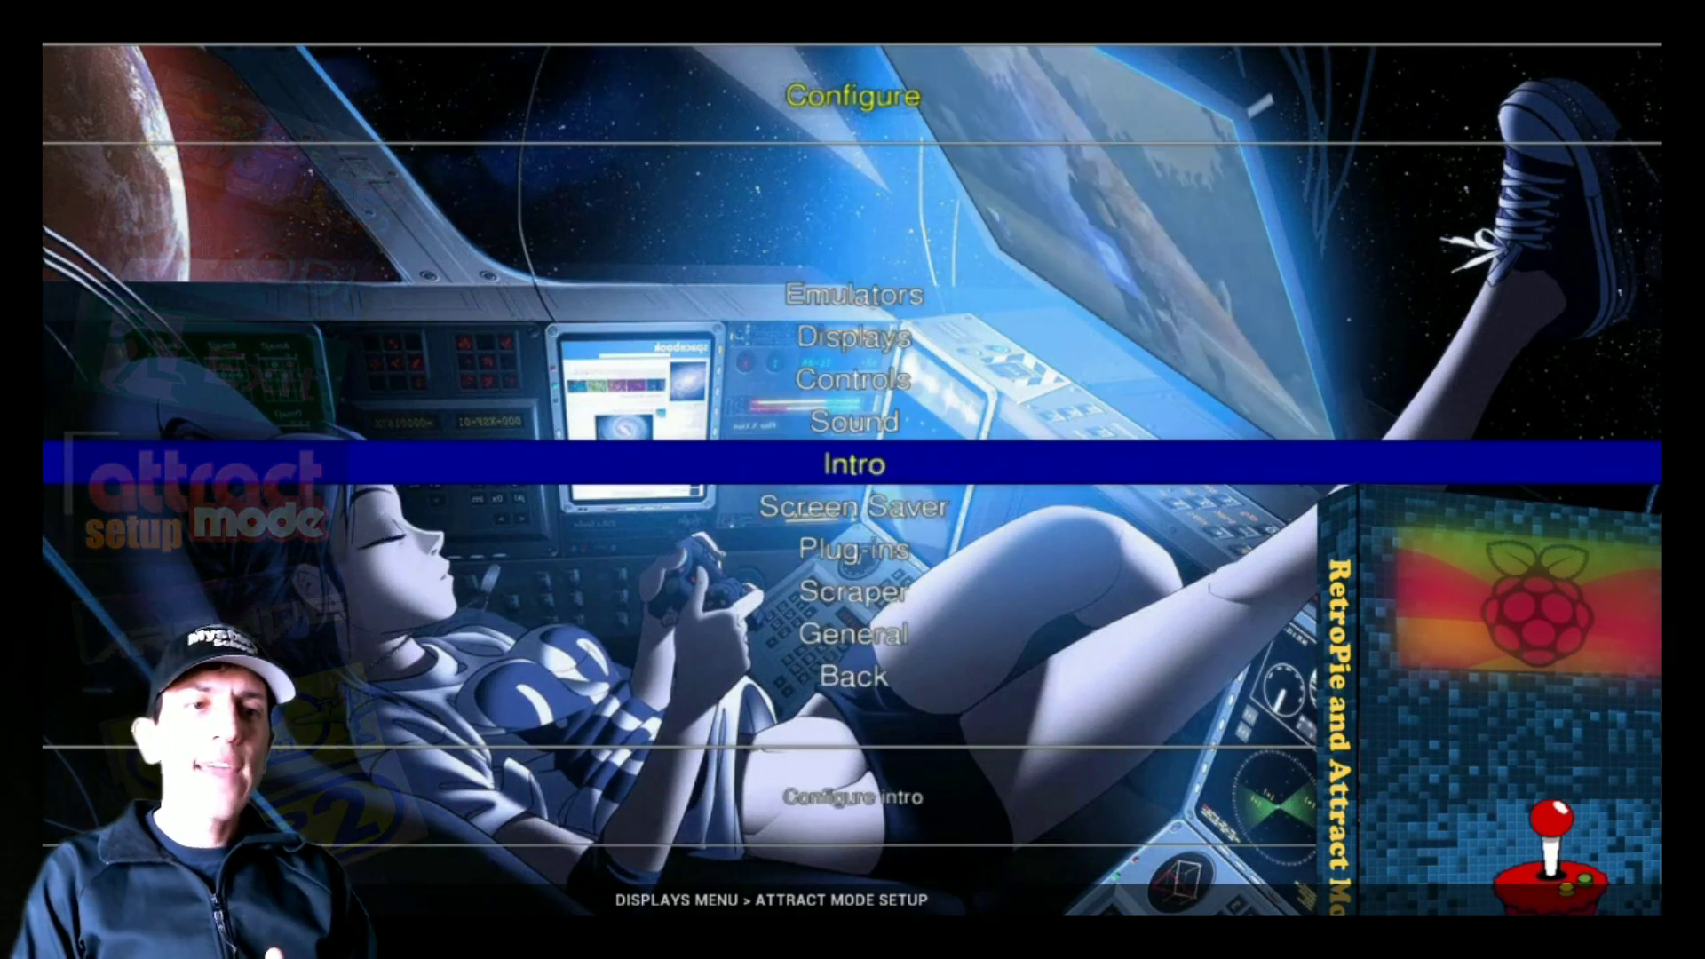
pyautogui.press('Return')
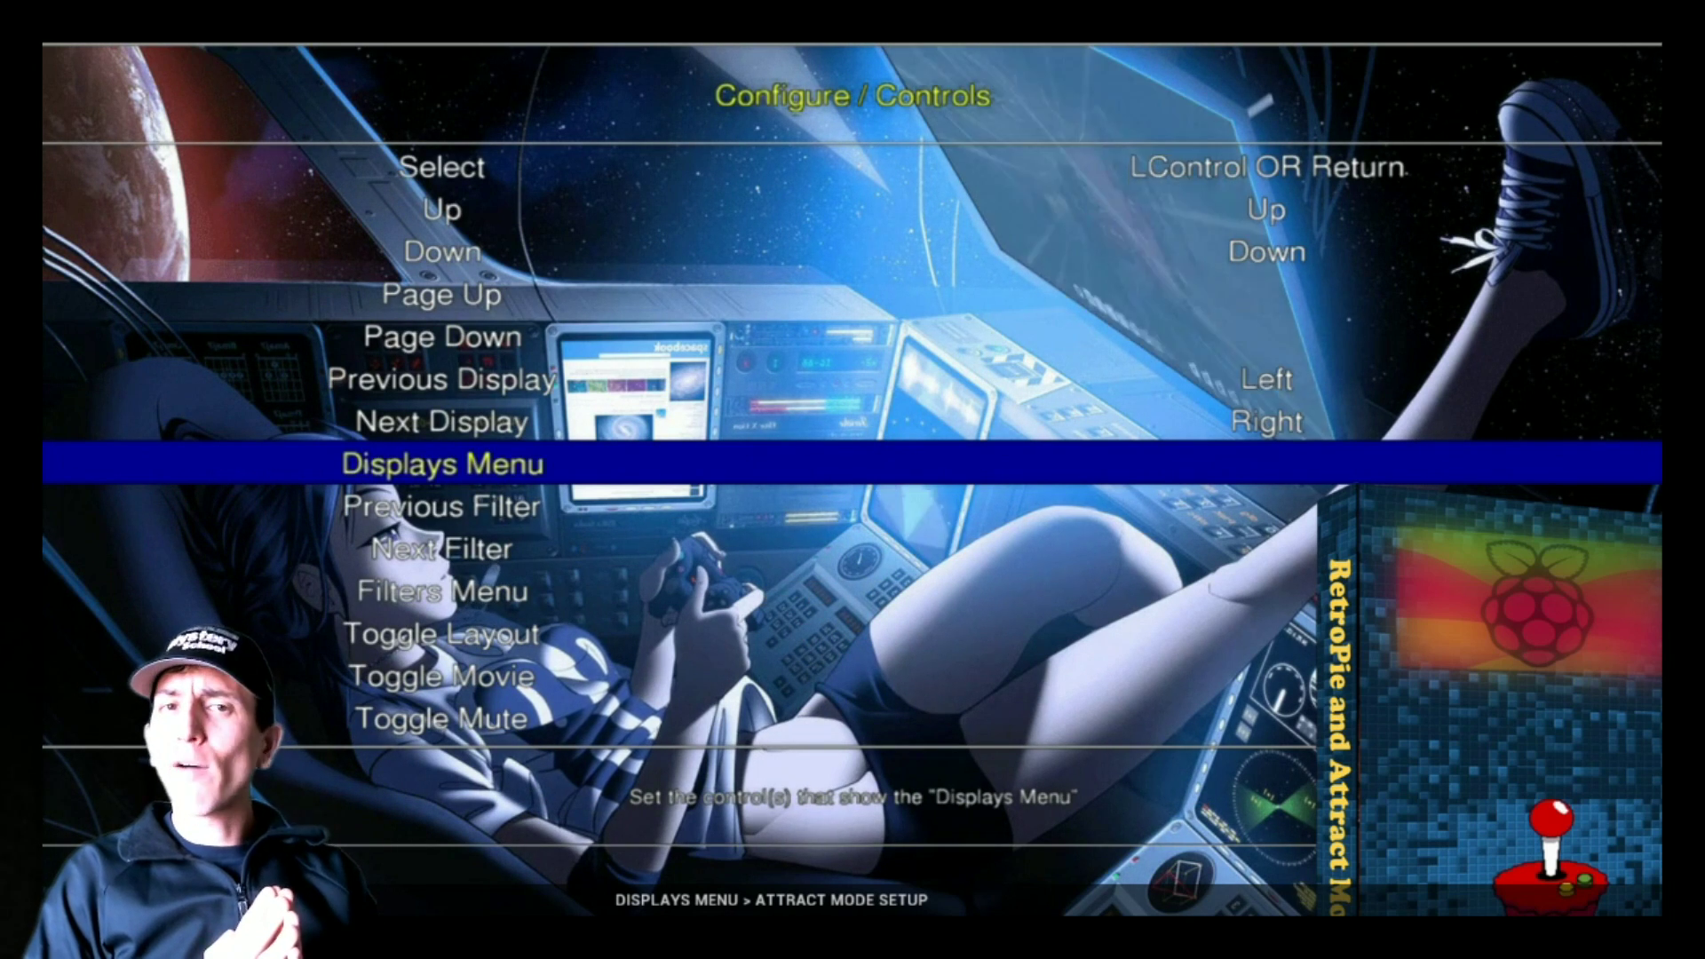
# Add Joy0 Up as an extra input for the Up control and move on to the Down control
pyautogui.press('Up')
pyautogui.press('Up')
pyautogui.press('Up')
pyautogui.press('Up')
pyautogui.press('Up')
pyautogui.press('Up')
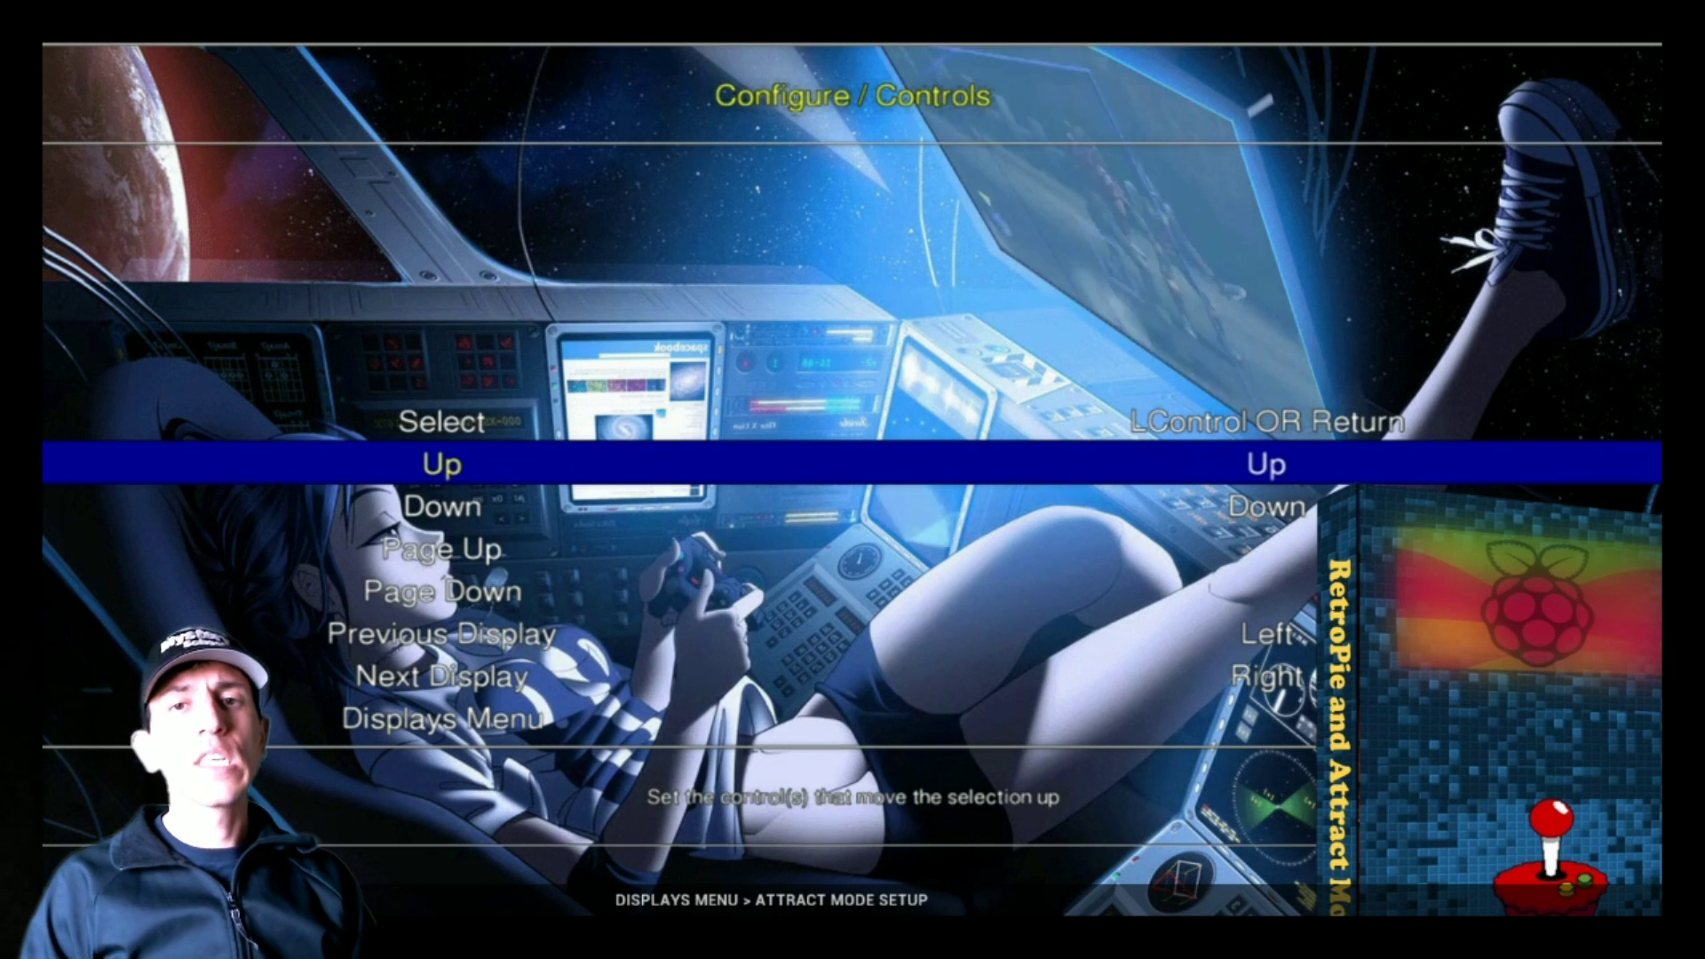
pyautogui.press('Return')
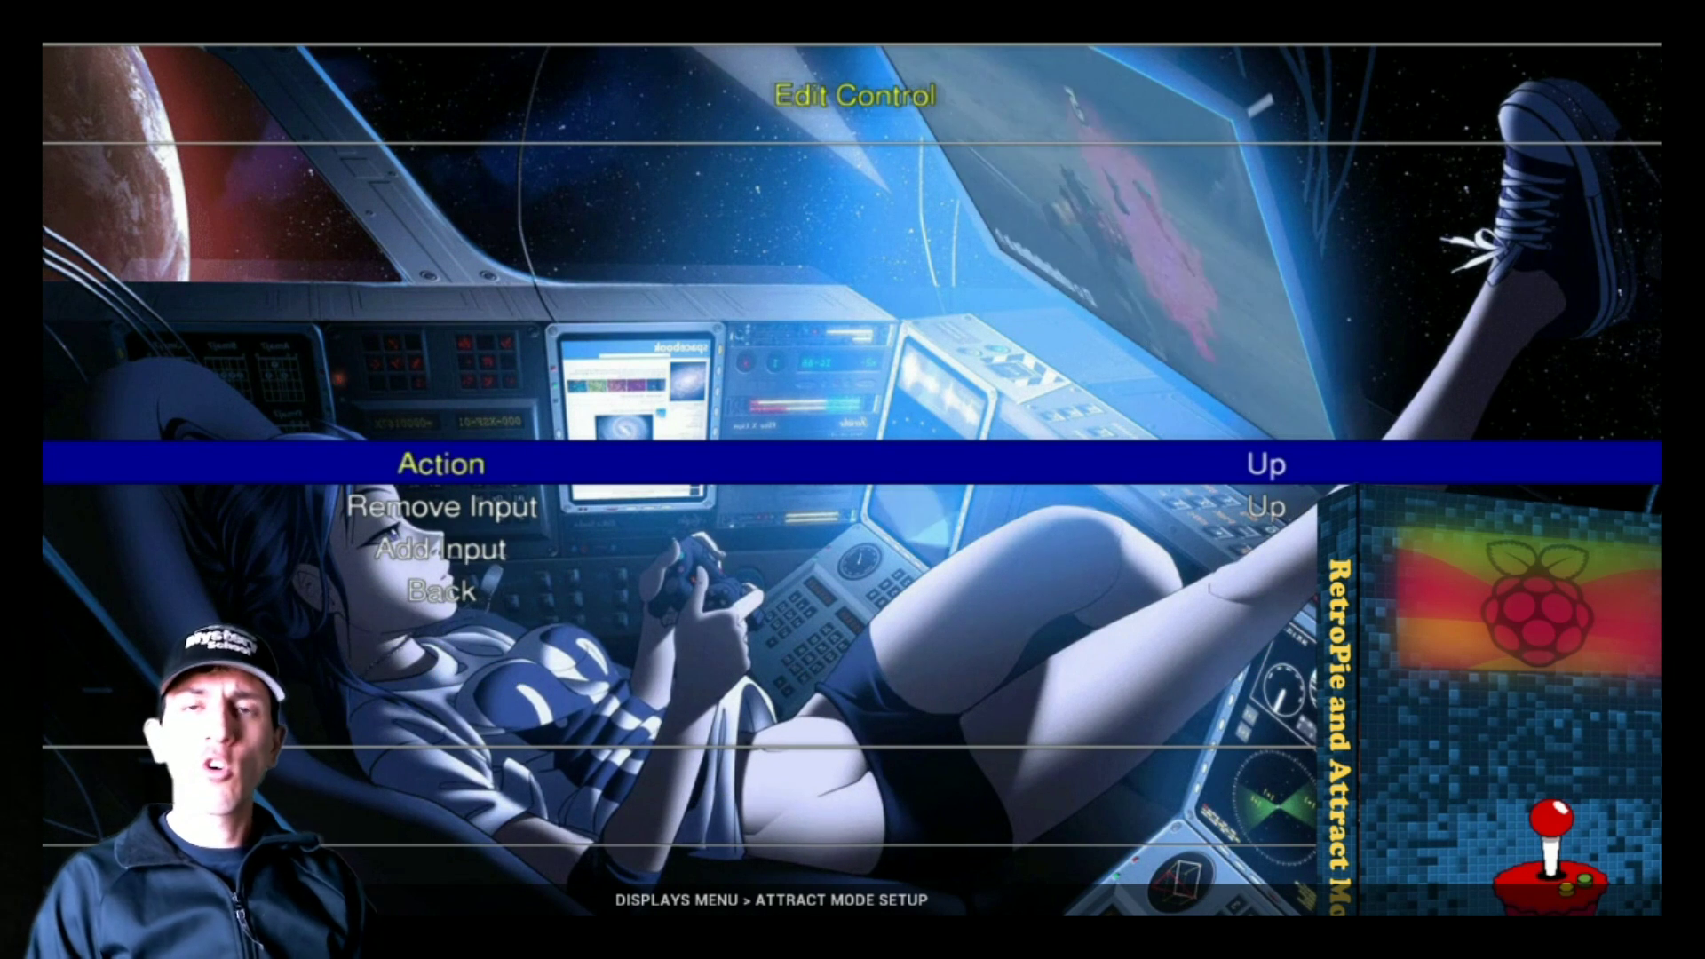
pyautogui.press('Down')
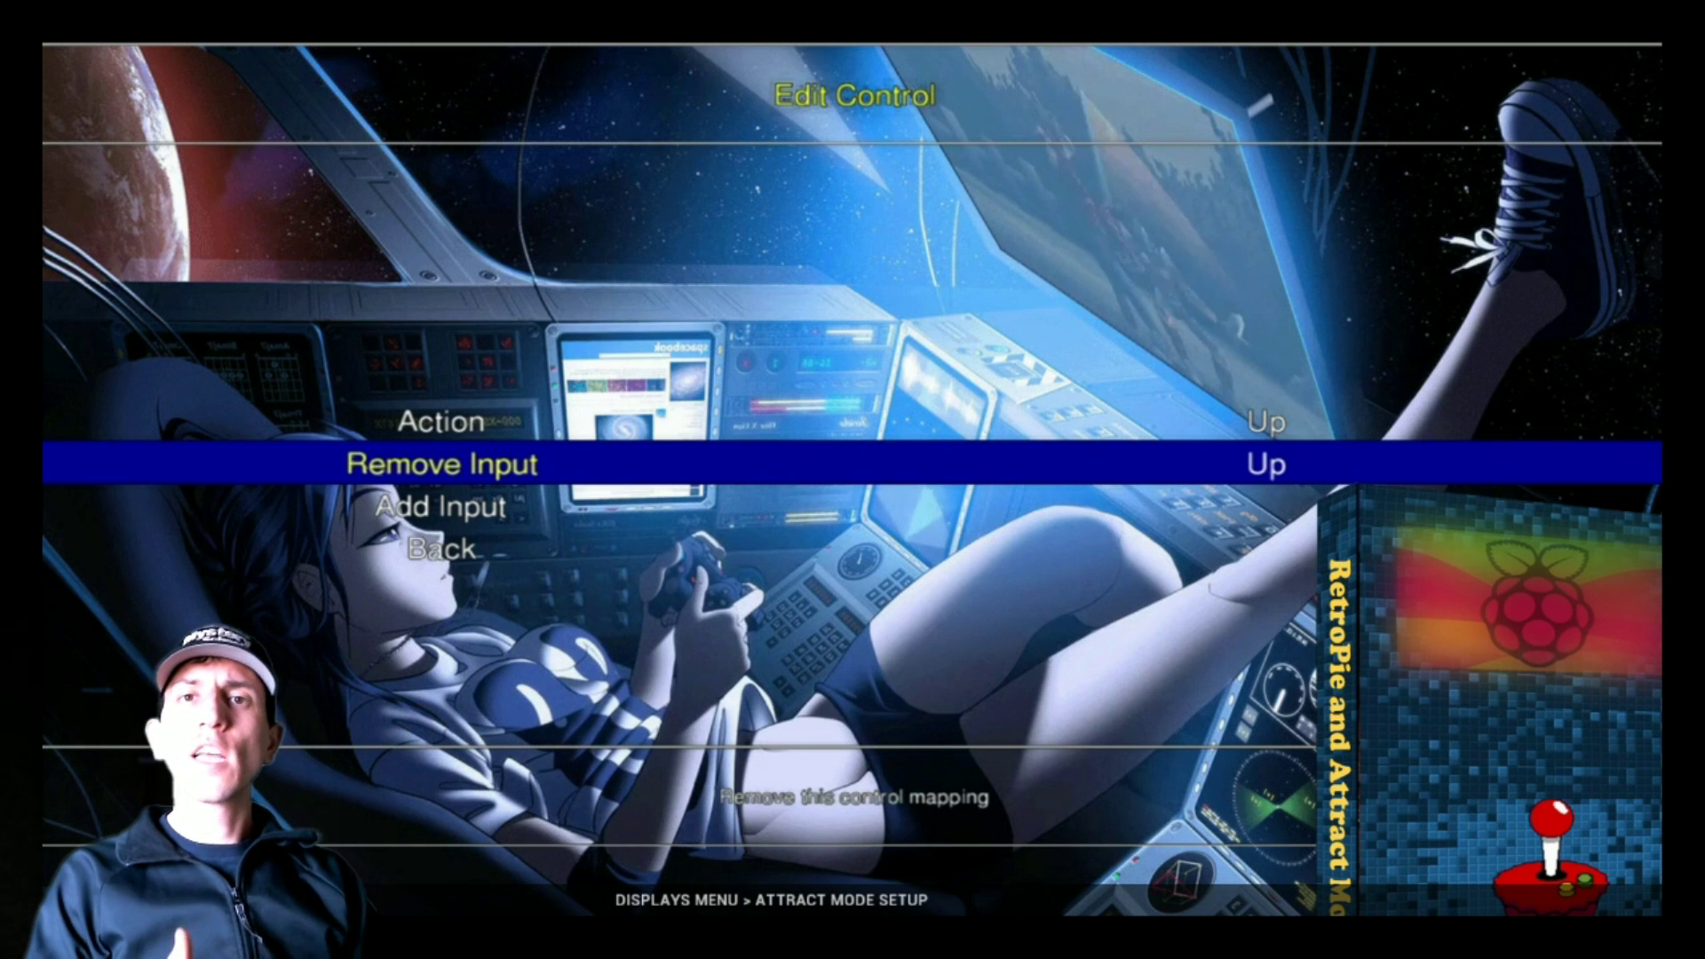
pyautogui.press('Down')
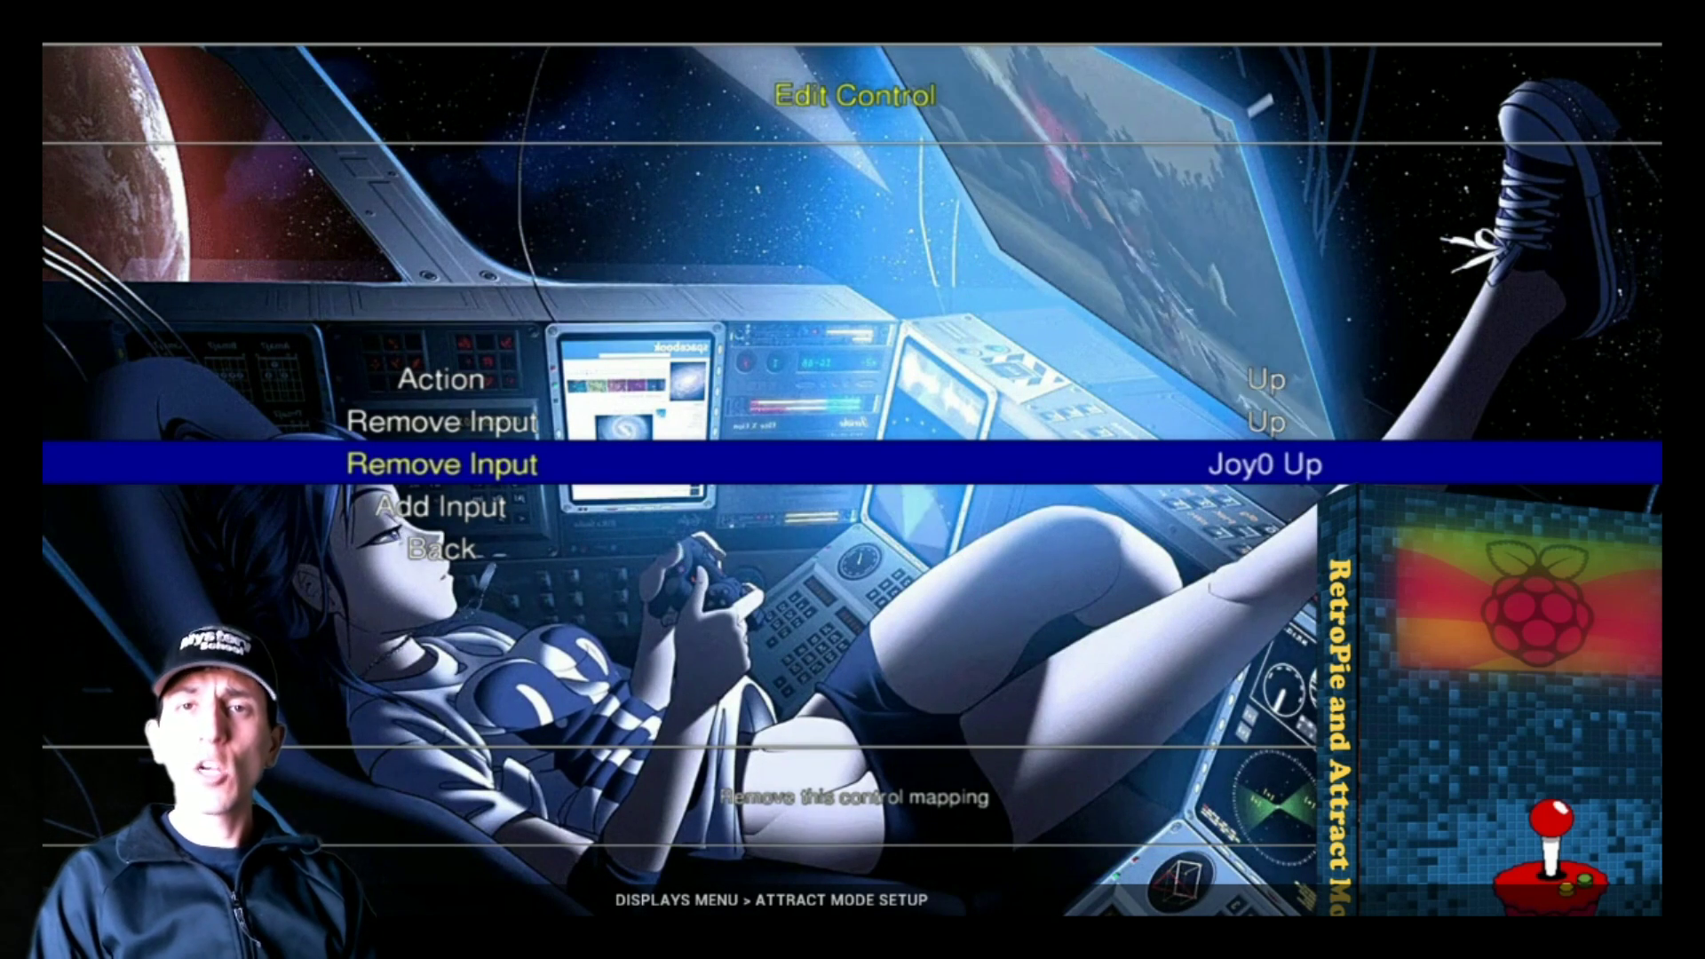
pyautogui.press('Down')
pyautogui.press('Down')
pyautogui.press('Return')
pyautogui.press('Down')
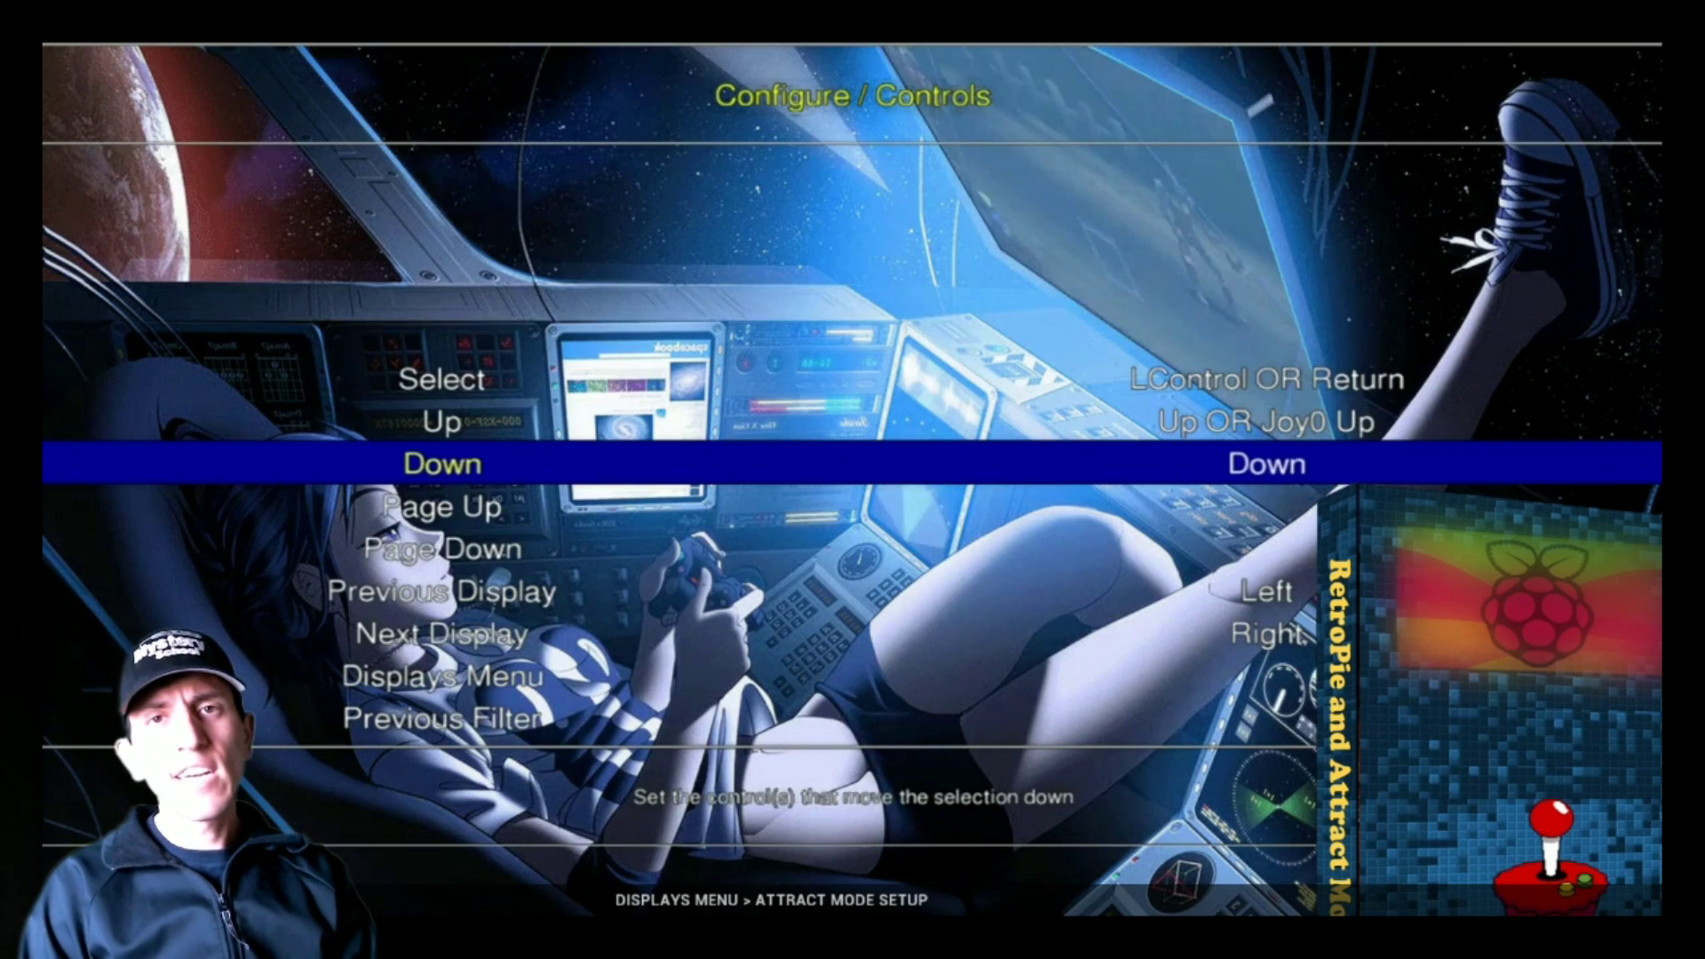
# Add Joy0 Down as an extra input for the Down control and return to the controls list
pyautogui.press('Return')
pyautogui.press('Down')
pyautogui.press('Down')
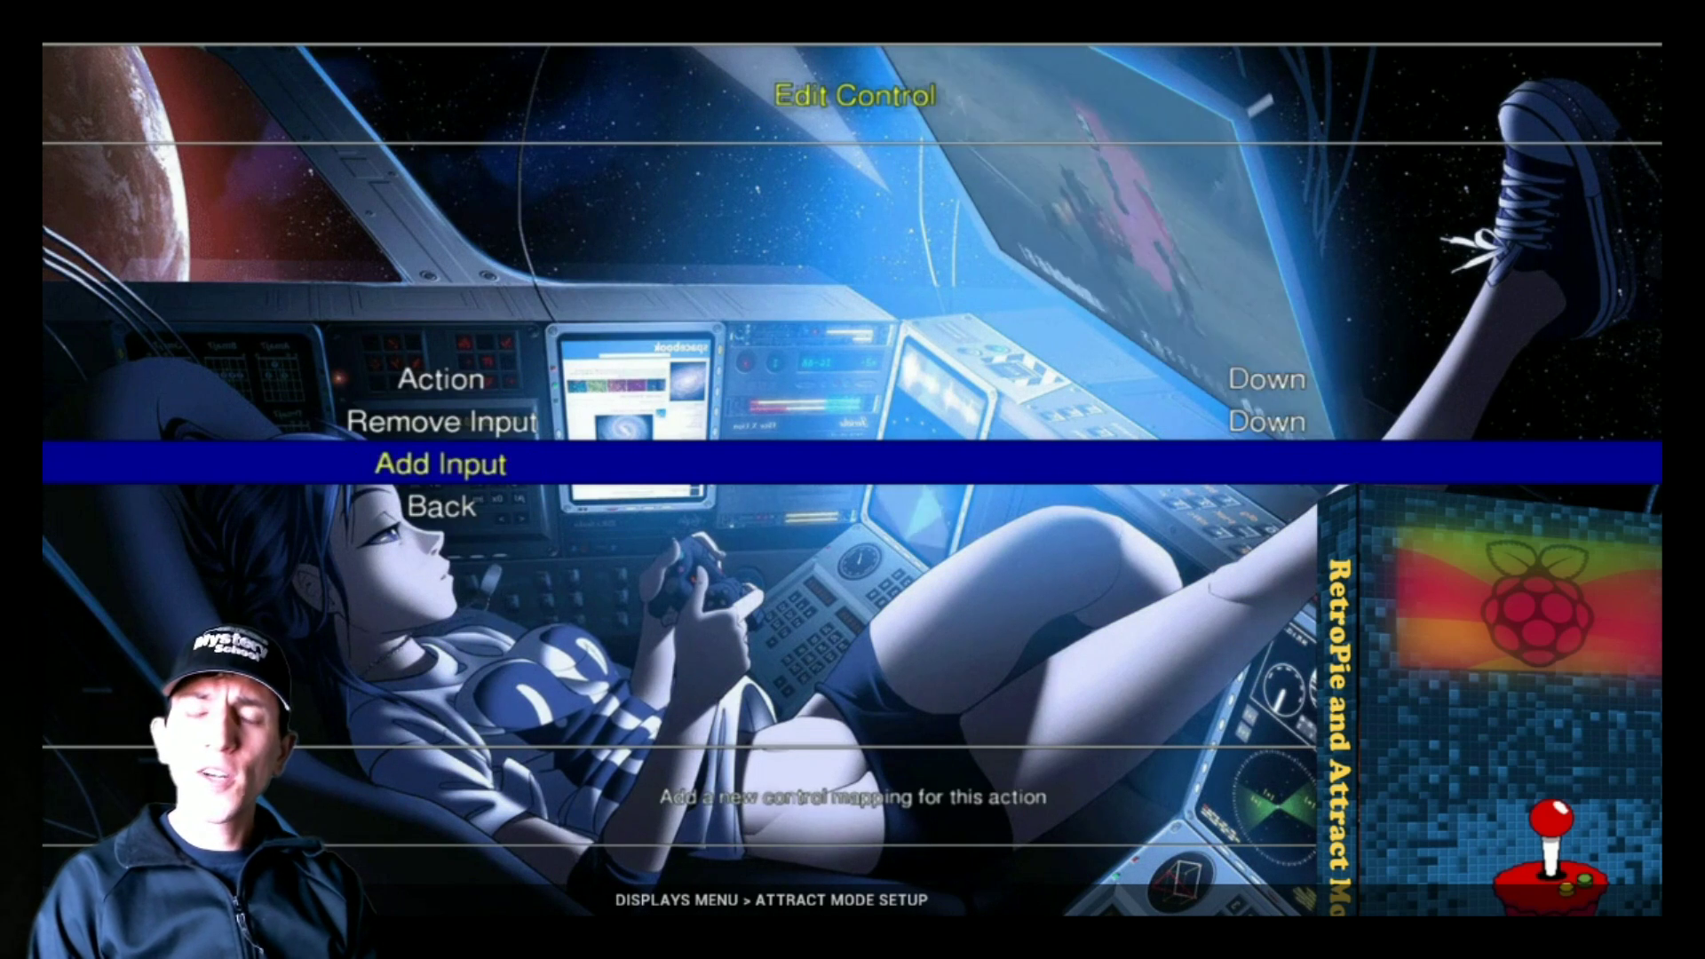
pyautogui.press('Return')
pyautogui.press('Down')
pyautogui.press('Down')
pyautogui.press('Down')
pyautogui.press('Down')
pyautogui.press('Down')
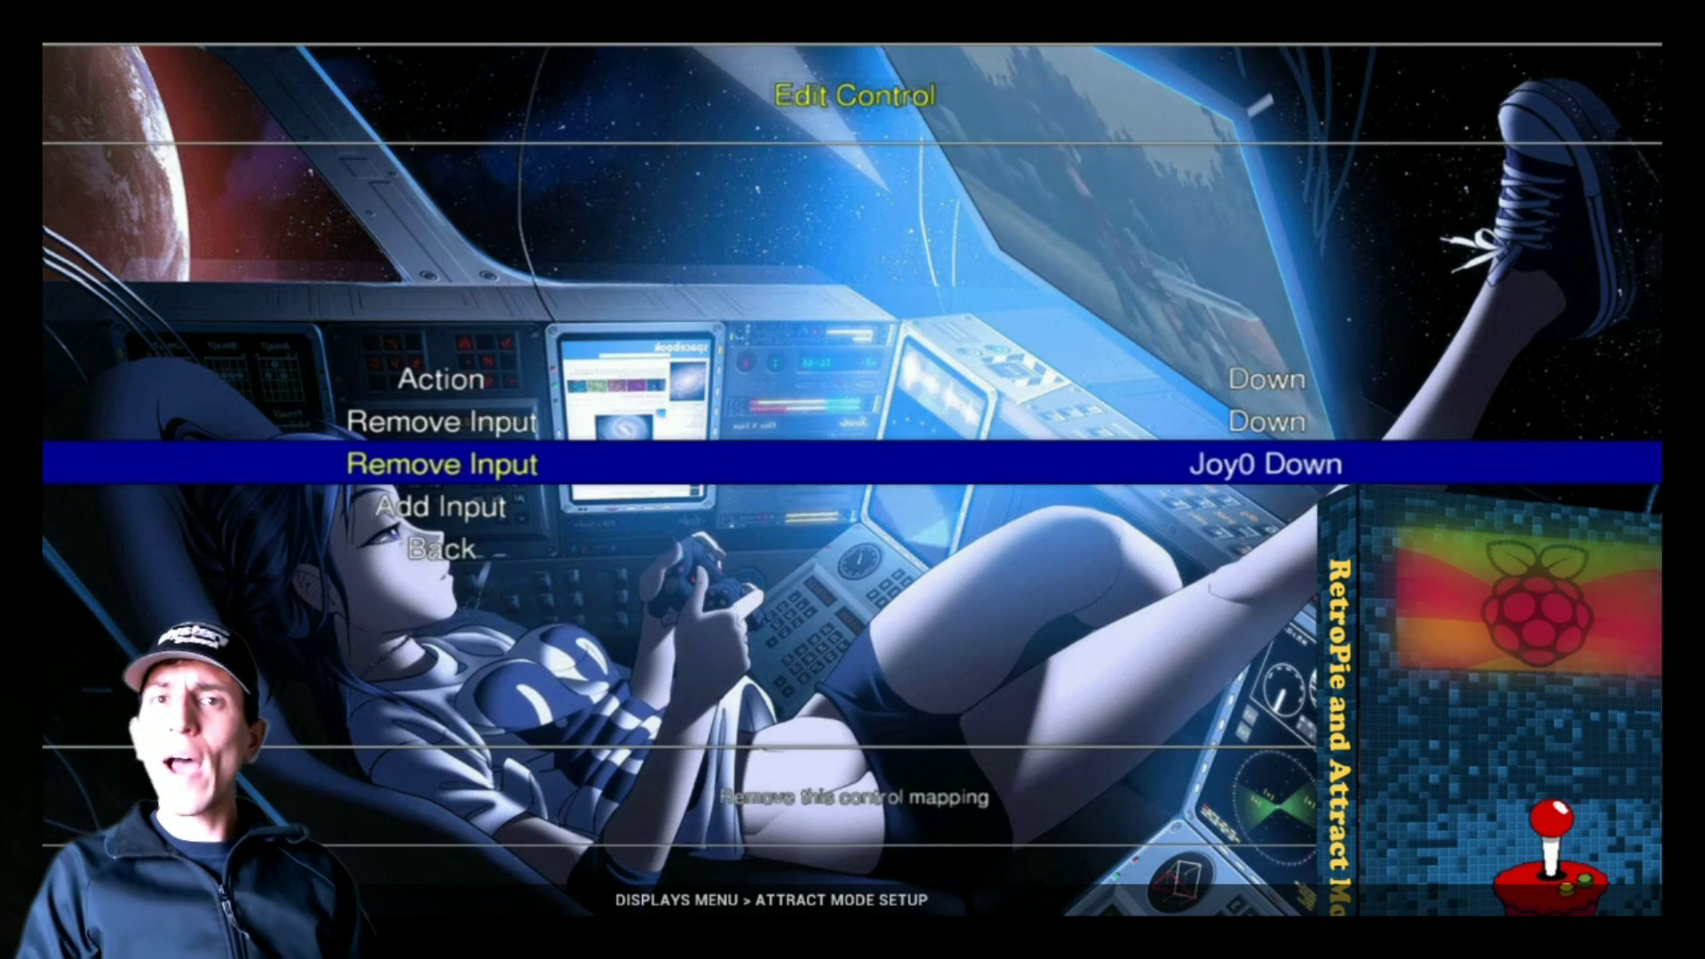
pyautogui.press('Return')
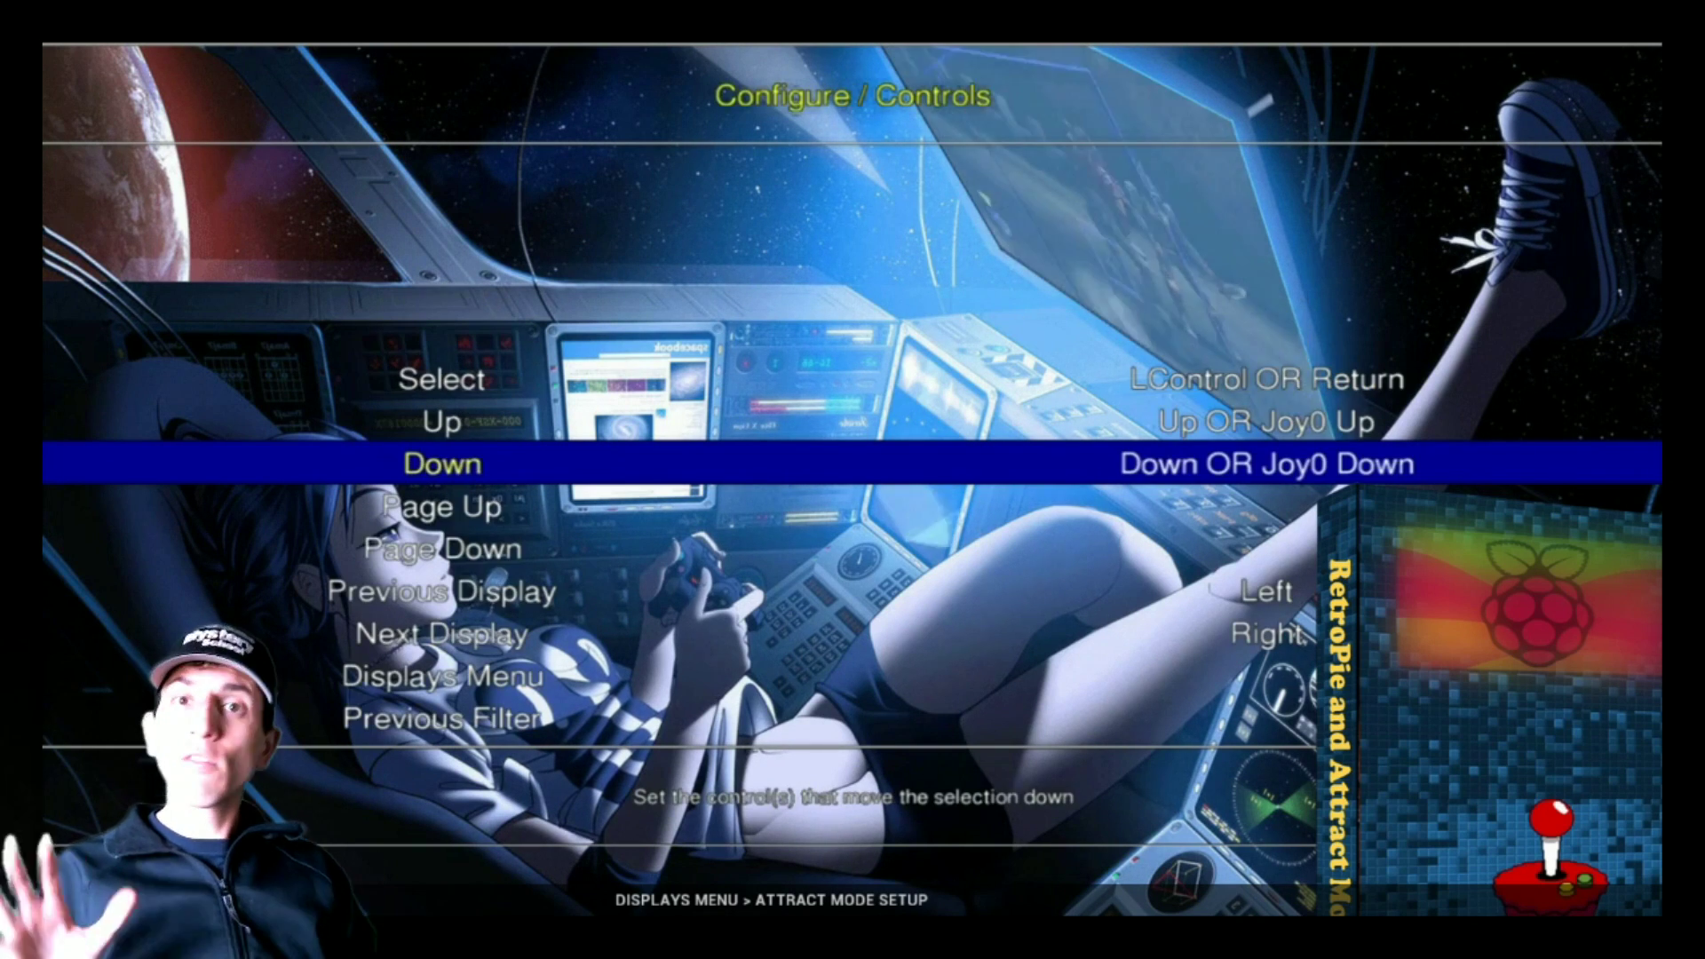
# Test the joystick up and down mappings by moving the selection back and forth between the Select and Down controls
pyautogui.press('Up')
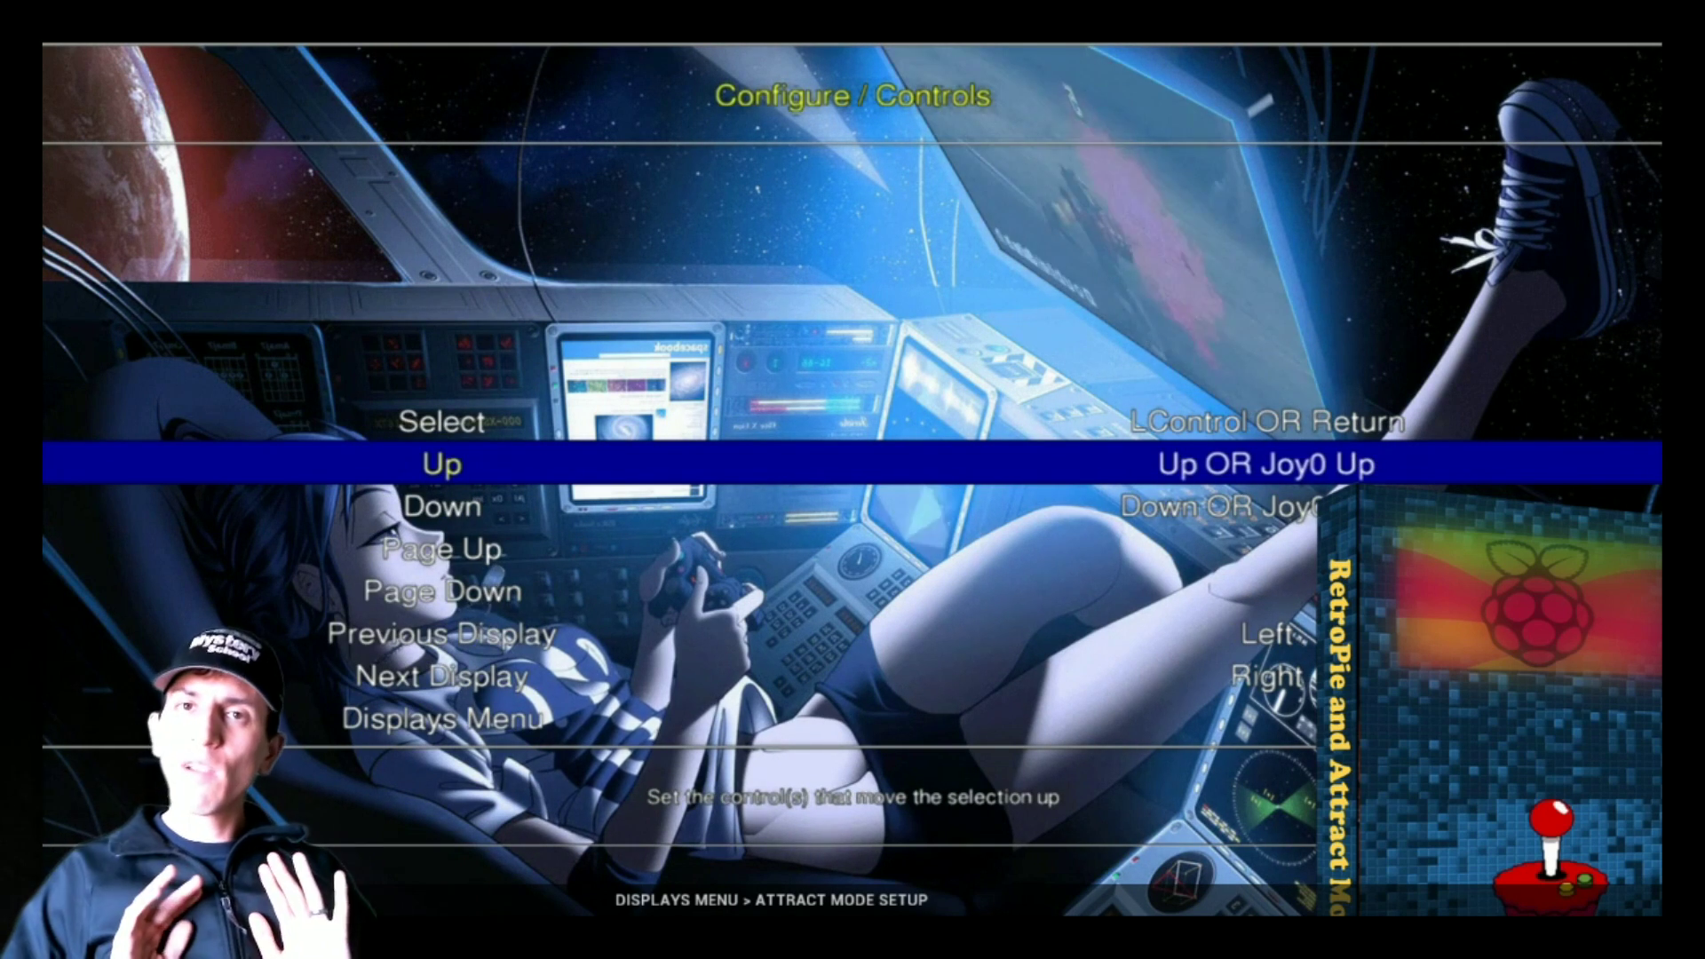
pyautogui.press('Up')
pyautogui.press('Down')
pyautogui.press('Down')
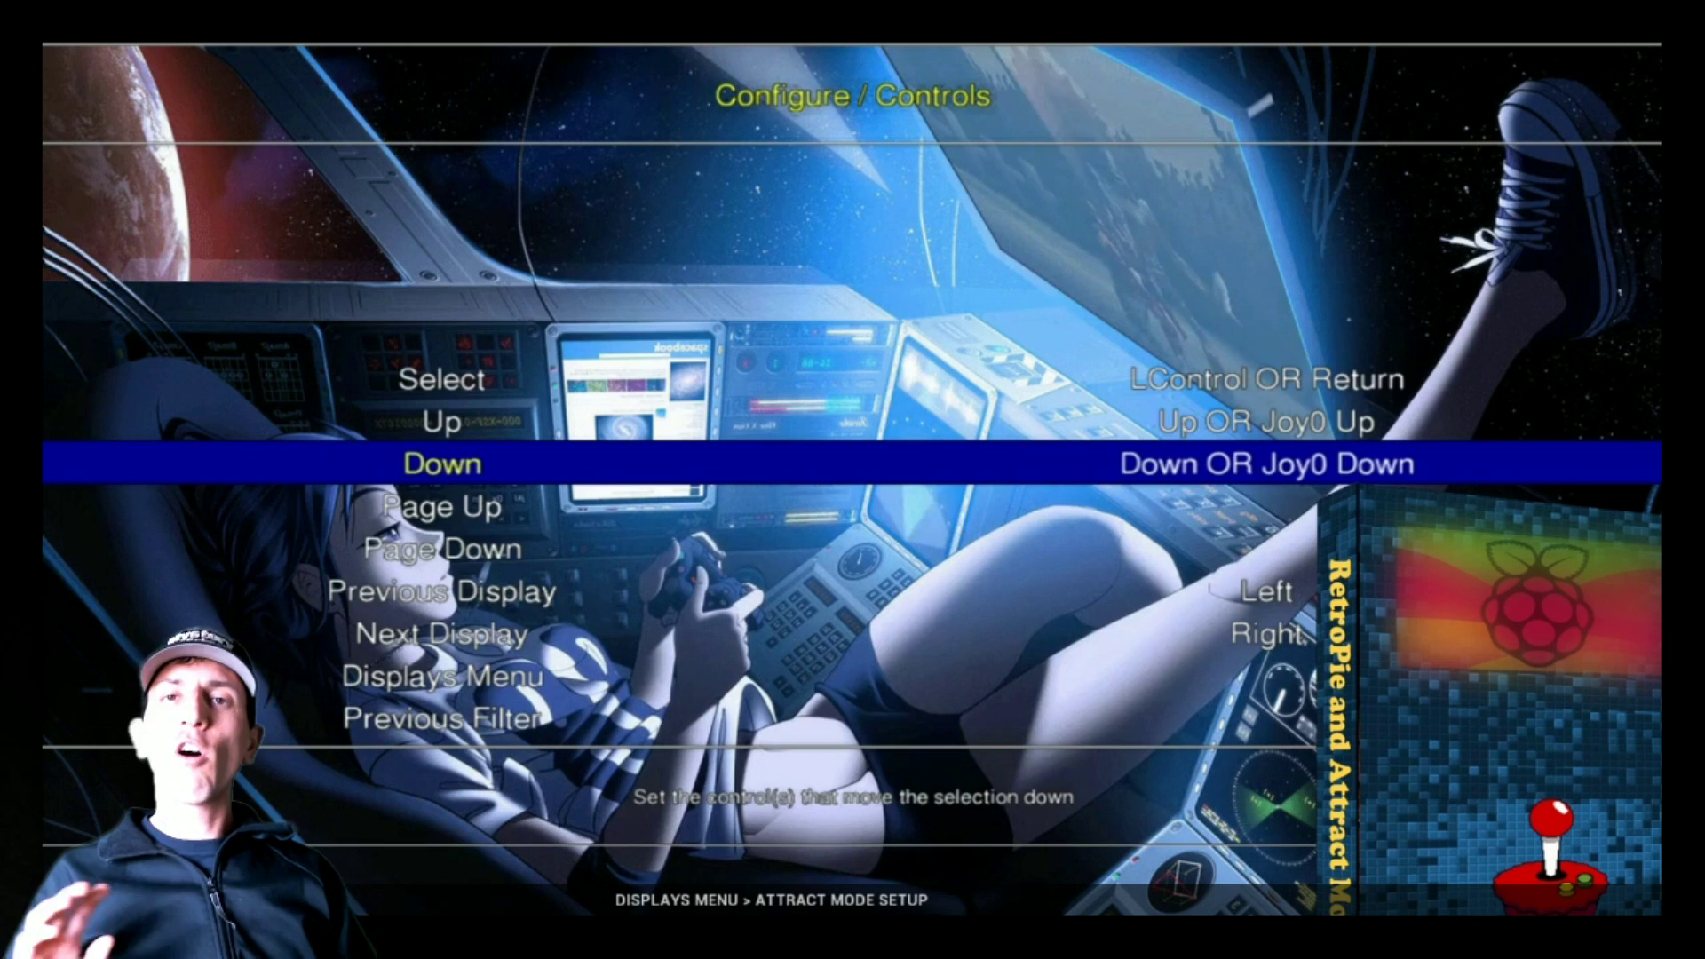
pyautogui.press('Up')
pyautogui.press('Up')
pyautogui.press('Down')
pyautogui.press('Down')
pyautogui.press('Up')
pyautogui.press('Up')
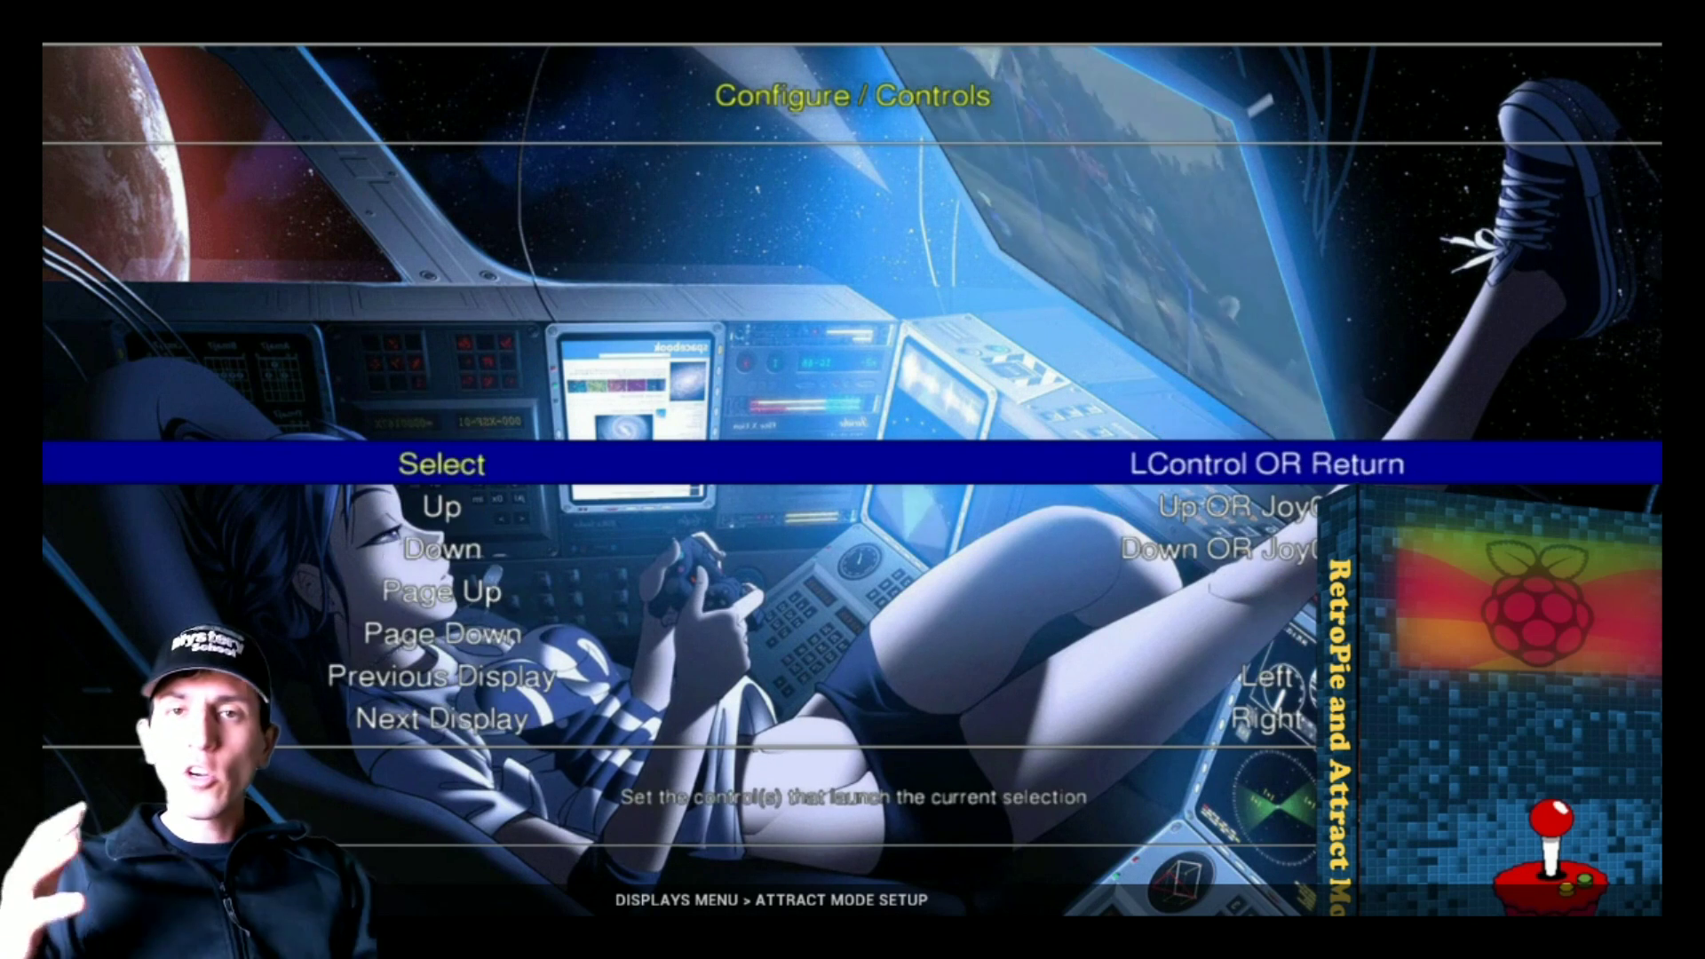
pyautogui.press('Down')
pyautogui.press('Up')
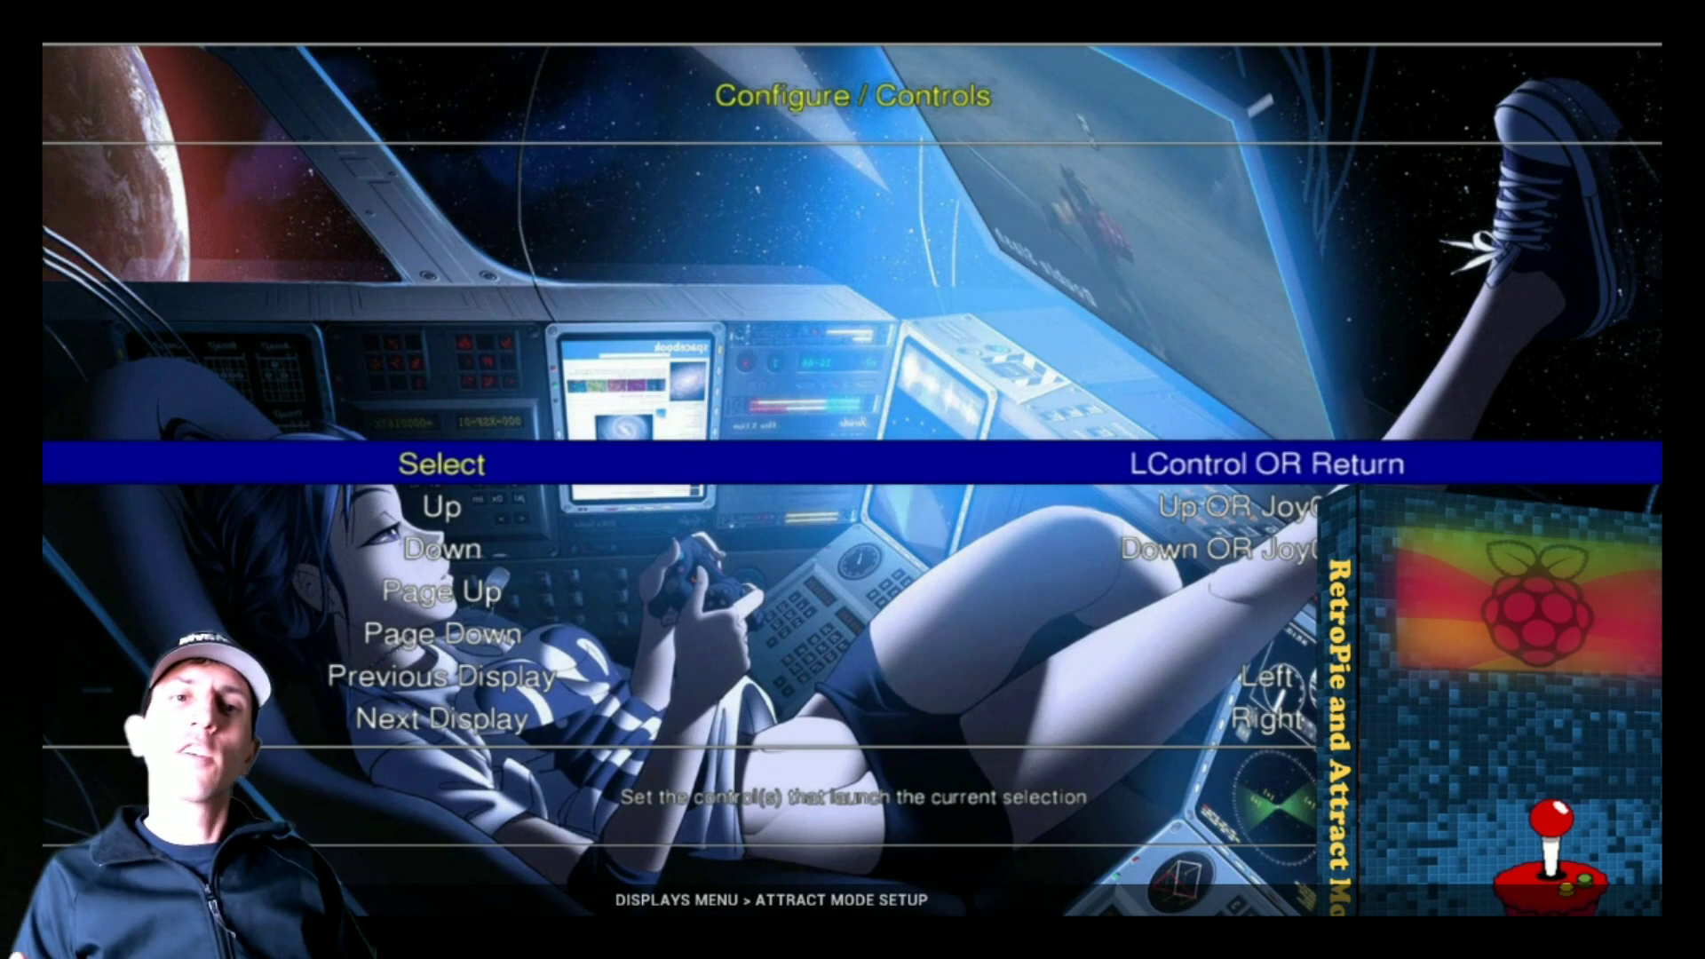
# Add Joy0 Button1 as an extra input for the Select control and return to the controls list
pyautogui.press('Return')
pyautogui.press('Down')
pyautogui.press('Down')
pyautogui.press('Down')
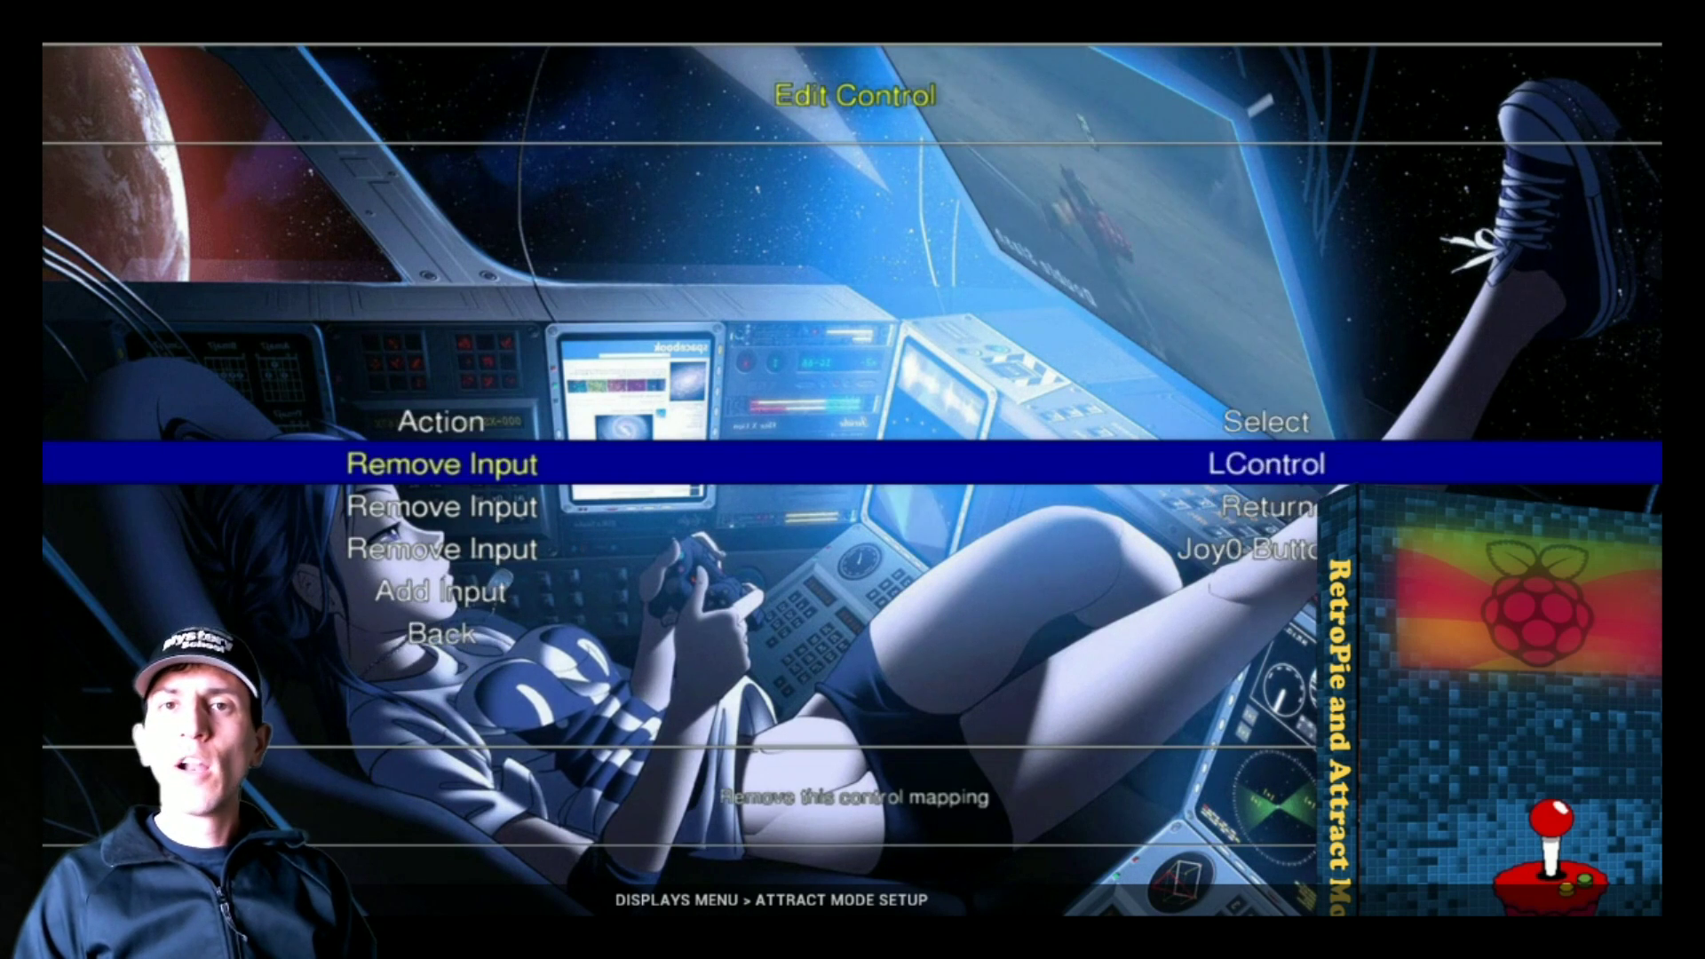
pyautogui.press('Return')
# Add Joy0 Left as an extra input for the Previous Display control and return to the controls list
pyautogui.press('Down')
pyautogui.press('Down')
pyautogui.press('Down')
pyautogui.press('Down')
pyautogui.press('Down')
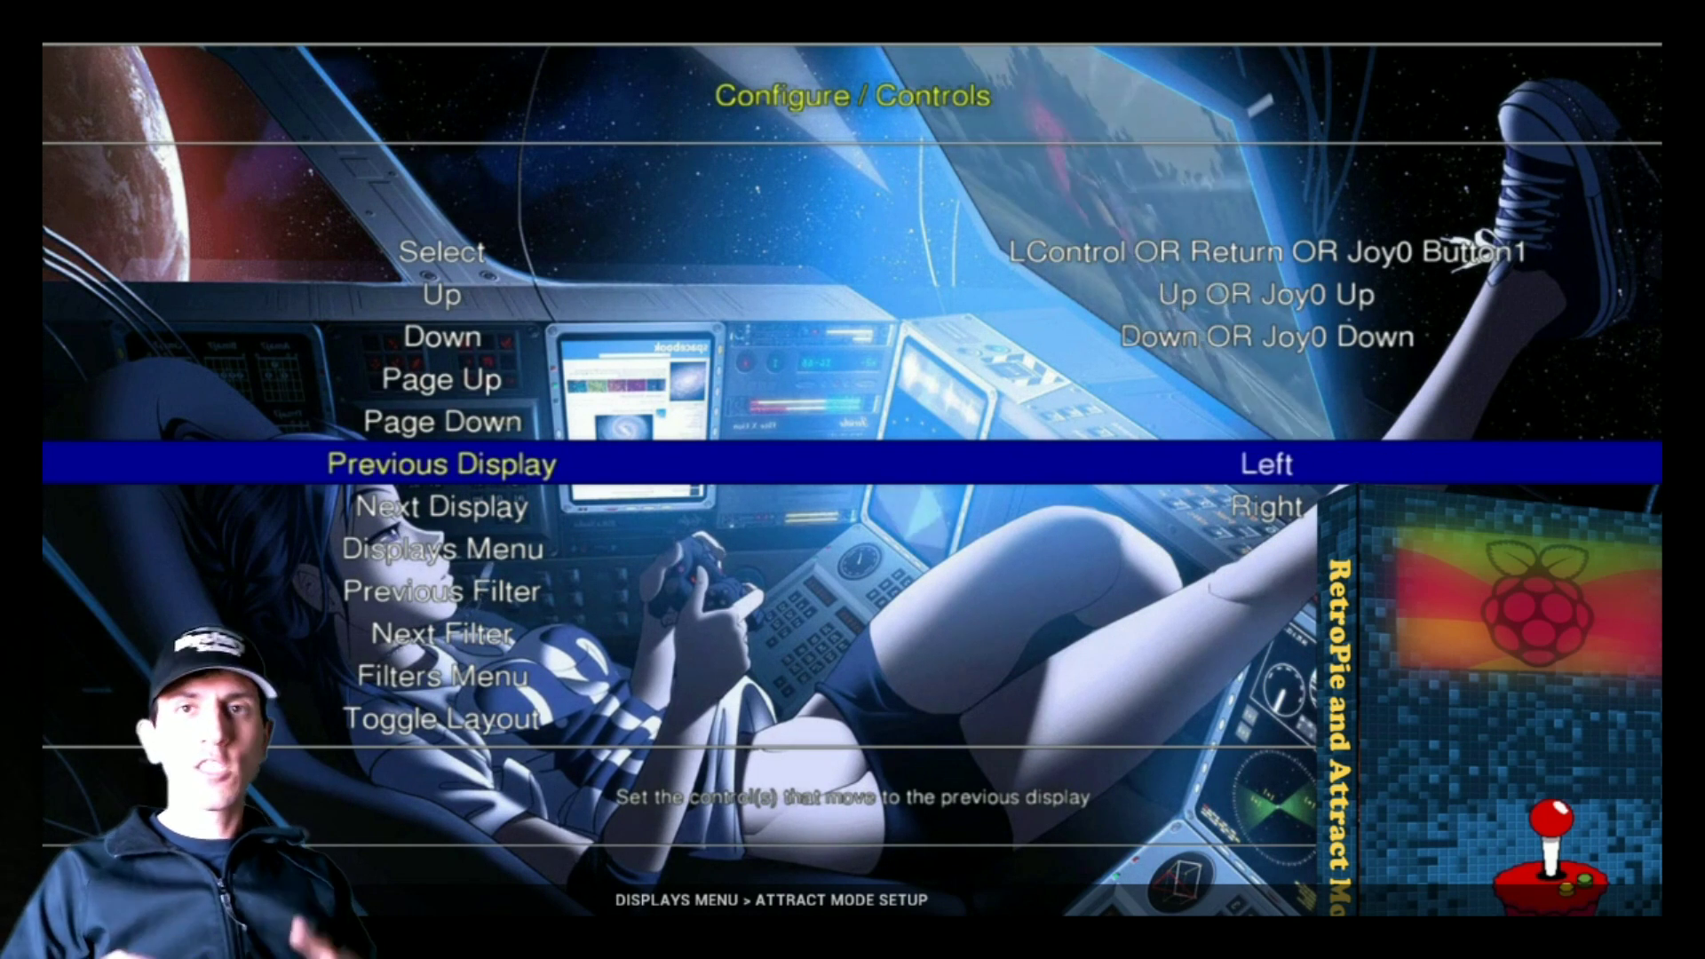
pyautogui.press('Return')
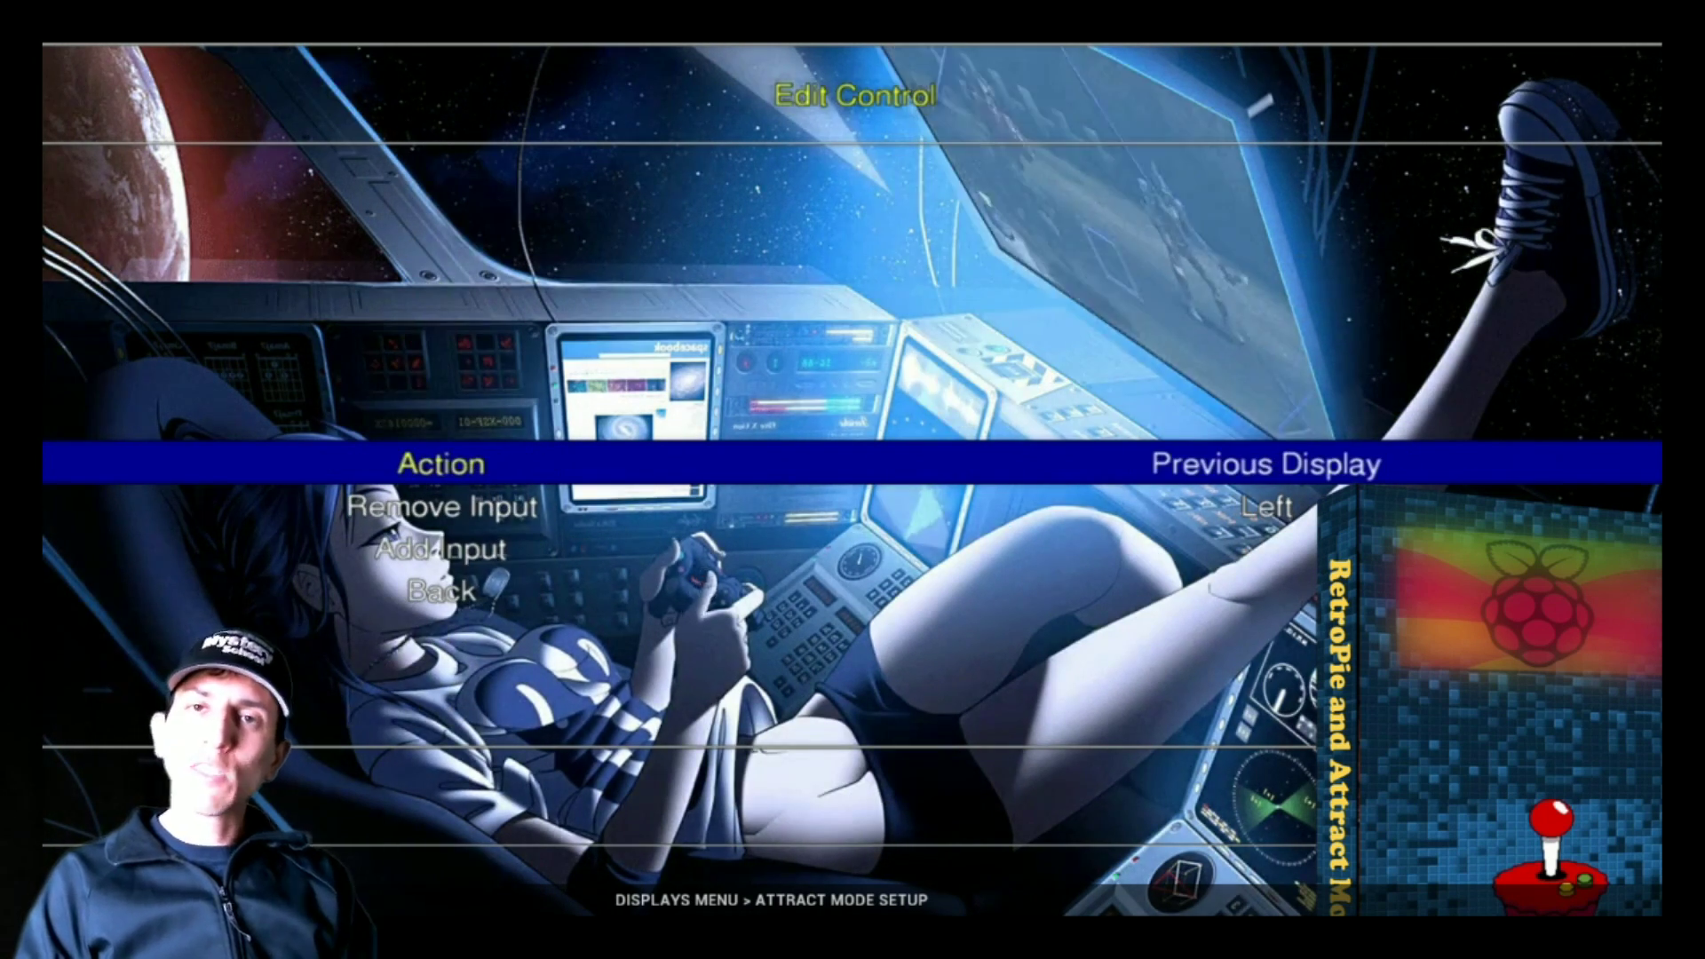
pyautogui.press('Down')
pyautogui.press('Down')
pyautogui.press('Return')
pyautogui.press('Left')
pyautogui.press('Down')
pyautogui.press('Down')
pyautogui.press('Down')
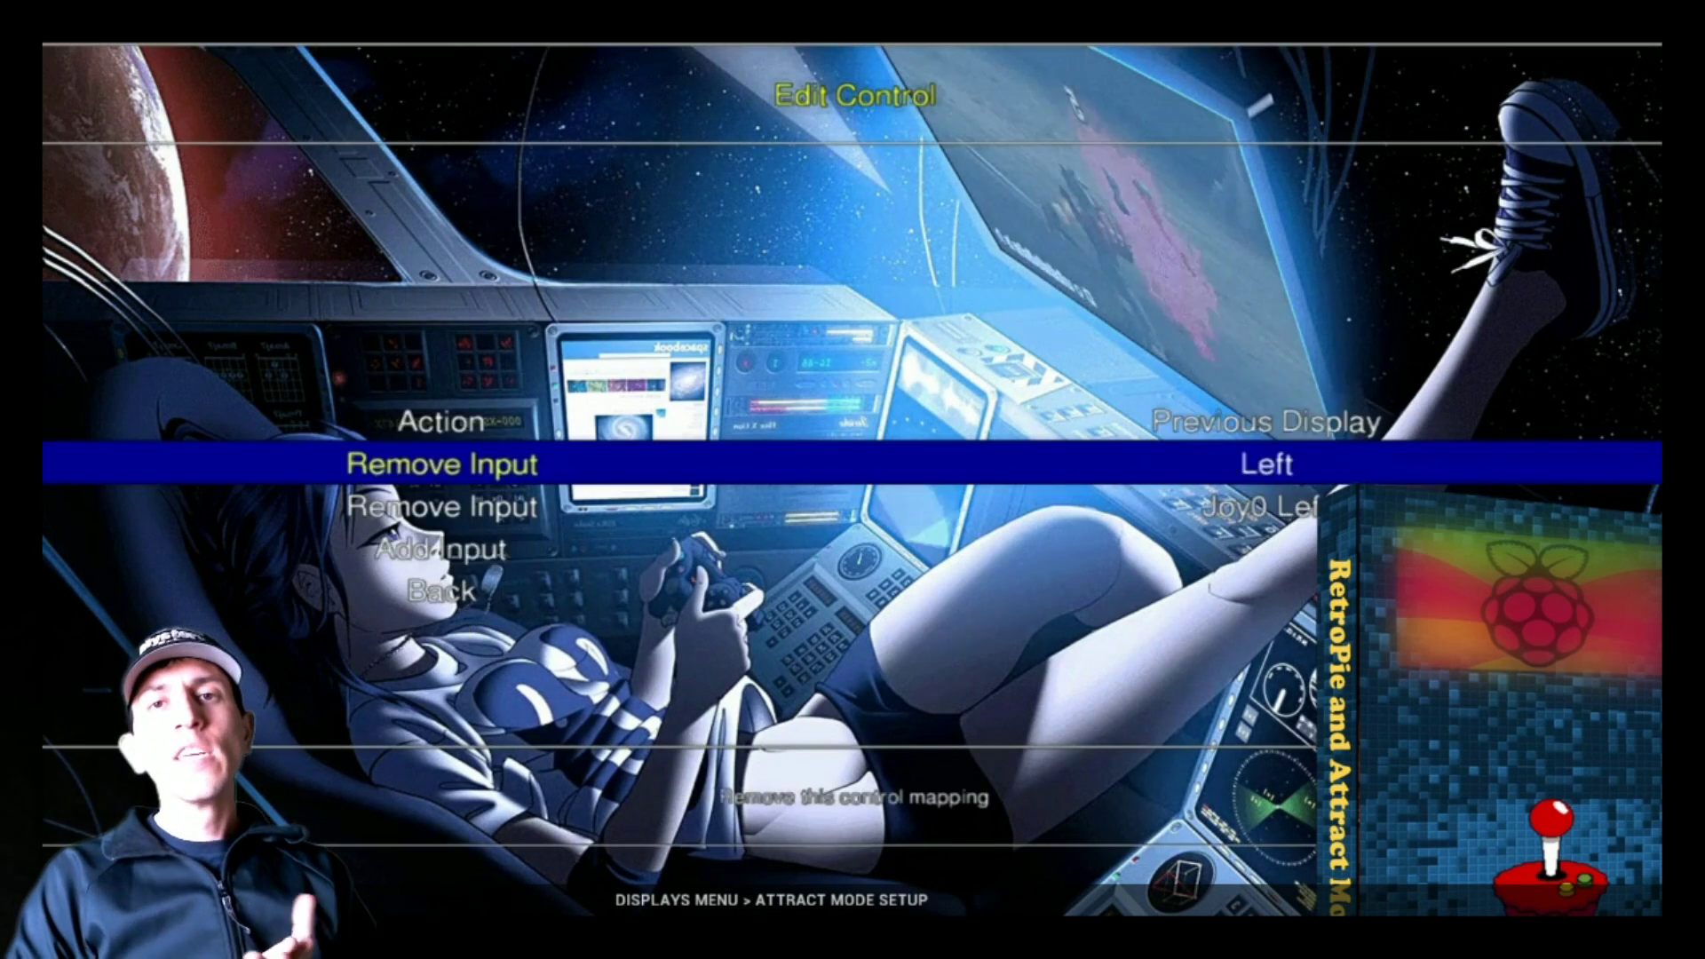
pyautogui.press('Return')
# Add Joy0 Right as an extra input for the Next Display control and return to the controls list
pyautogui.press('Down')
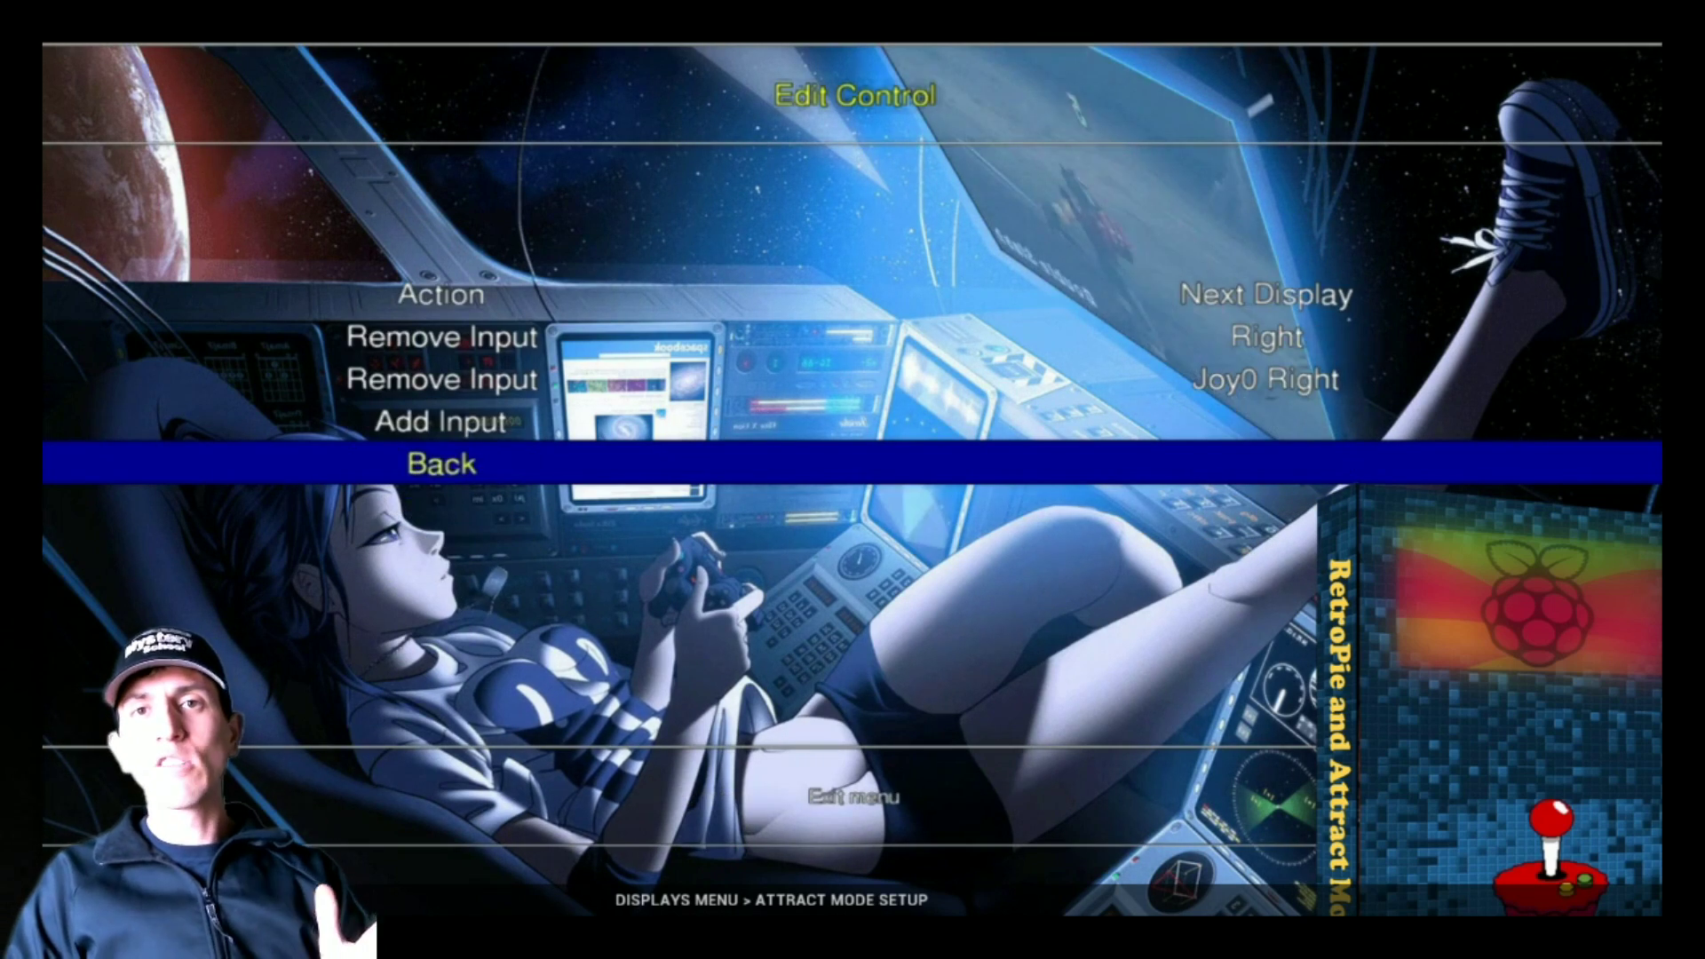
pyautogui.press('Return')
# Open the Exit (Confirm) control for editing
pyautogui.press('Down')
pyautogui.press('Down')
pyautogui.press('Down')
pyautogui.press('Down')
pyautogui.press('Down')
pyautogui.press('Down')
pyautogui.press('Down')
pyautogui.press('Down')
pyautogui.press('Down')
pyautogui.press('Down')
pyautogui.press('Down')
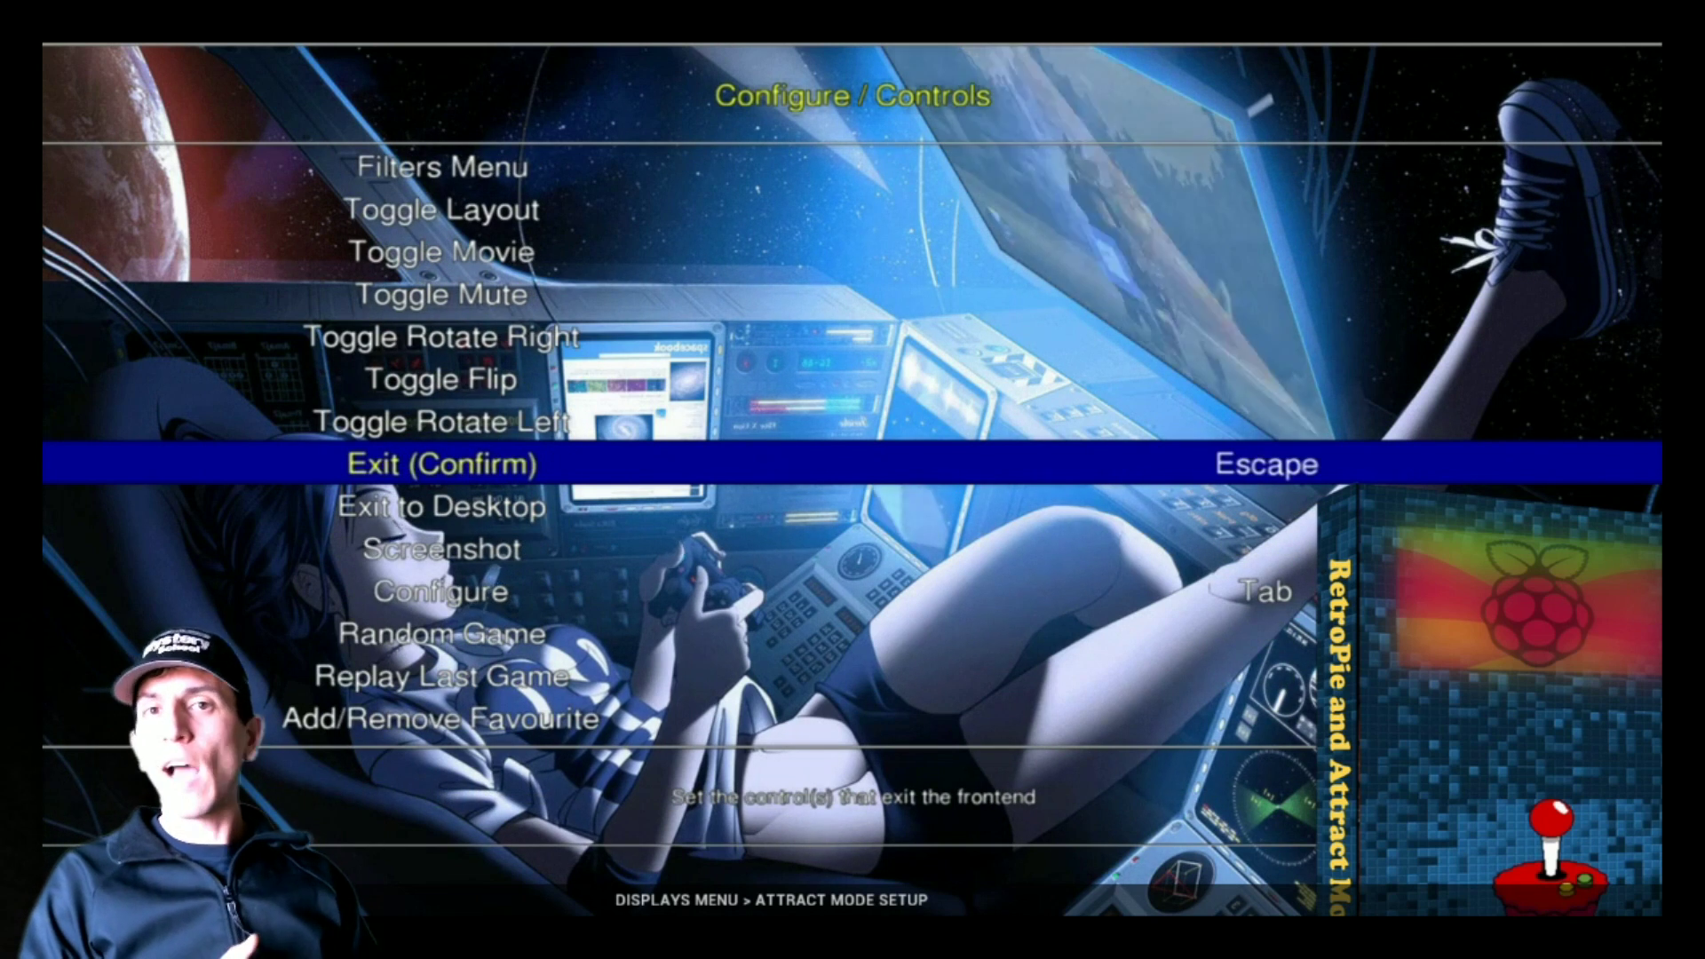
pyautogui.press('Return')
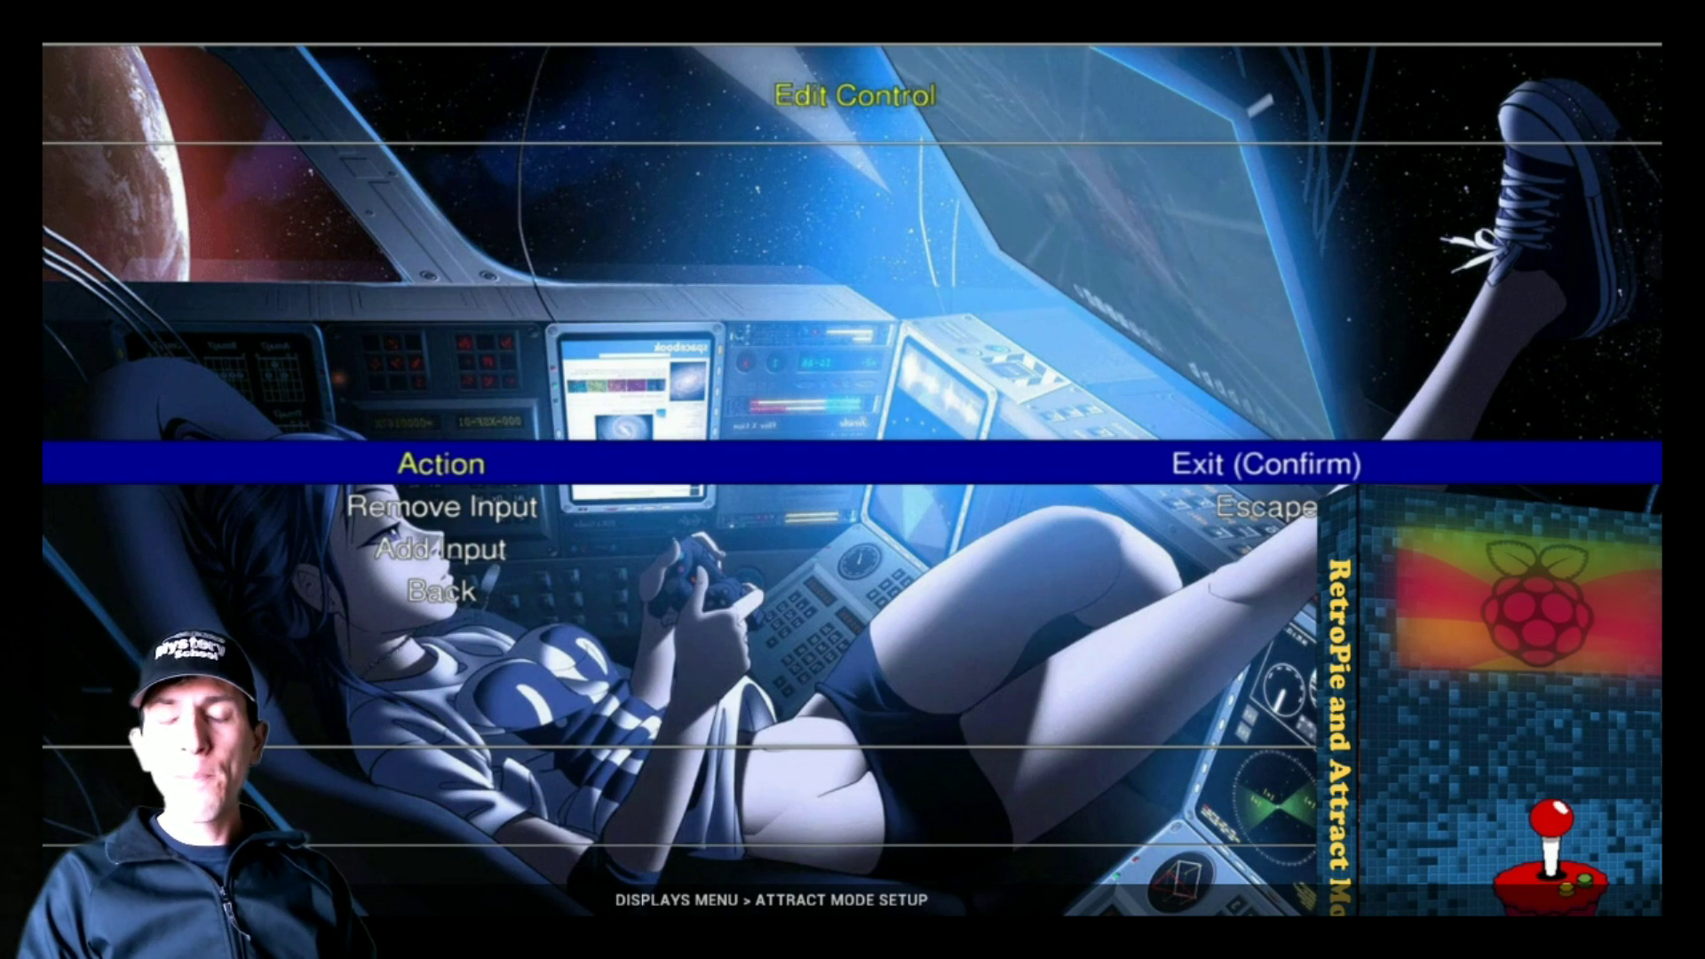